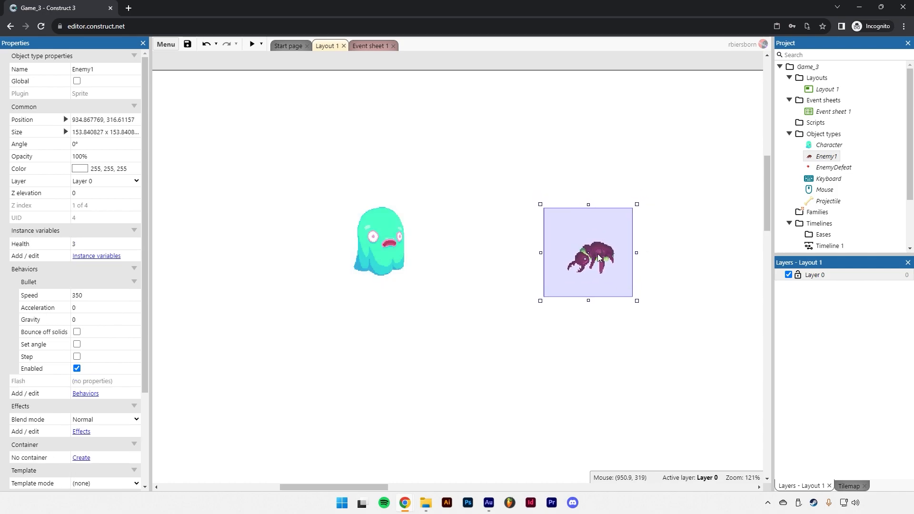
# - Move the enemy closer to the character, to about 888, 303 in the layout
pyautogui.moveTo(611, 260); pyautogui.dragTo(576, 252)
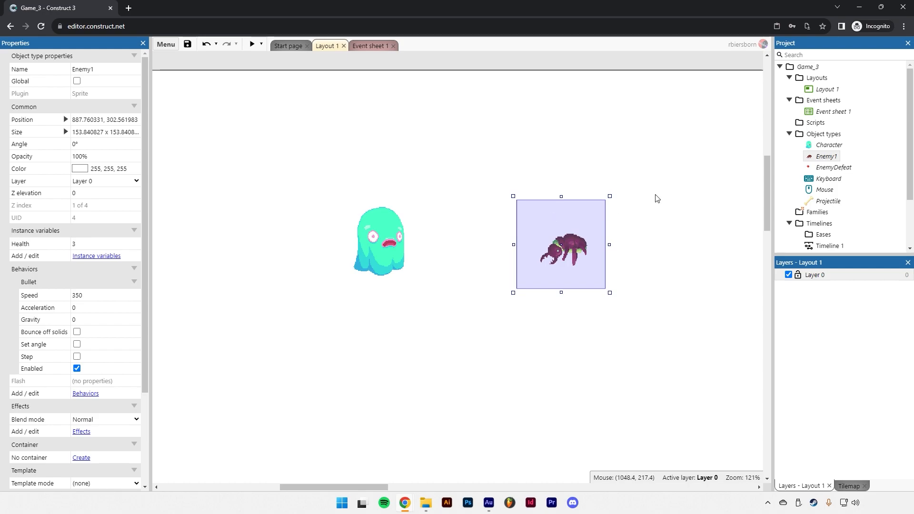
# - Place two more Enemy1 instances in the layout, one above and one below the existing enemy, and select each in turn to compare them
pyautogui.moveTo(820, 156); pyautogui.dragTo(498, 150)
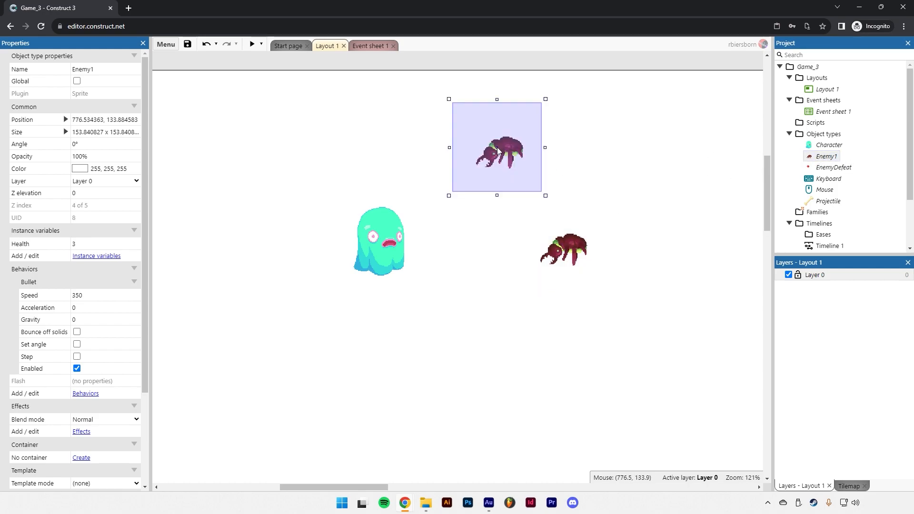
pyautogui.moveTo(816, 156); pyautogui.dragTo(496, 353)
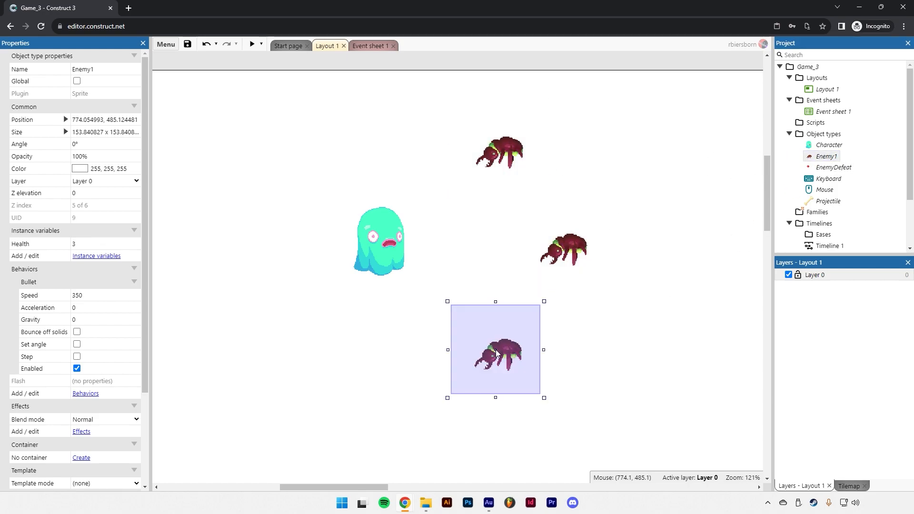
pyautogui.click(536, 253)
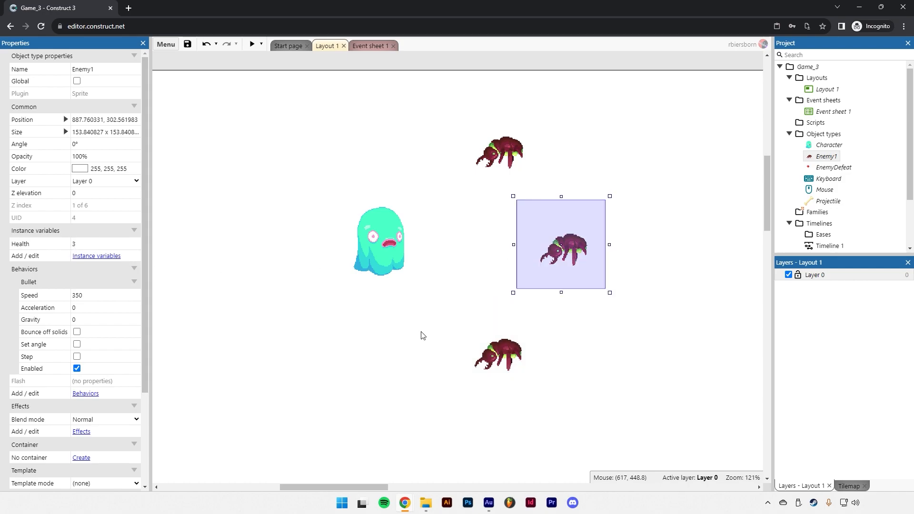
pyautogui.click(500, 351)
pyautogui.click(564, 258)
pyautogui.click(509, 170)
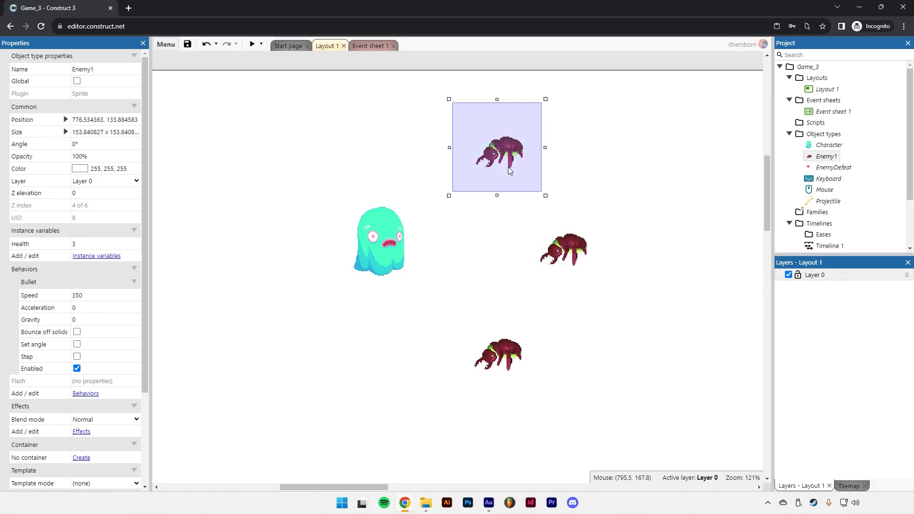
pyautogui.click(517, 336)
pyautogui.click(573, 247)
# - Delete the two extra Enemy1 instances above and below the original enemy
pyautogui.click(517, 355)
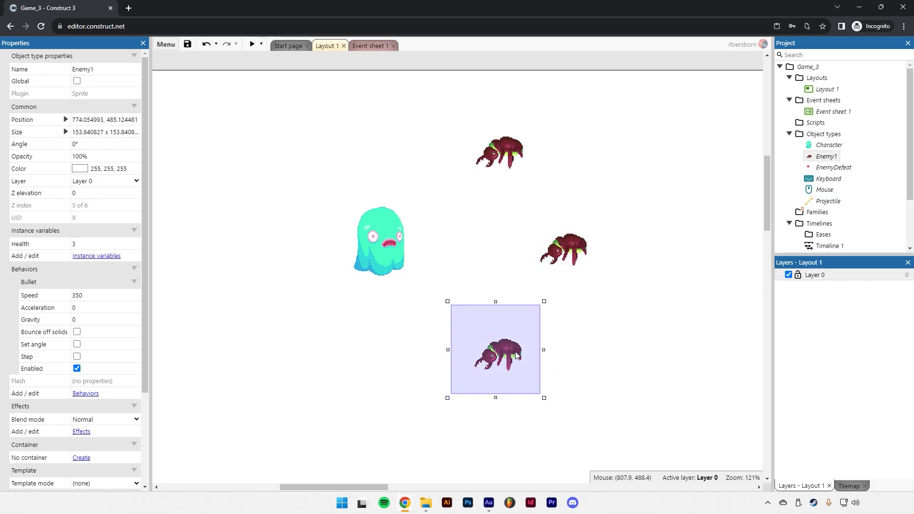
pyautogui.press('Delete')
pyautogui.click(495, 174)
pyautogui.press('Delete')
# - Move the character farther from the enemy, to about 484, 339 in the layout
pyautogui.click(389, 247)
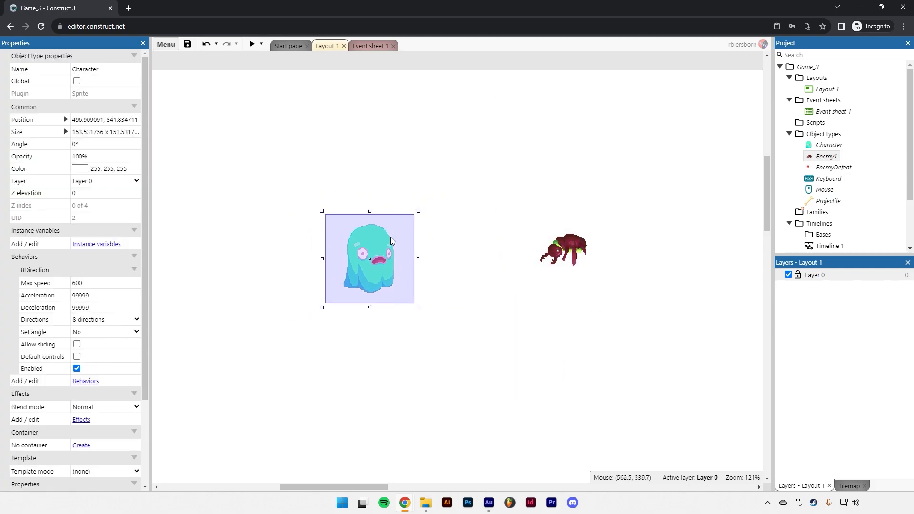
pyautogui.moveTo(390, 251); pyautogui.dragTo(359, 249)
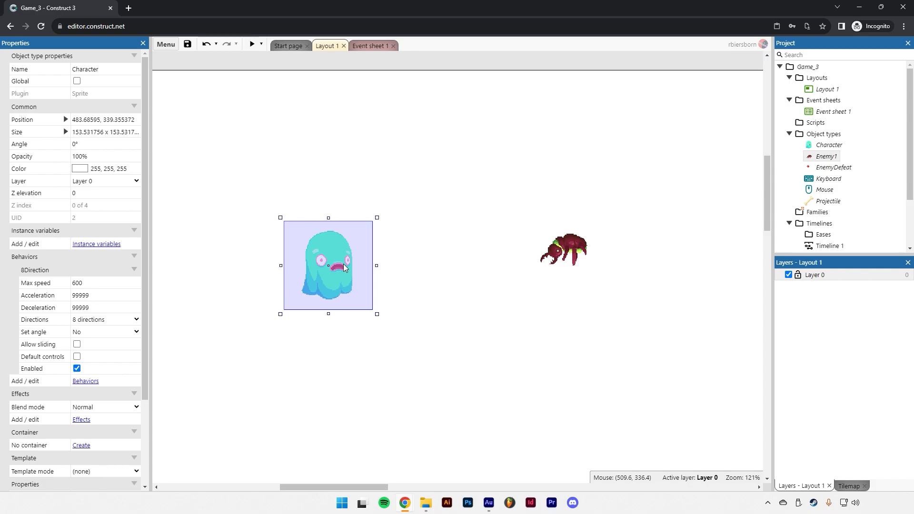
# - Add a global number variable named Health with an initial value of 3 to Event sheet 1
pyautogui.click(375, 45)
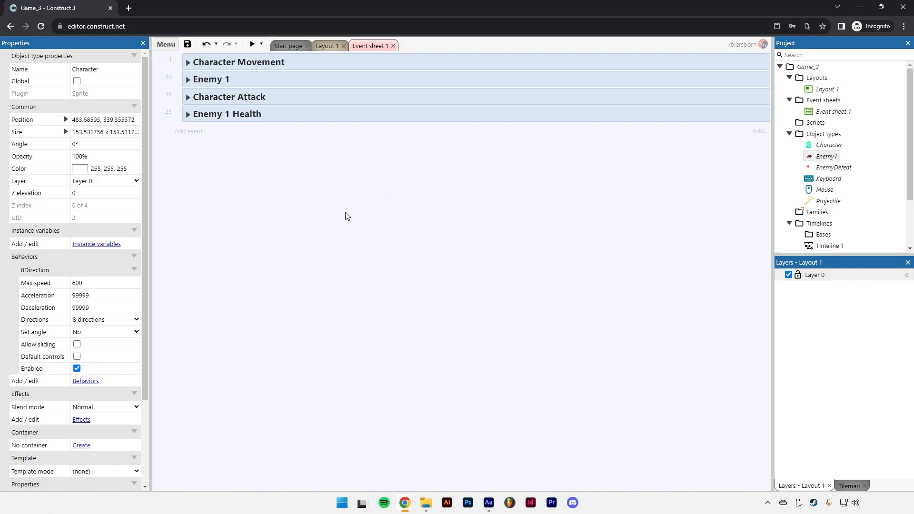
pyautogui.rightClick(329, 185)
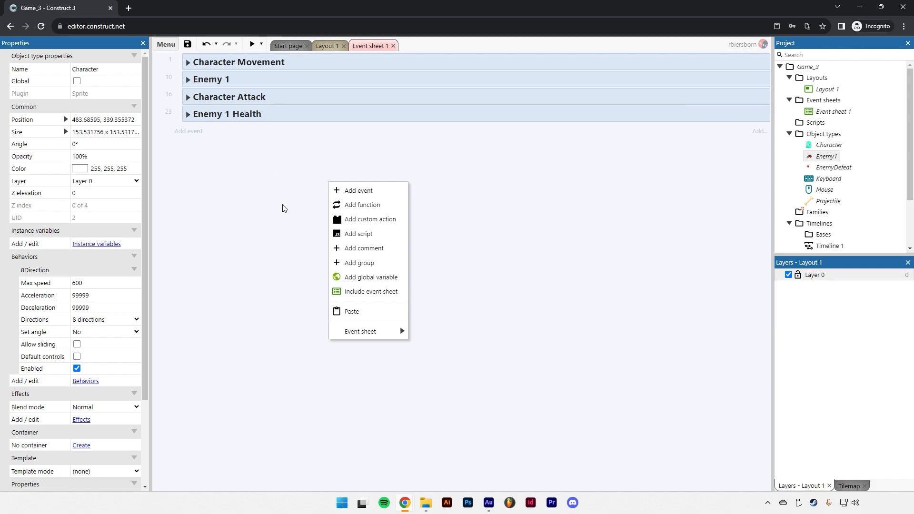
pyautogui.click(354, 281)
pyautogui.write('Health')
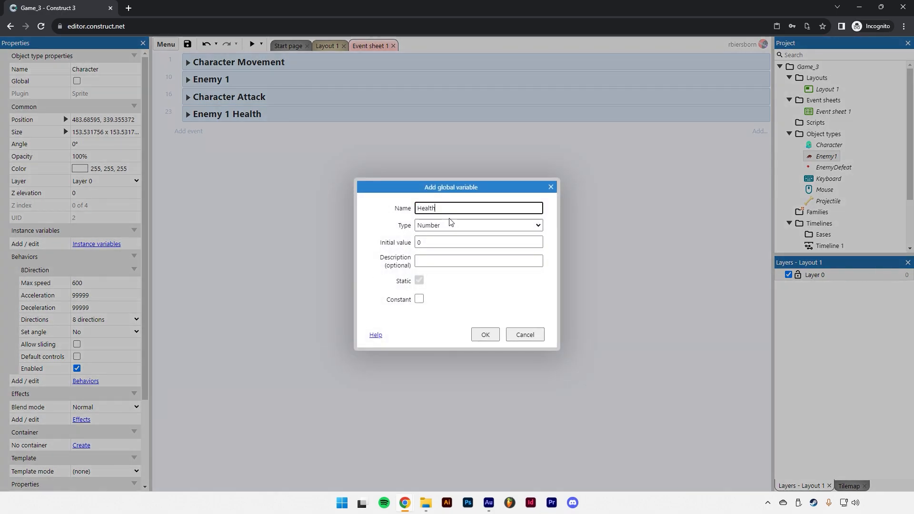
pyautogui.click(426, 242)
pyautogui.doubleClick(426, 242)
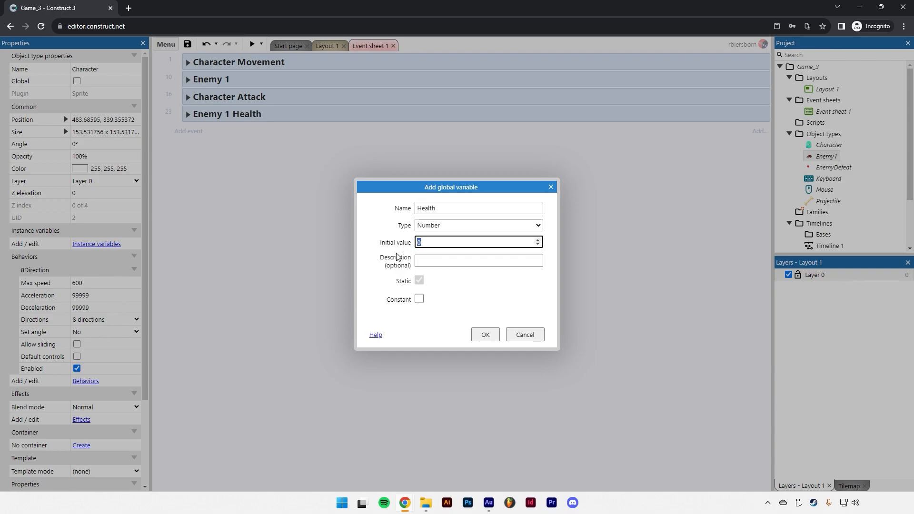
pyautogui.write('3')
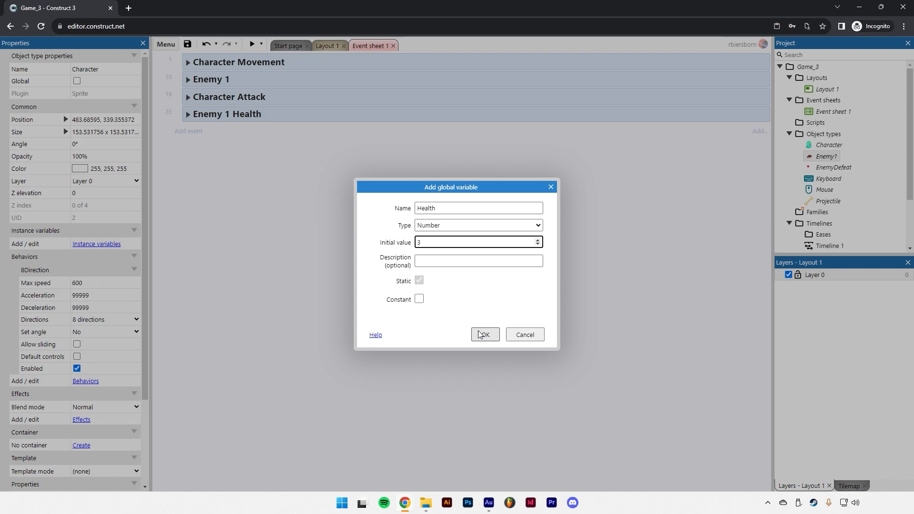
pyautogui.hotkey('ctrl', 'a')
pyautogui.click(490, 338)
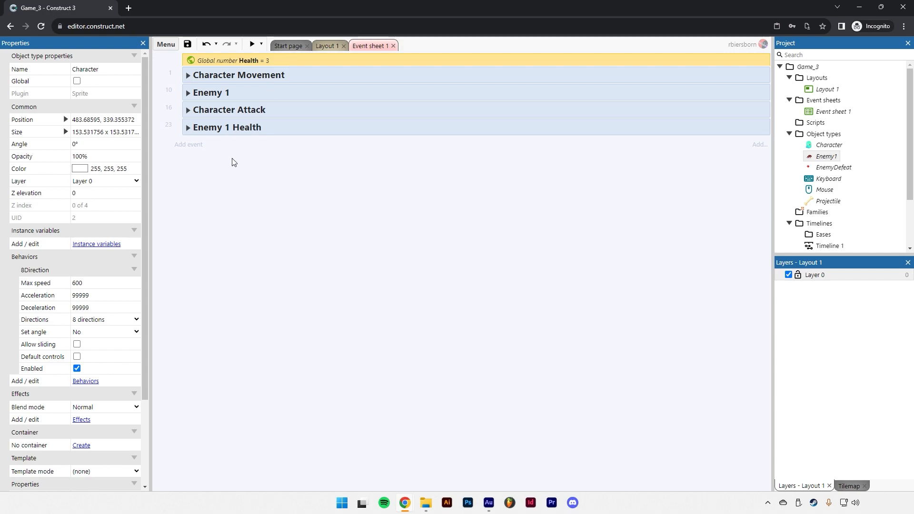
# - Add an event below the Enemy 1 Health group with the condition that Character is overlapping Enemy1
pyautogui.click(195, 147)
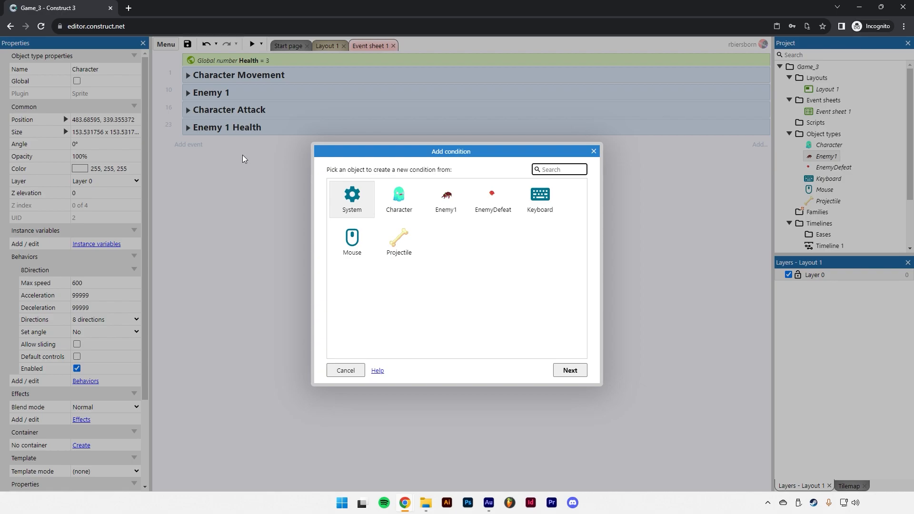
pyautogui.doubleClick(395, 199)
pyautogui.scroll(-3, 433, 244)
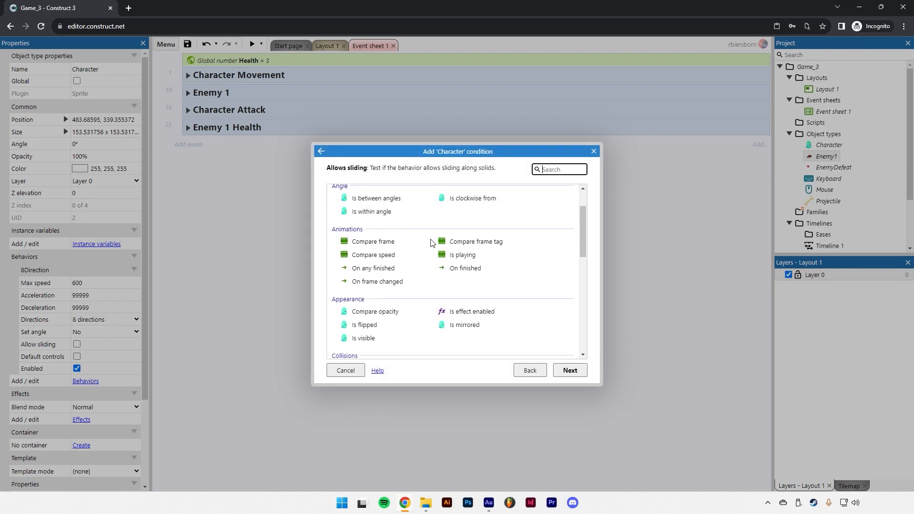
pyautogui.doubleClick(470, 273)
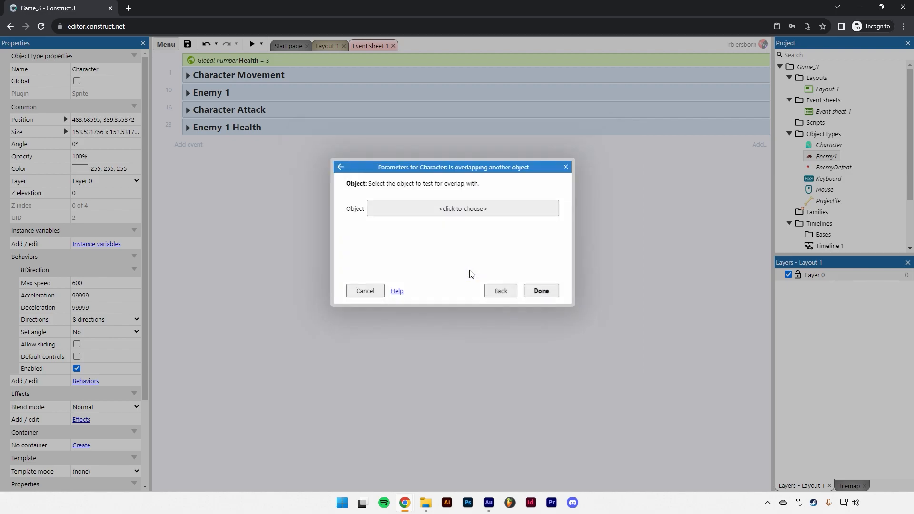
pyautogui.click(461, 212)
pyautogui.doubleClick(464, 220)
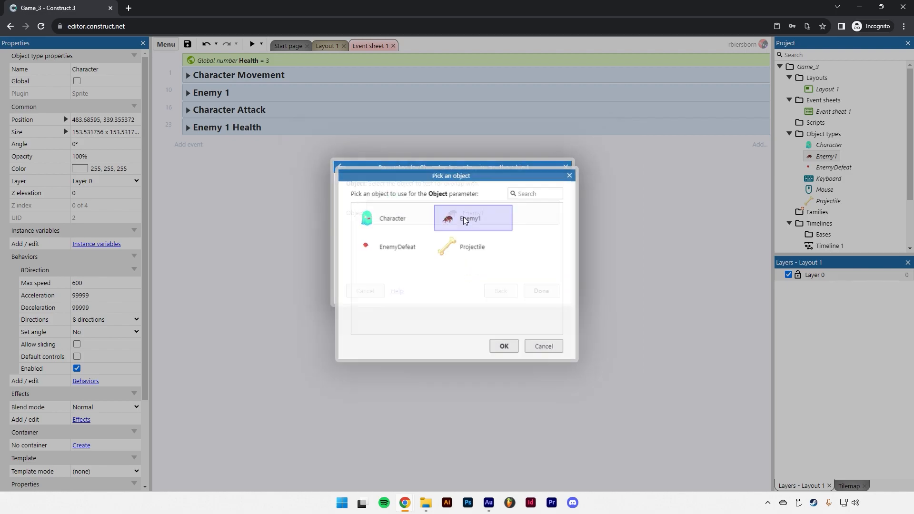
pyautogui.click(539, 290)
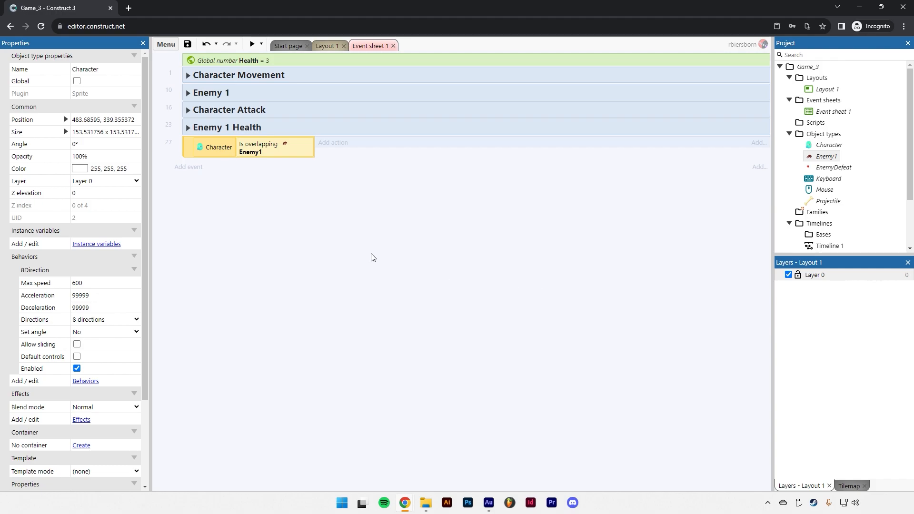
# - Examine the frames of the Attack animation of Enemy1 one by one to see which frame shows the strike
pyautogui.click(332, 46)
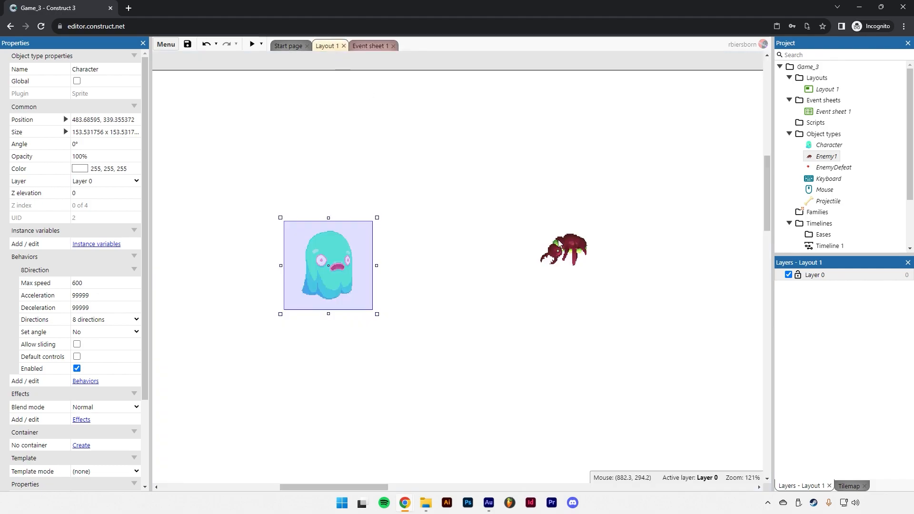
pyautogui.doubleClick(557, 242)
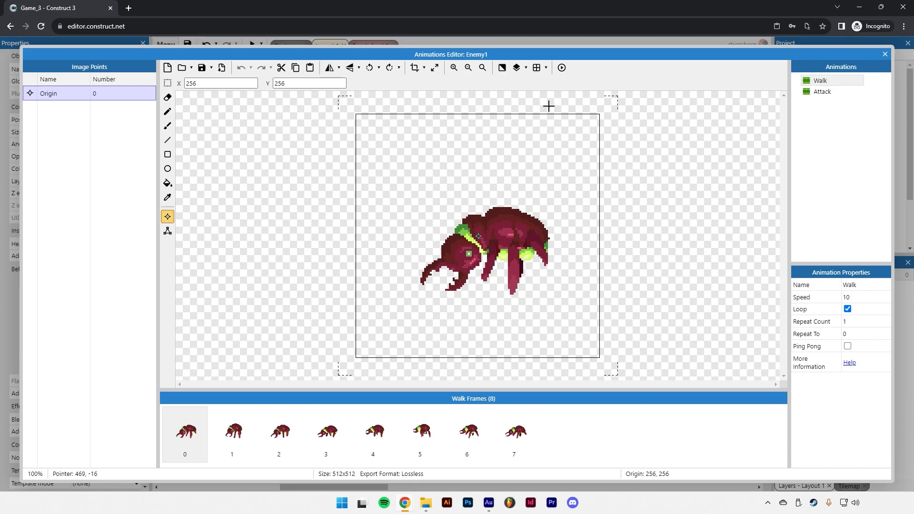
pyautogui.click(812, 93)
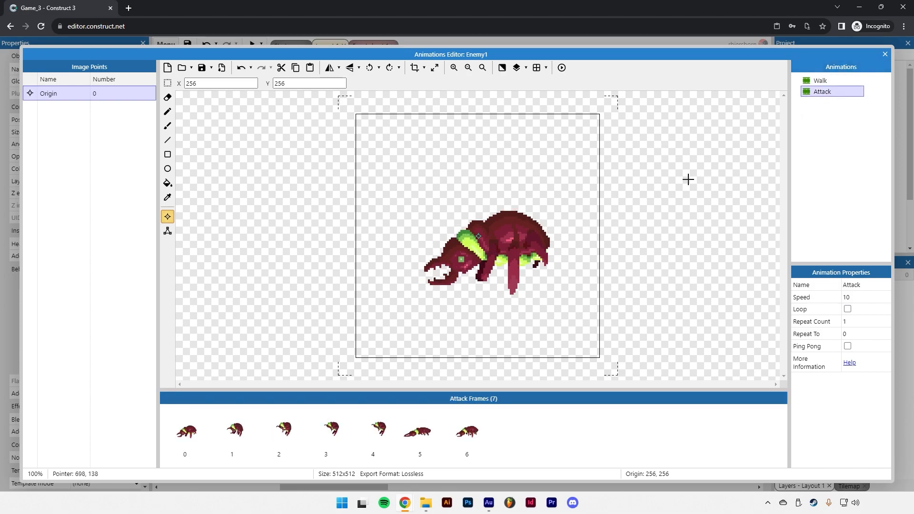
pyautogui.click(200, 435)
pyautogui.click(228, 432)
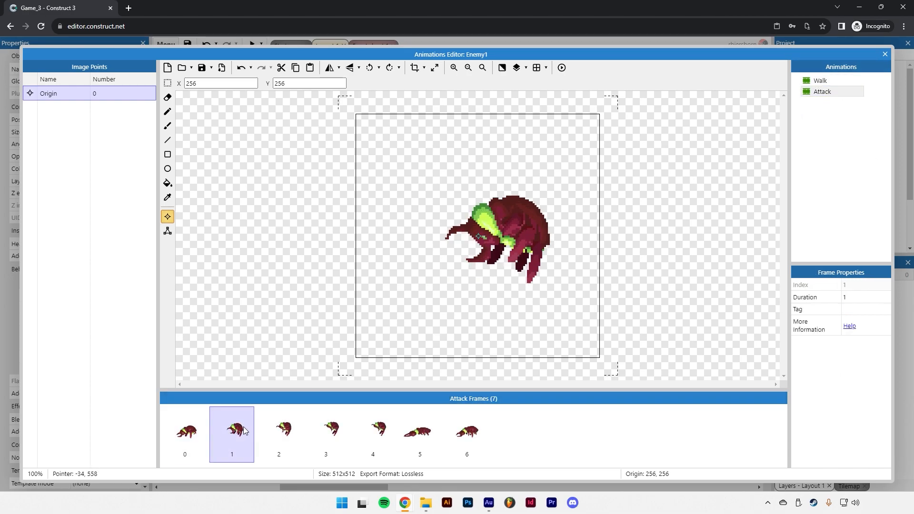
pyautogui.click(291, 430)
pyautogui.click(332, 431)
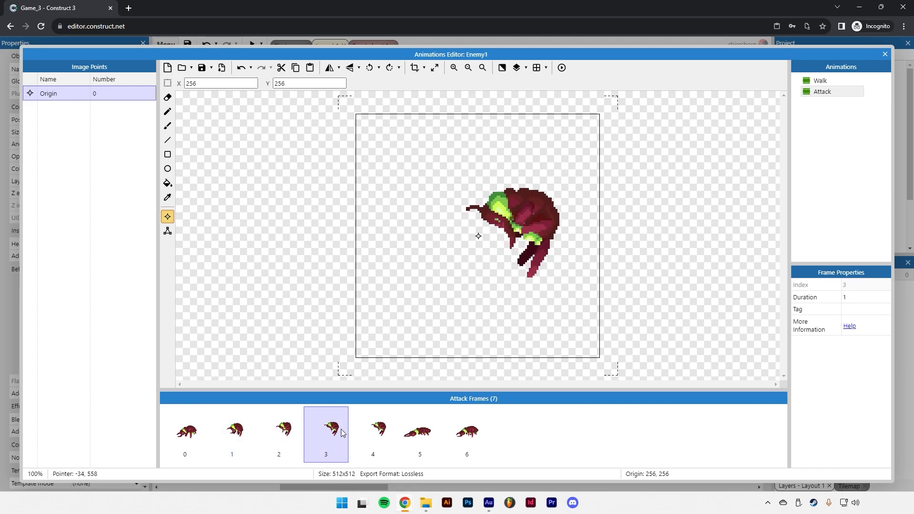
pyautogui.click(371, 431)
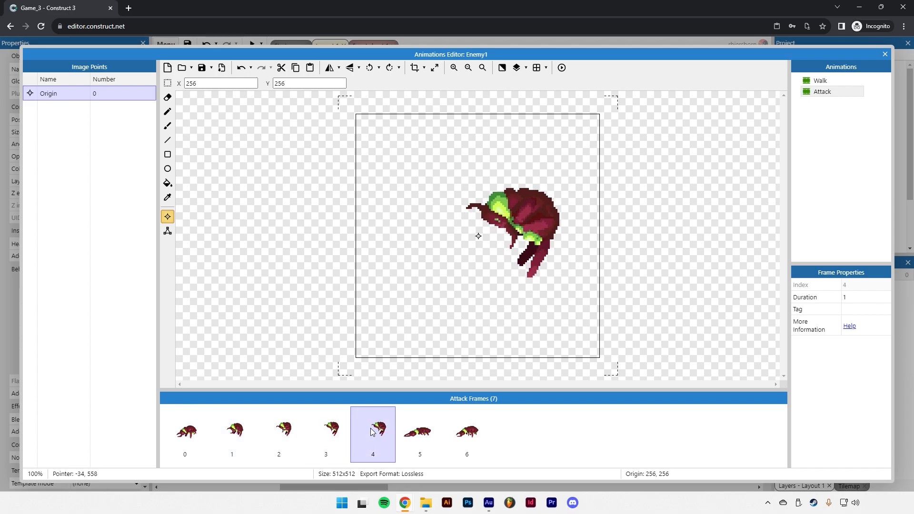
pyautogui.click(422, 433)
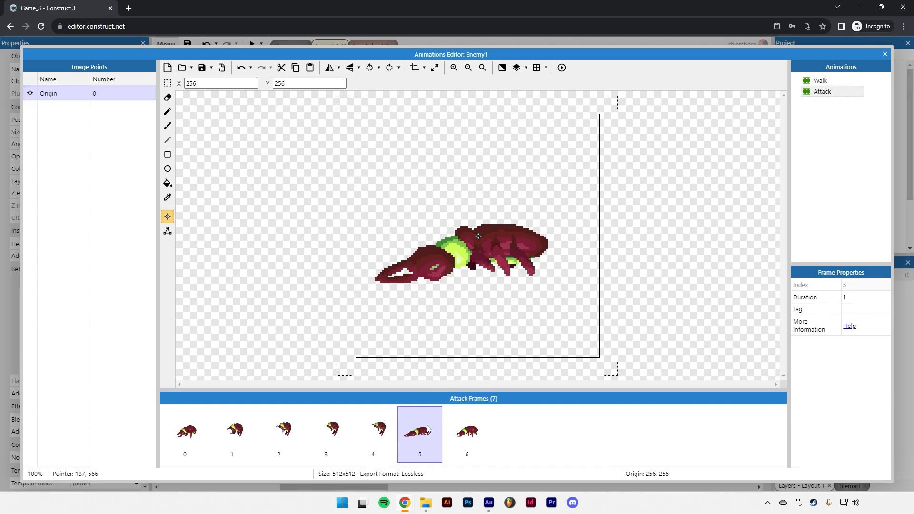
pyautogui.click(884, 53)
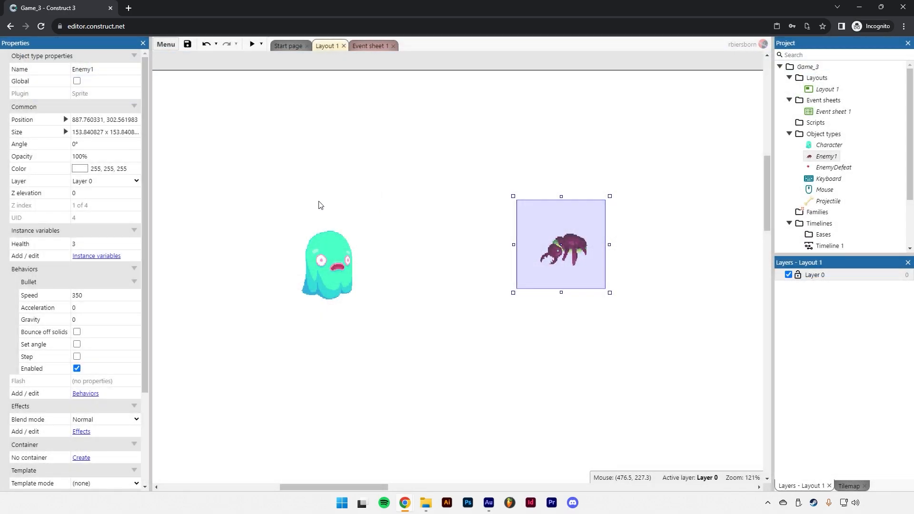
# - Add a second condition to the overlap event in Event sheet 1: Enemy1's animation frame equal to 5
pyautogui.click(370, 45)
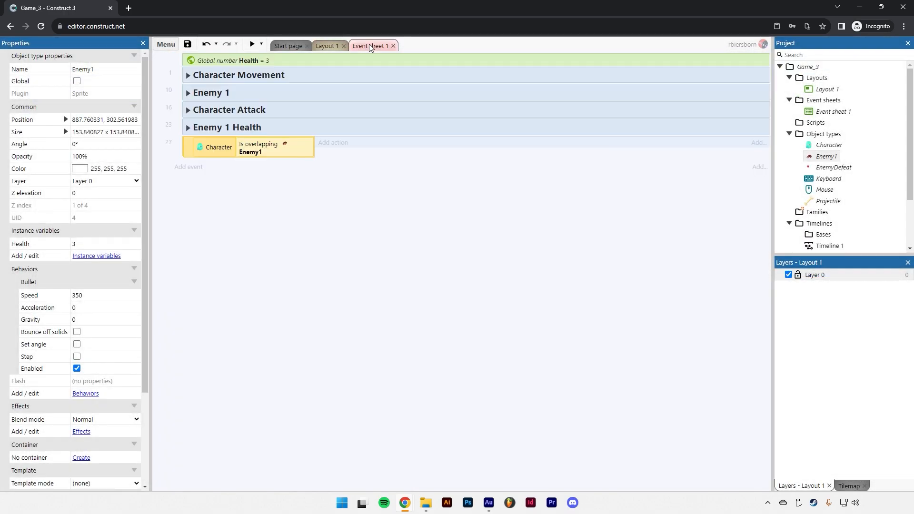
pyautogui.doubleClick(188, 145)
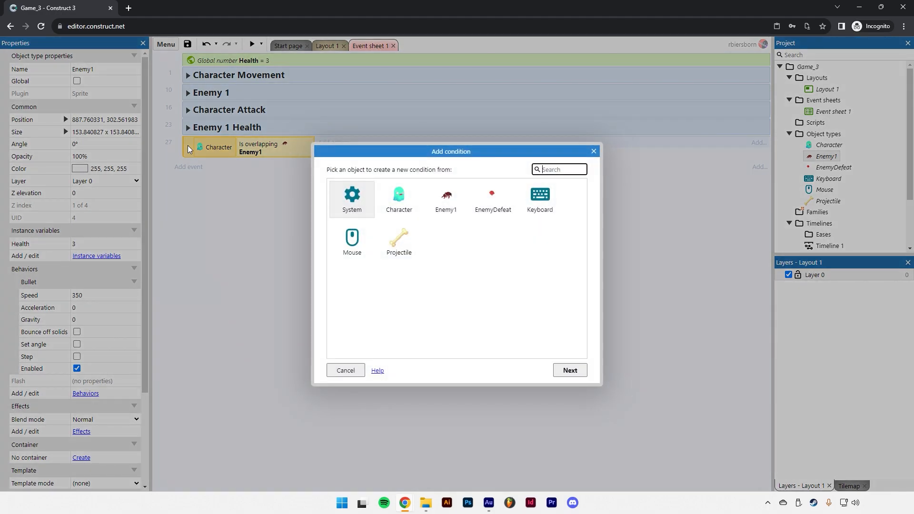
pyautogui.doubleClick(440, 204)
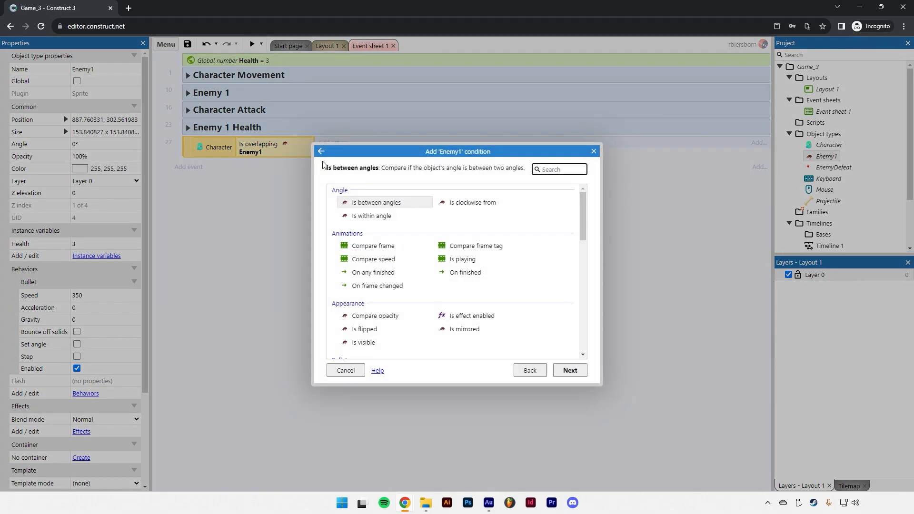
pyautogui.doubleClick(383, 245)
pyautogui.write('5')
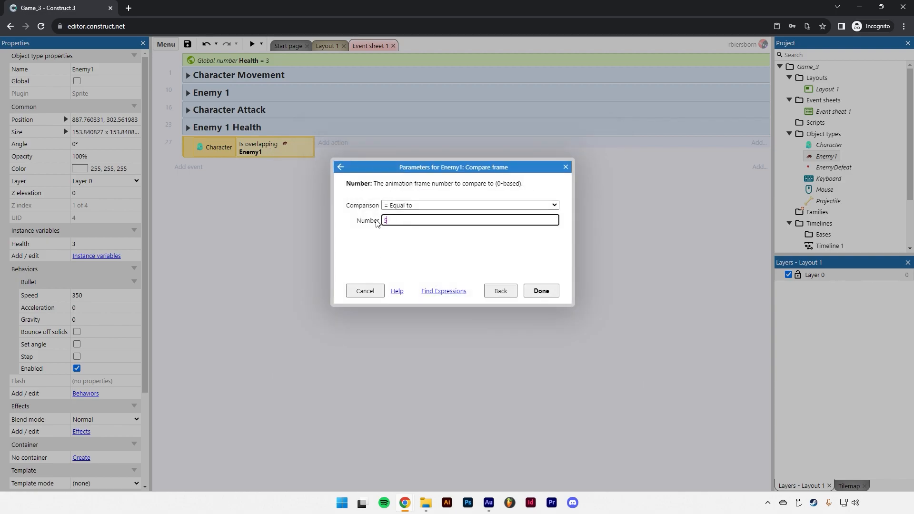
pyautogui.click(538, 291)
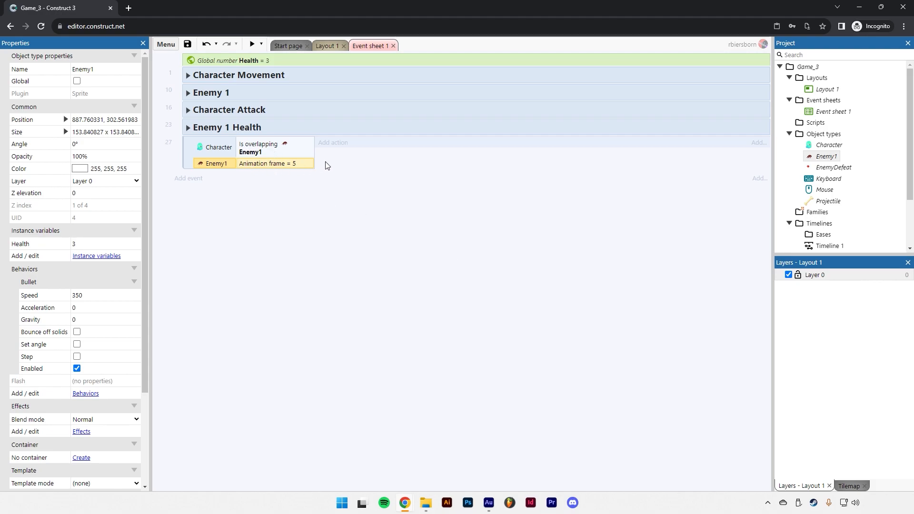
# - Add a System action to the Enemy1 overlap event that subtracts 1 from the Health variable
pyautogui.click(329, 144)
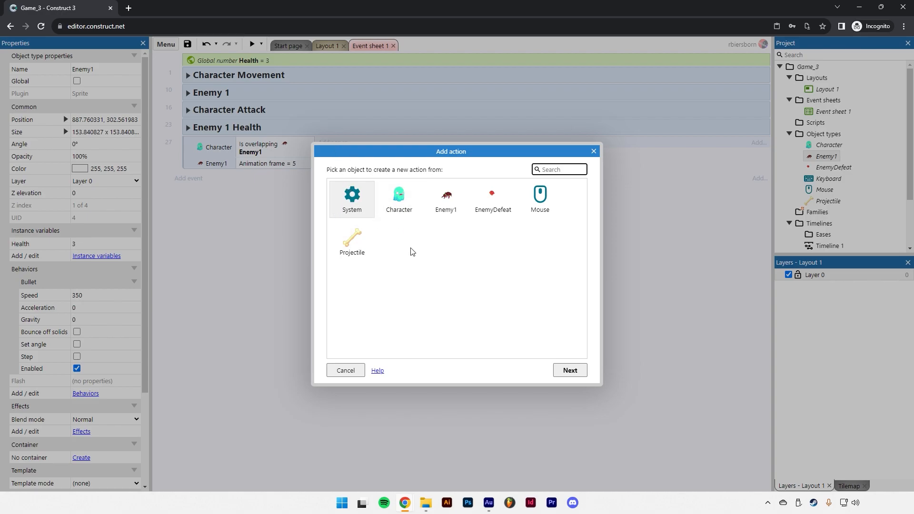
pyautogui.click(352, 199)
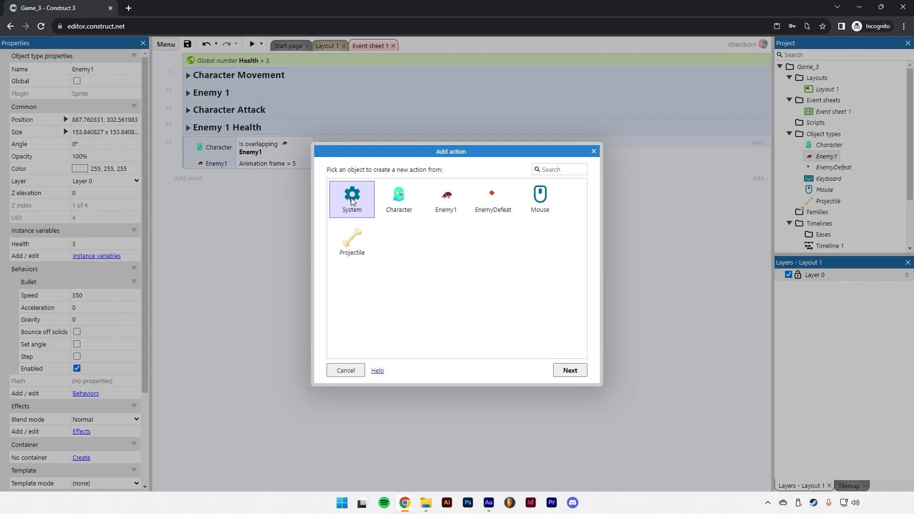
pyautogui.doubleClick(352, 199)
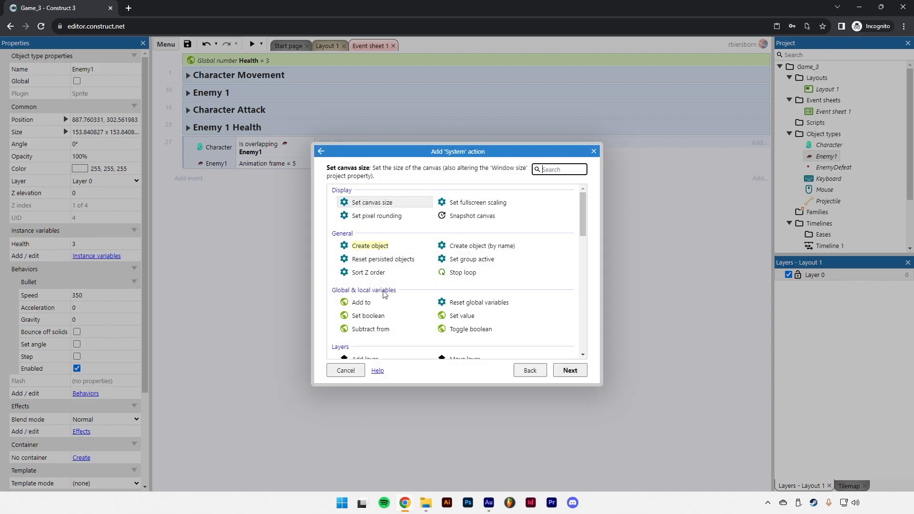
pyautogui.doubleClick(370, 329)
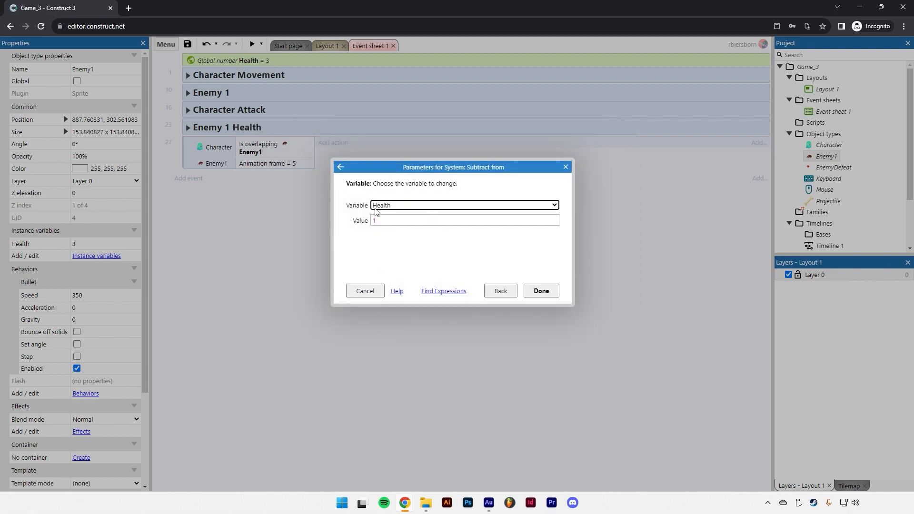
pyautogui.click(378, 220)
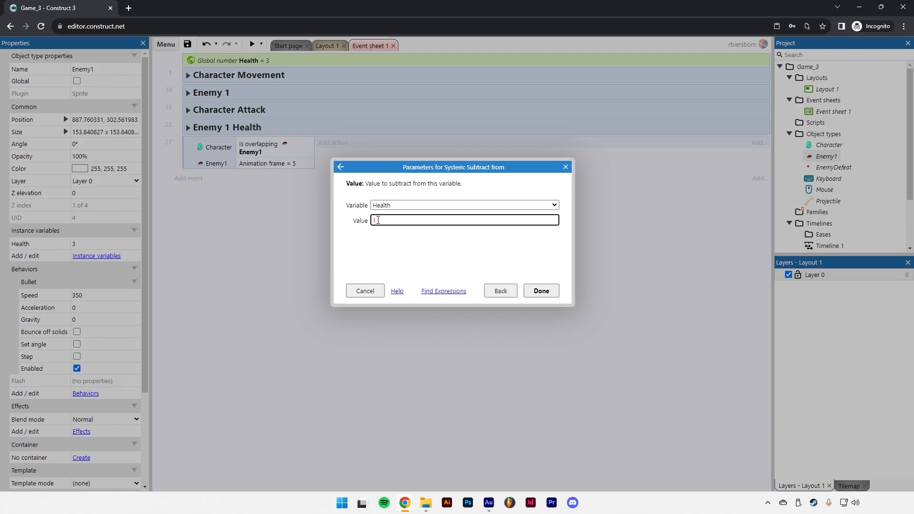
pyautogui.click(542, 291)
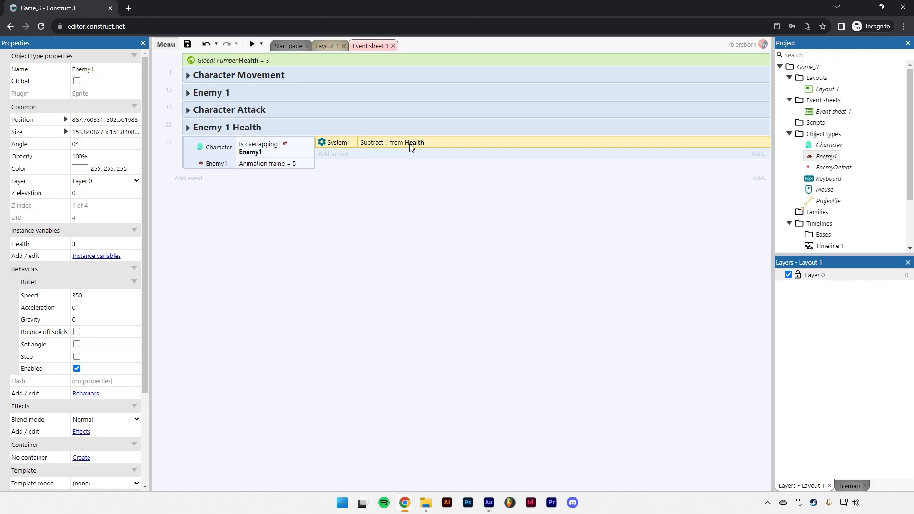
# - Add a new event with a System Compare variable condition: Health less than or equal to 0
pyautogui.click(190, 179)
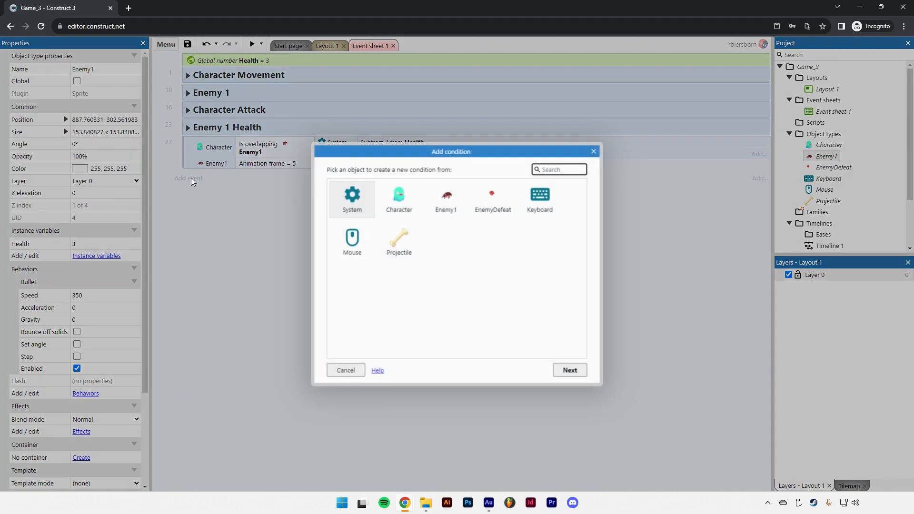
pyautogui.doubleClick(356, 205)
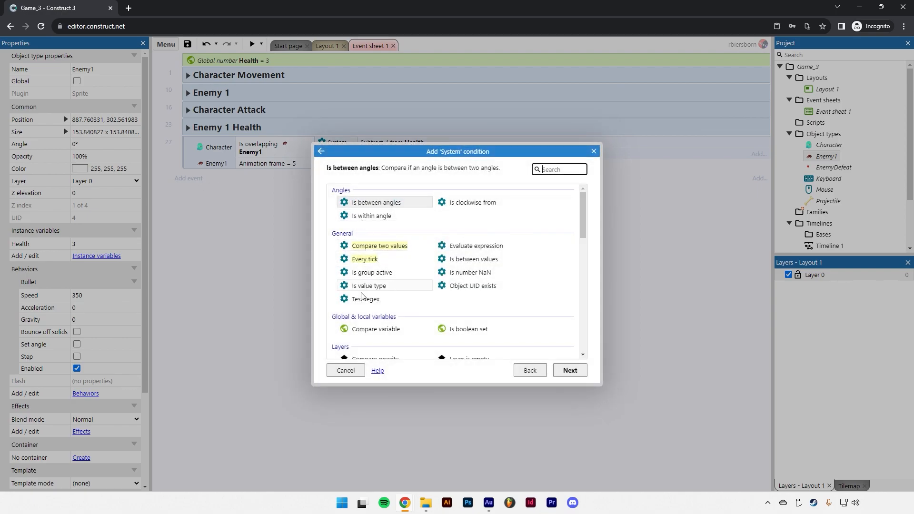
pyautogui.click(368, 329)
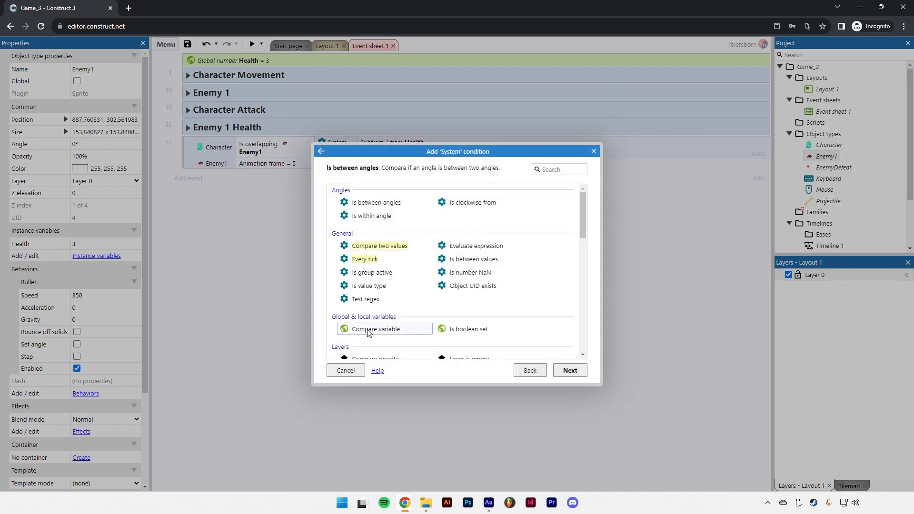
pyautogui.doubleClick(368, 330)
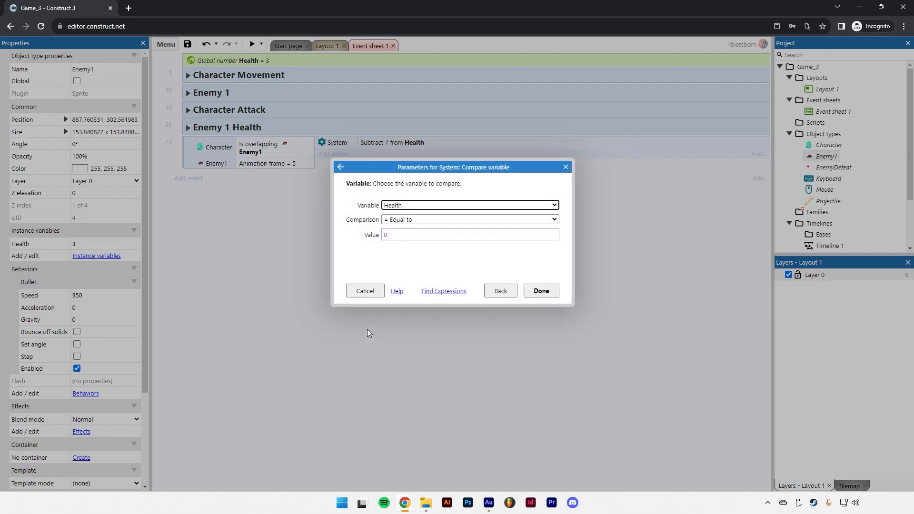
pyautogui.click(397, 220)
pyautogui.click(404, 256)
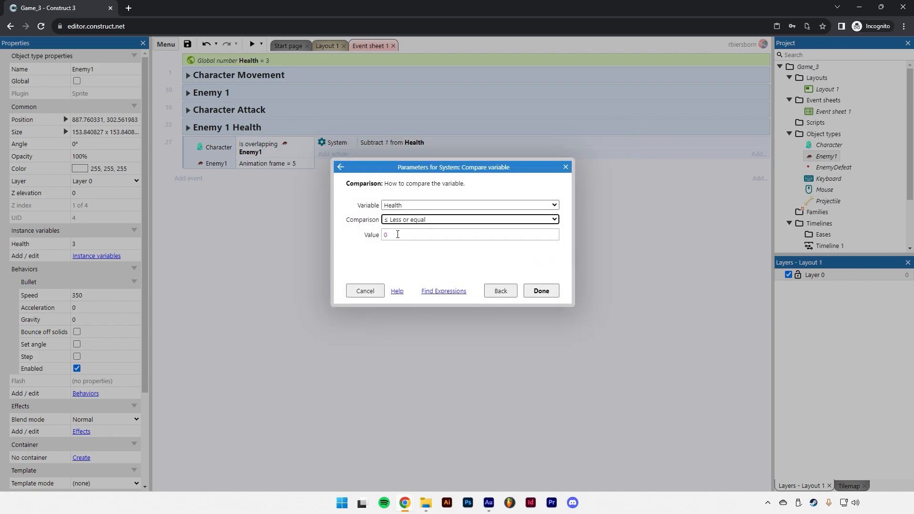
pyautogui.click(541, 291)
# - Add a Destroy action for Character to the Health ≤ 0 event
pyautogui.click(336, 177)
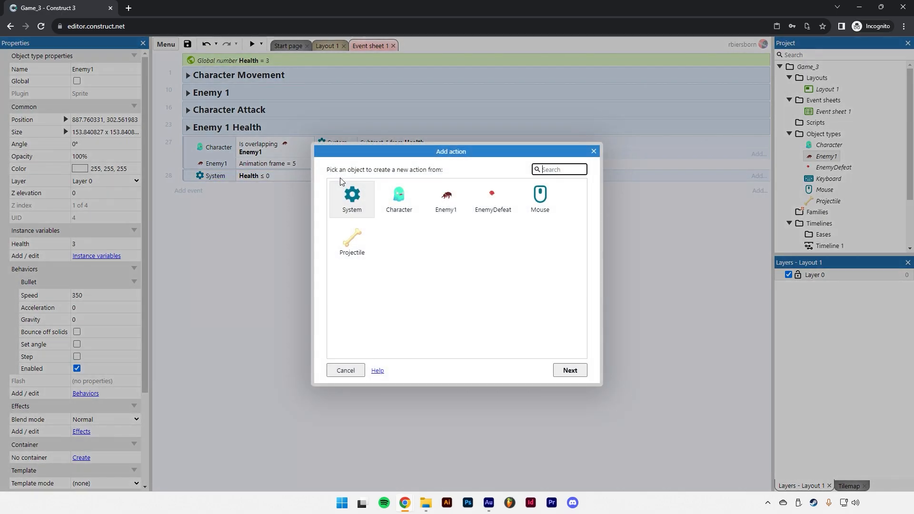
pyautogui.doubleClick(399, 197)
pyautogui.scroll(-3, 404, 257)
pyautogui.scroll(-3, 403, 257)
pyautogui.doubleClick(364, 243)
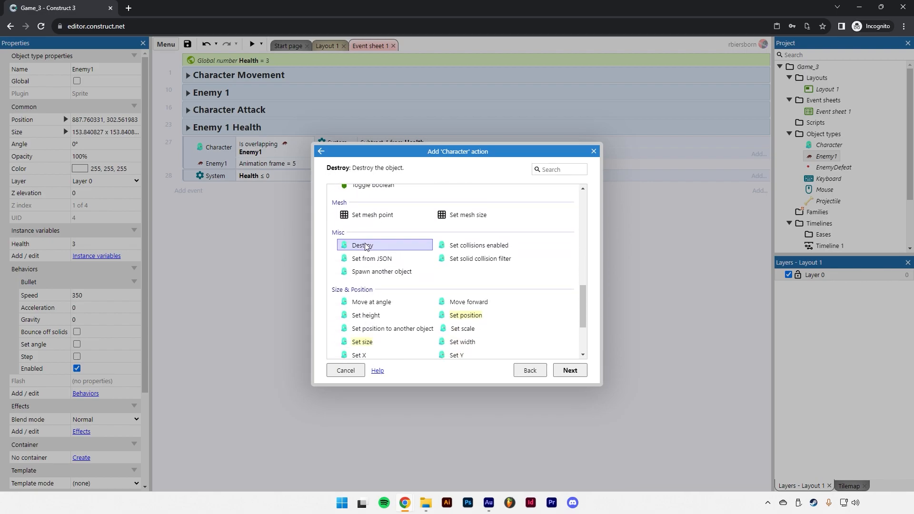
# - Preview the game to test the damage from Enemy1, close the preview and review the overlap event's conditions
pyautogui.click(252, 44)
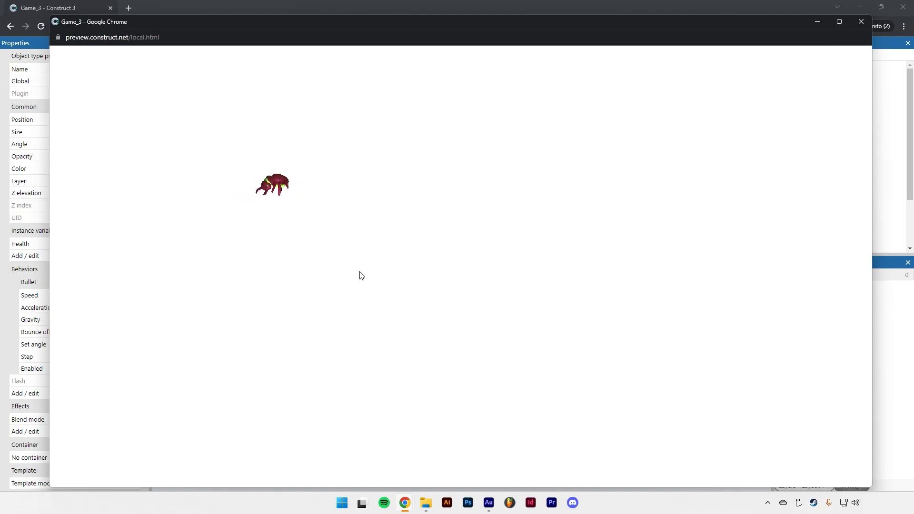
pyautogui.click(861, 22)
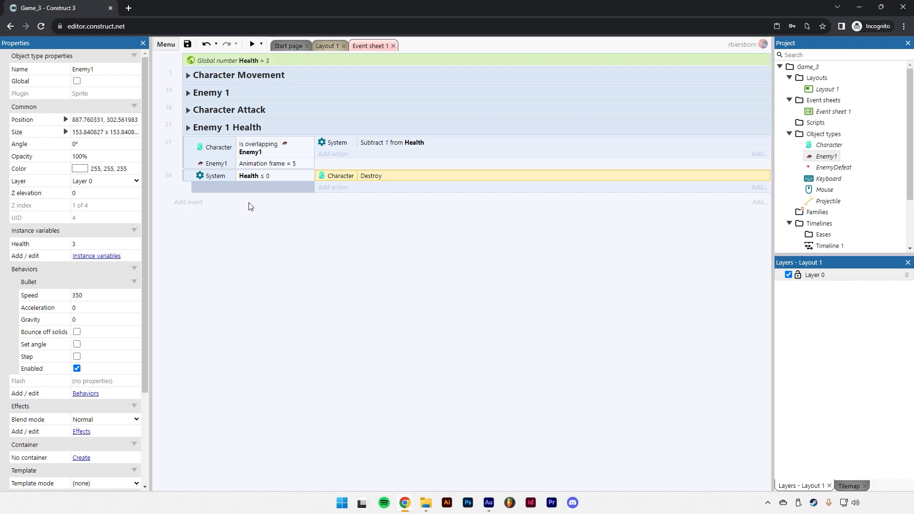
pyautogui.click(260, 152)
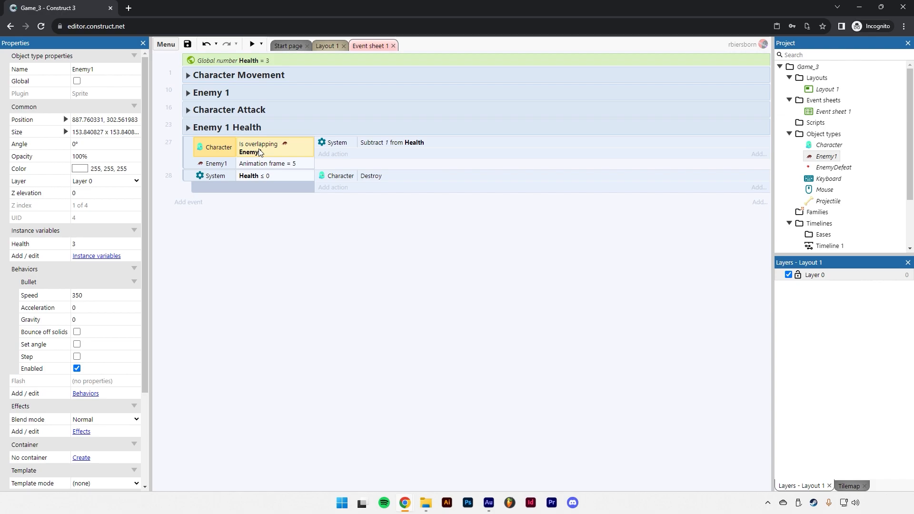
pyautogui.click(268, 165)
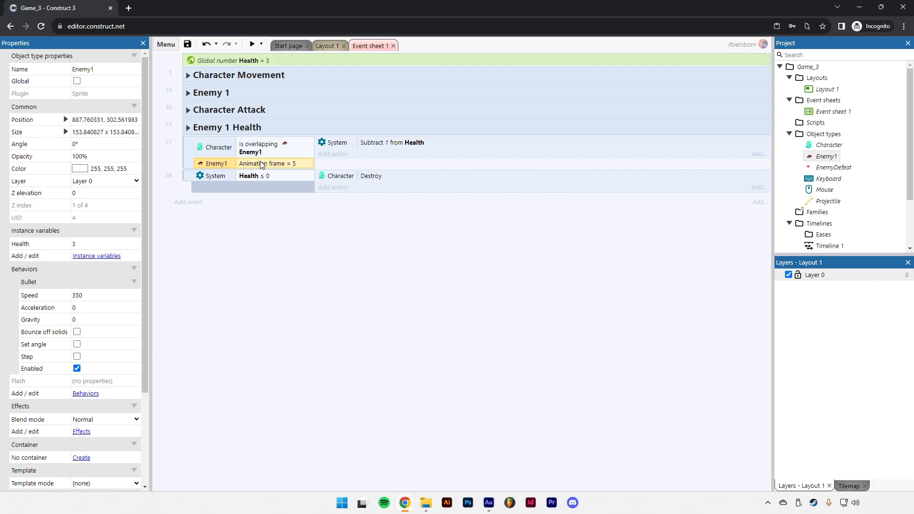
# - Add the System condition Trigger once while true as the last condition of the Enemy1 overlap event
pyautogui.click(187, 150)
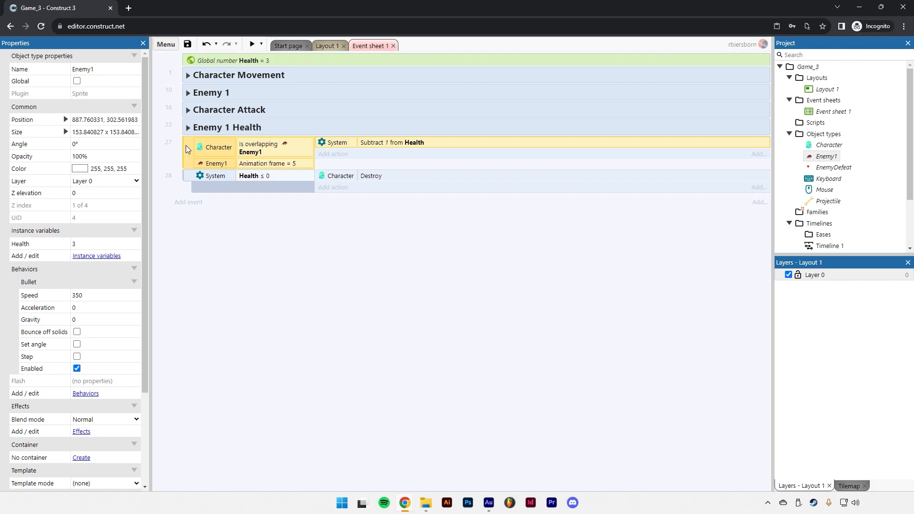
pyautogui.press('c')
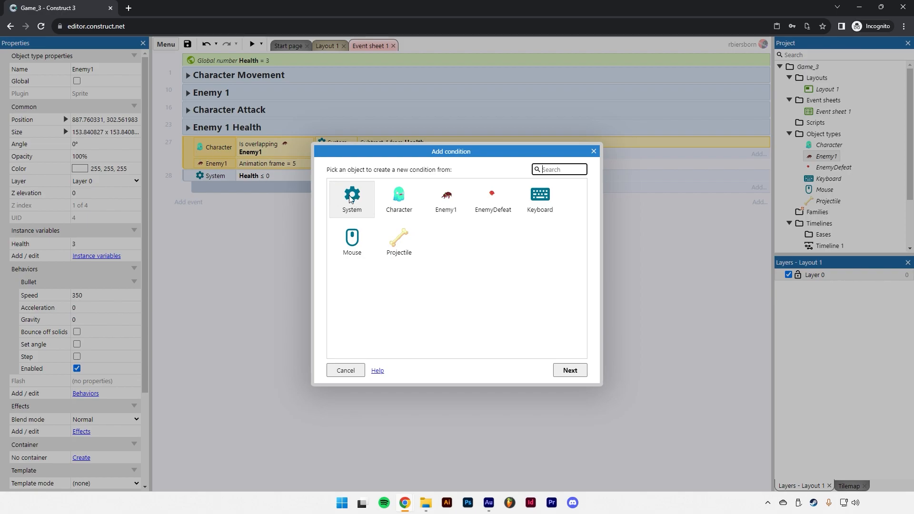
pyautogui.doubleClick(350, 199)
pyautogui.scroll(-8, 382, 257)
pyautogui.scroll(-1, 381, 257)
pyautogui.click(387, 265)
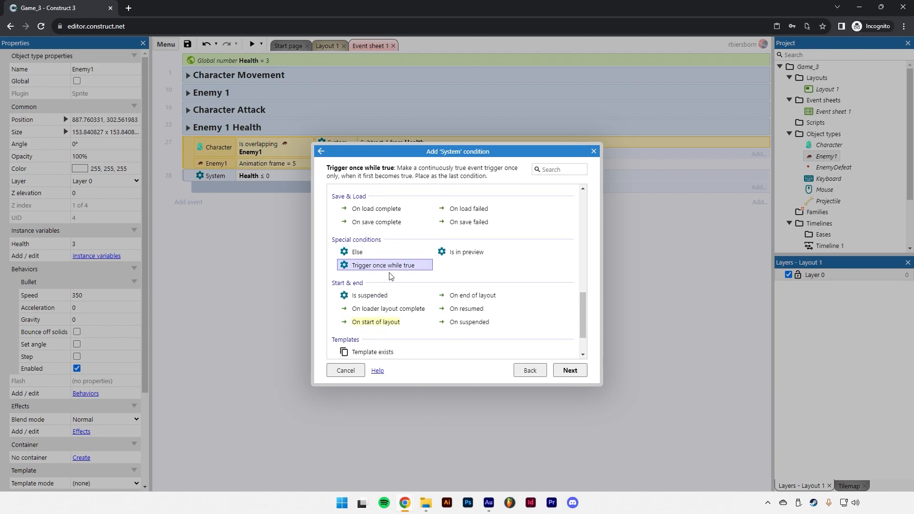
pyautogui.doubleClick(386, 267)
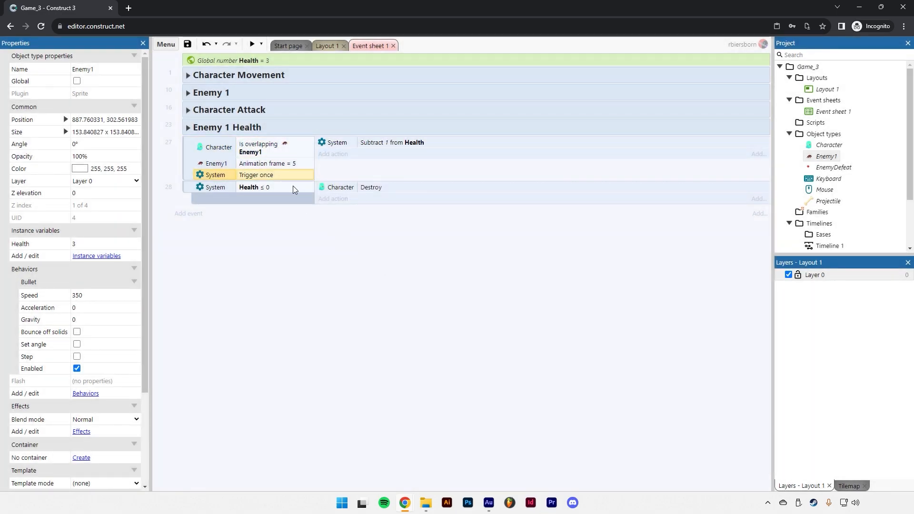
# - Review the overlap event's conditions and action, run the preview to test Enemy1's attacks on the idle character, and close it
pyautogui.click(257, 152)
pyautogui.click(265, 164)
pyautogui.click(370, 145)
pyautogui.click(252, 44)
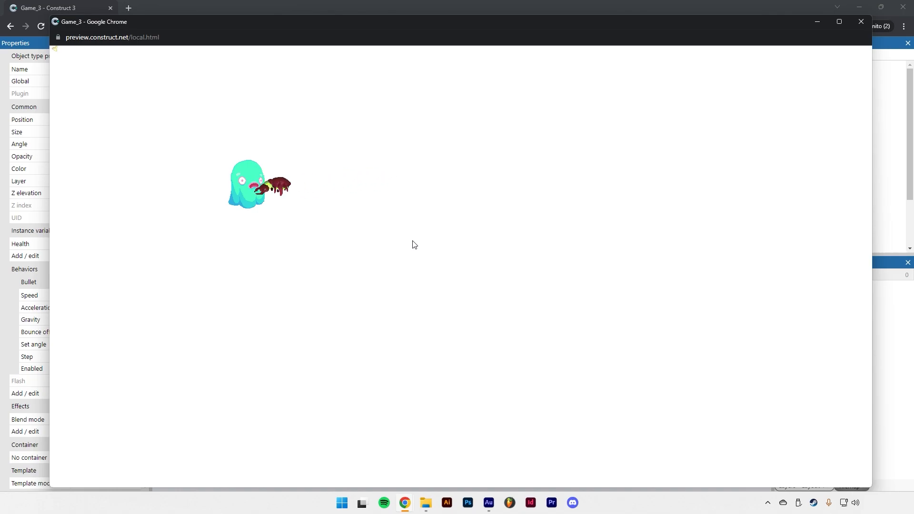
pyautogui.click(861, 22)
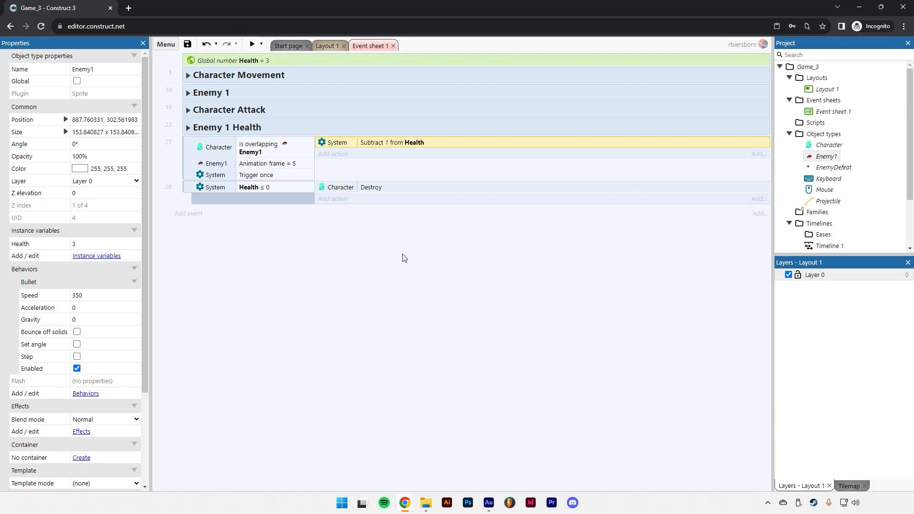
# - Preview Layout 1, move the character around while Enemy1 chases it, and close the preview
pyautogui.click(323, 46)
pyautogui.press('F5')
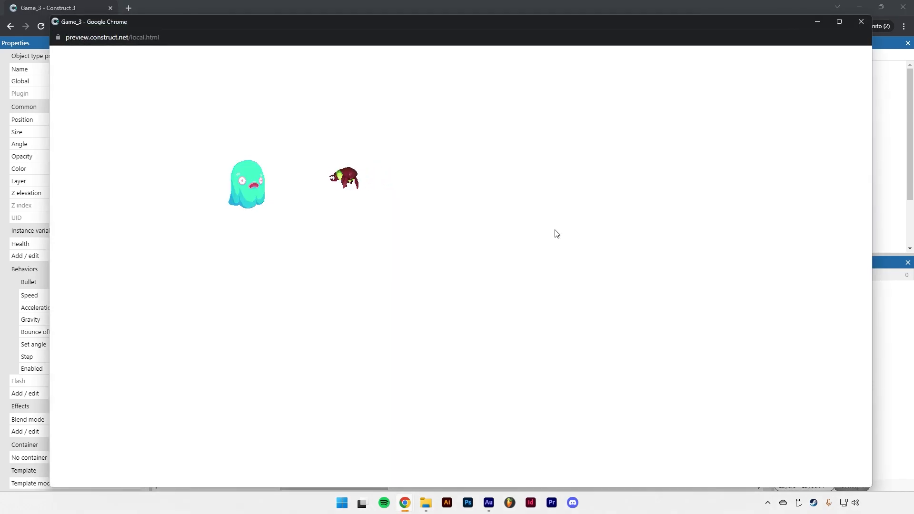
pyautogui.press('s')
pyautogui.press('d')
pyautogui.press('a')
pyautogui.press('d')
pyautogui.press('w')
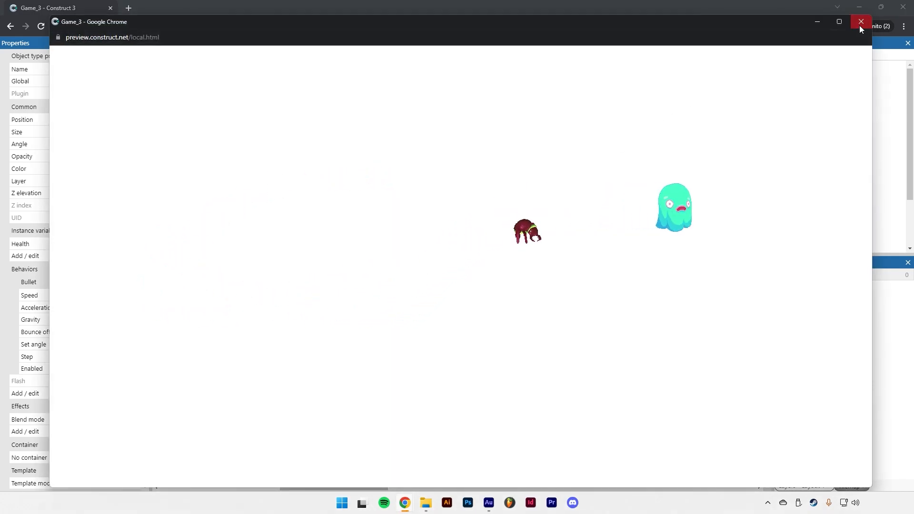
pyautogui.click(860, 21)
# - Move the Character sprite slightly upward in Layout 1 to about 494, 304
pyautogui.click(339, 270)
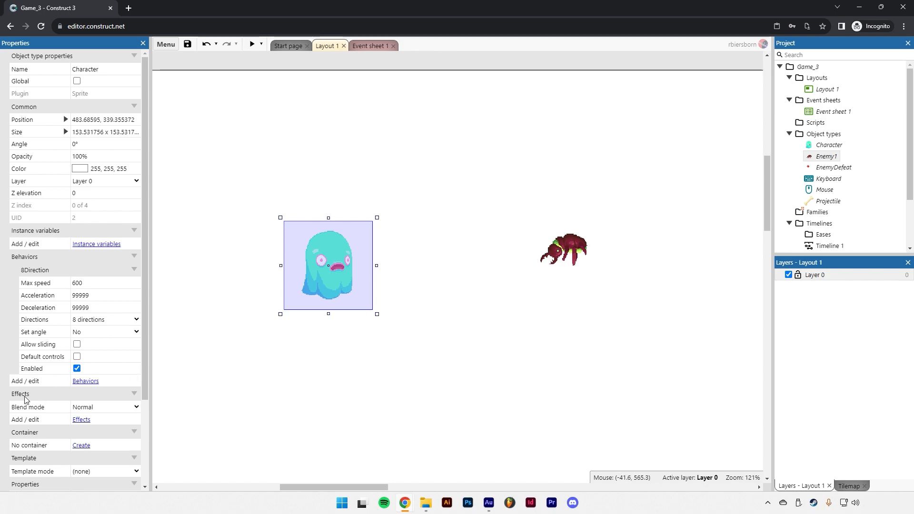
pyautogui.moveTo(327, 285); pyautogui.dragTo(333, 265)
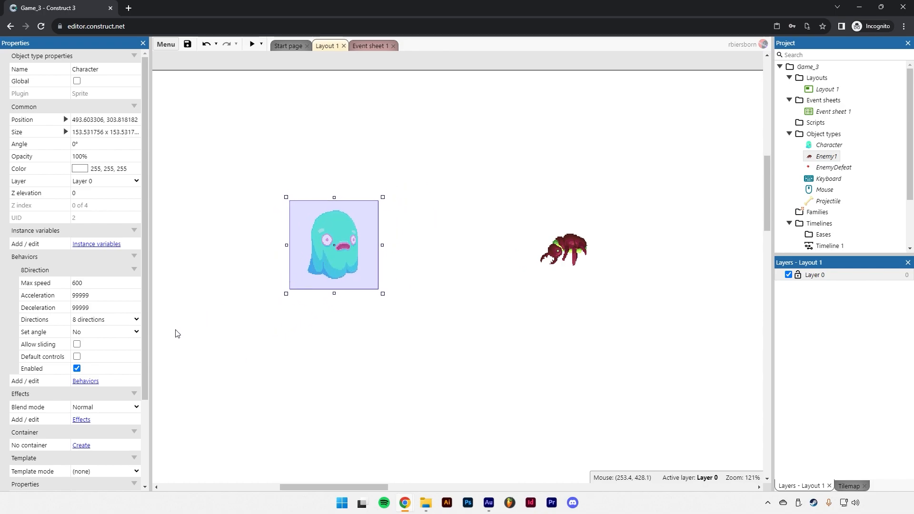
# - Add the Adjust HSL effect from the Color group to the Character sprite and close the effects dialog
pyautogui.click(80, 421)
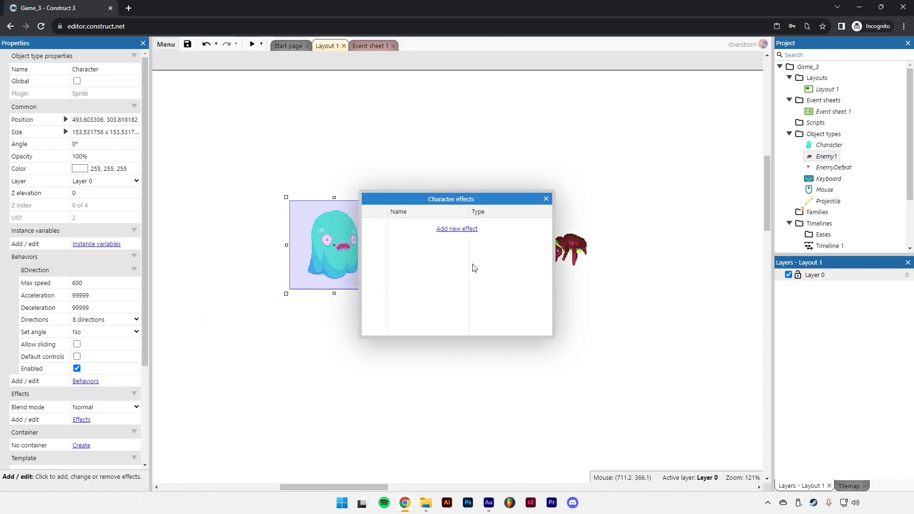
pyautogui.click(452, 229)
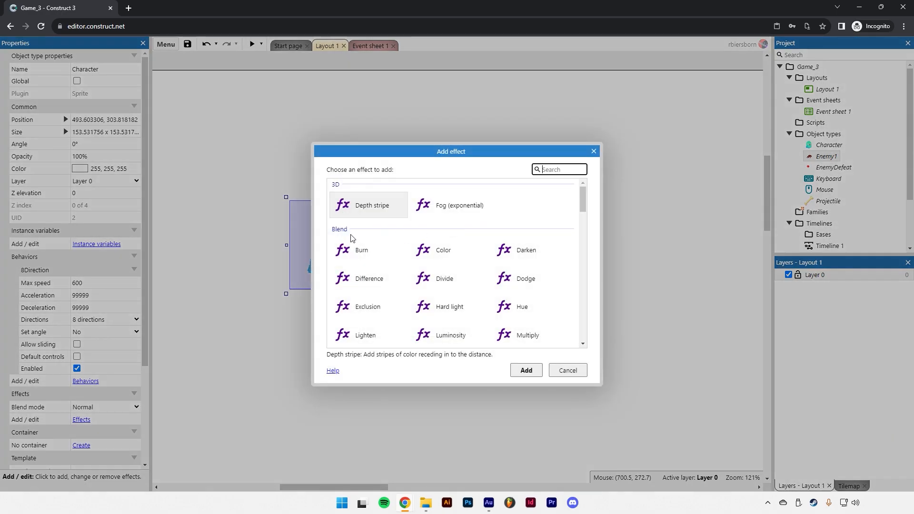
pyautogui.scroll(-3, 352, 238)
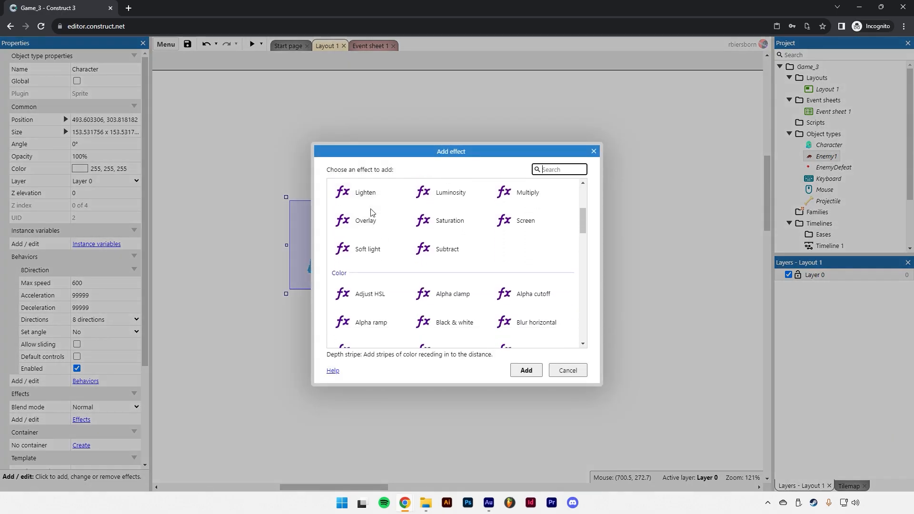
pyautogui.scroll(-1, 376, 218)
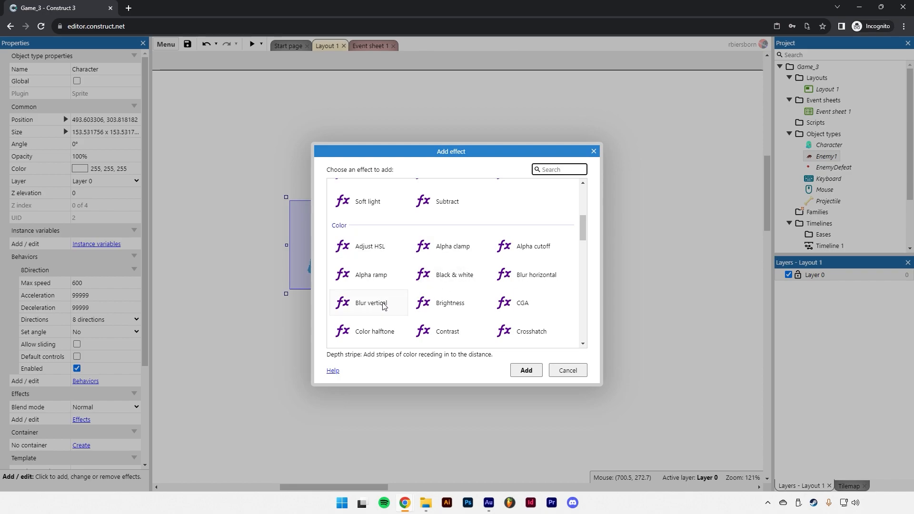
pyautogui.scroll(-2, 469, 277)
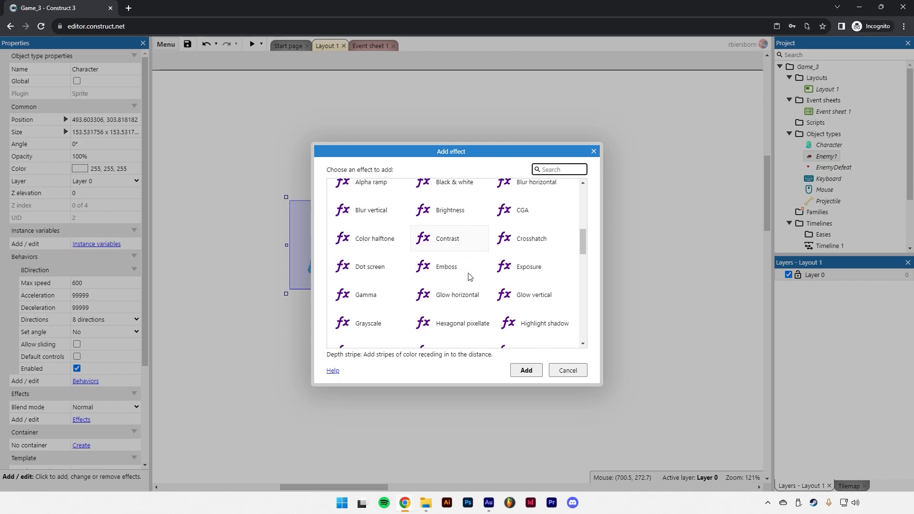
pyautogui.scroll(-1, 469, 277)
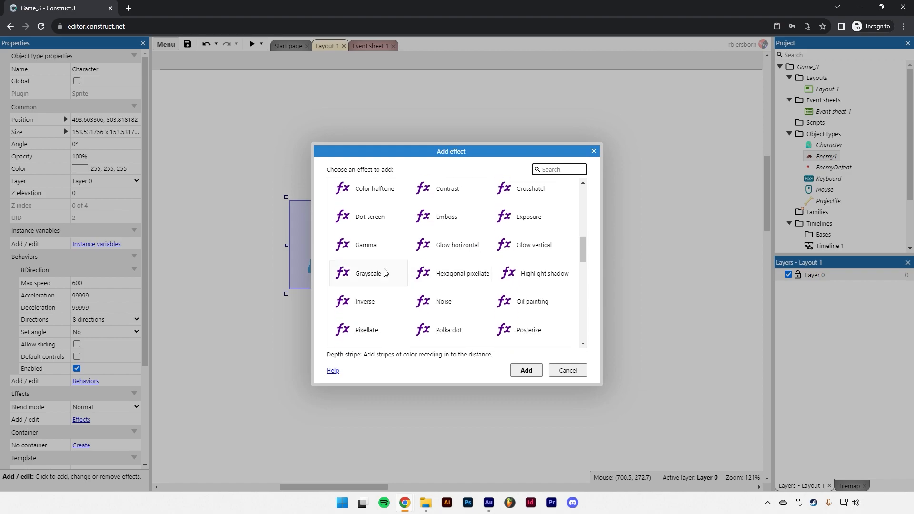
pyautogui.scroll(-1, 476, 280)
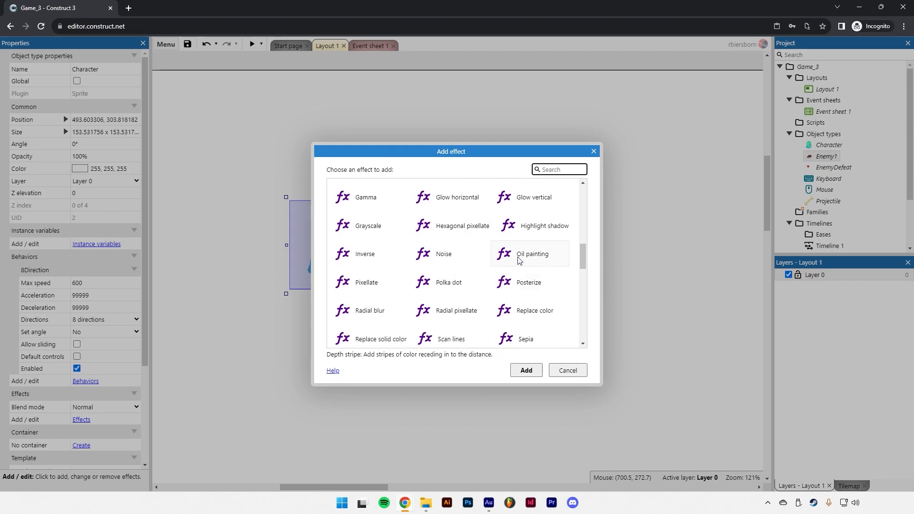
pyautogui.scroll(4, 520, 260)
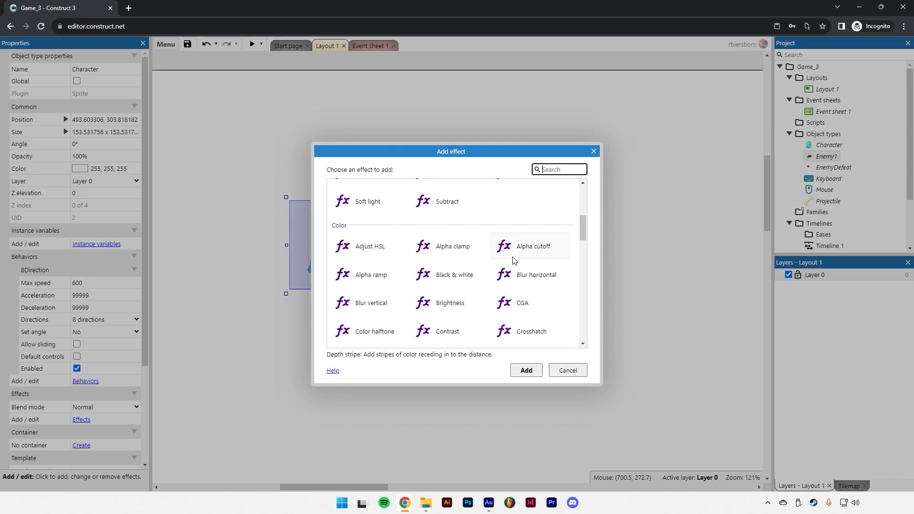
pyautogui.click(367, 251)
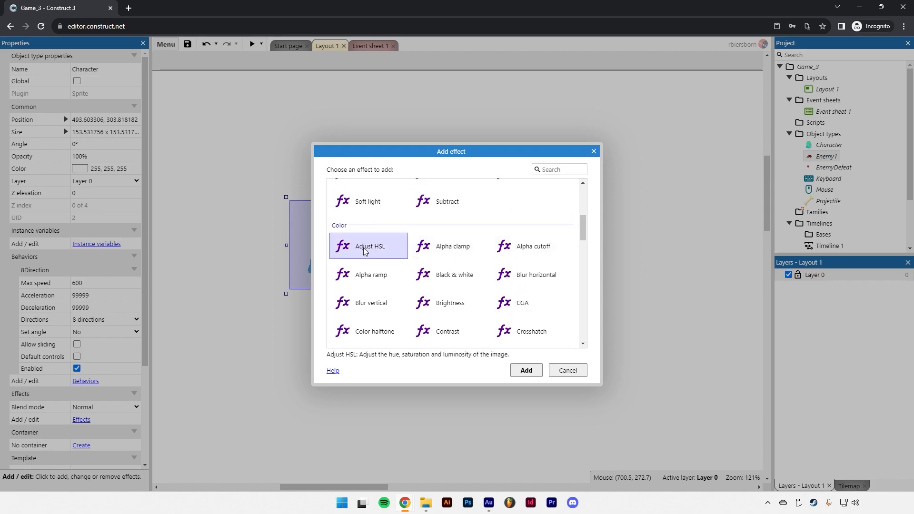
pyautogui.doubleClick(364, 251)
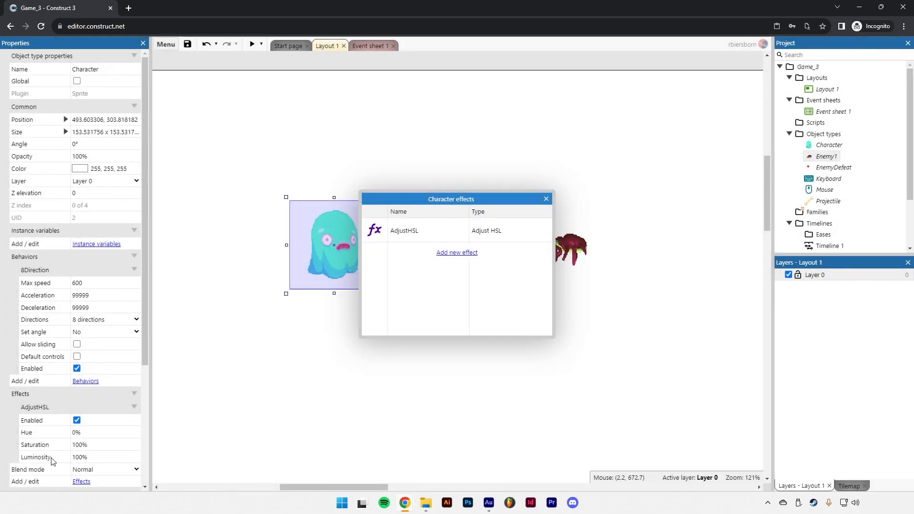
pyautogui.click(545, 198)
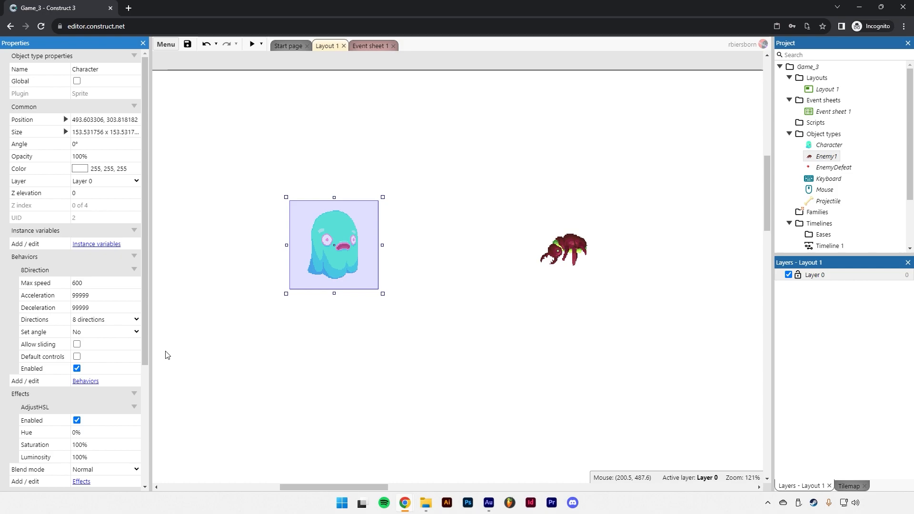
# - Look over the Character's AdjustHSL parameters and set the effect's hue to 50%
pyautogui.scroll(-2, 129, 419)
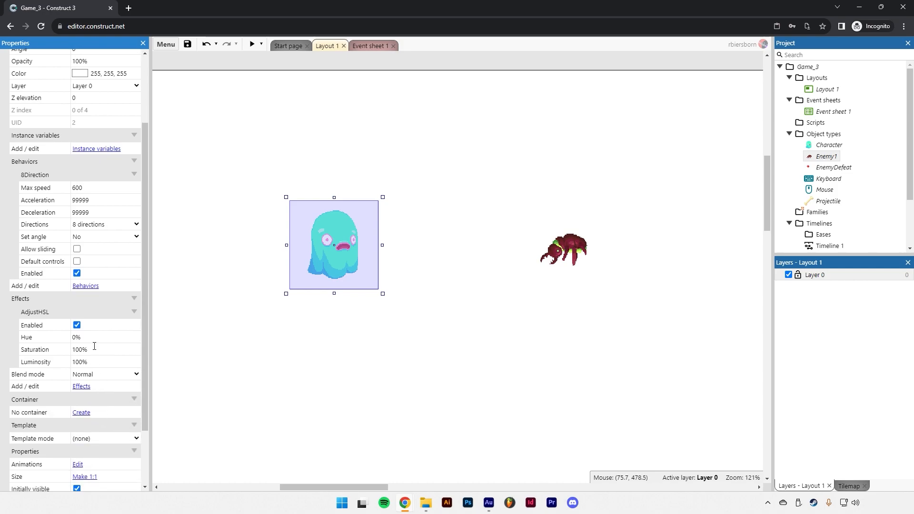
pyautogui.click(86, 338)
pyautogui.click(40, 351)
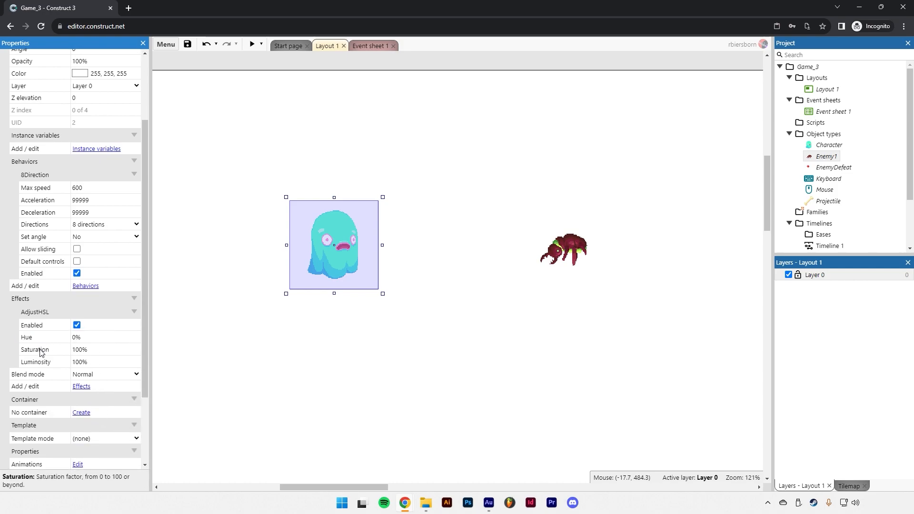
pyautogui.click(42, 362)
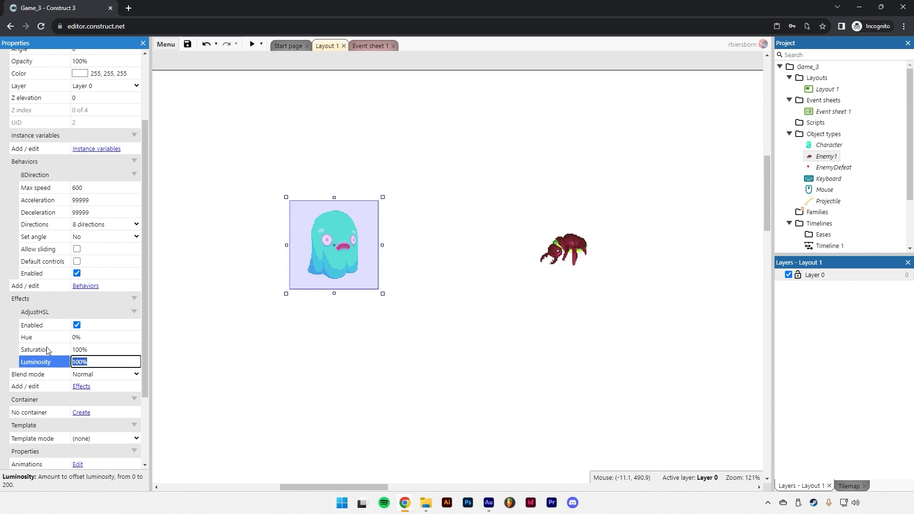
pyautogui.click(52, 342)
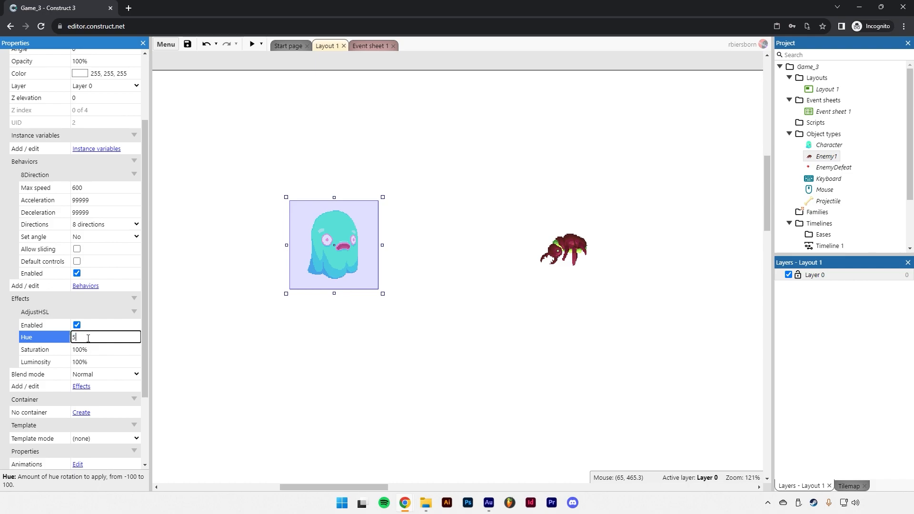
pyautogui.write('50')
pyautogui.press('Return')
pyautogui.click(252, 355)
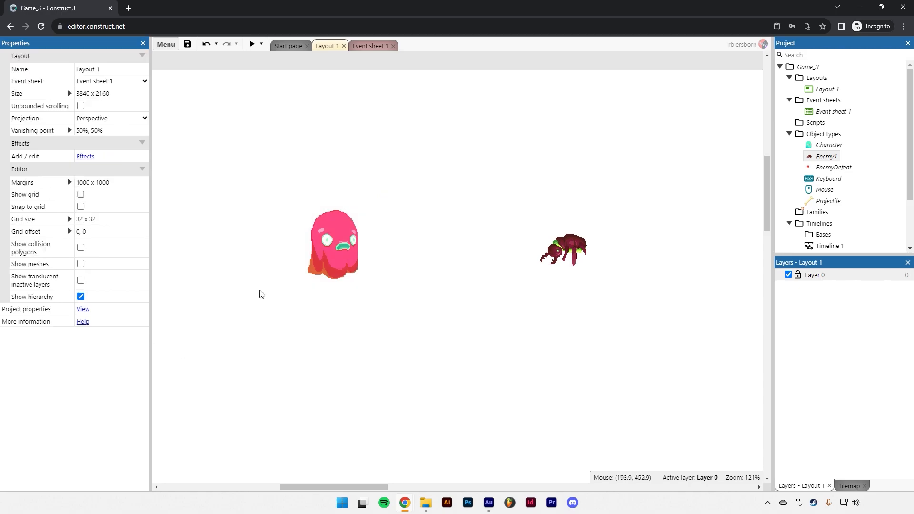
# - Try a hue of 85% for the Character's AdjustHSL effect
pyautogui.click(298, 262)
pyautogui.click(95, 438)
pyautogui.write('85')
pyautogui.press('Return')
pyautogui.click(278, 412)
pyautogui.click(326, 268)
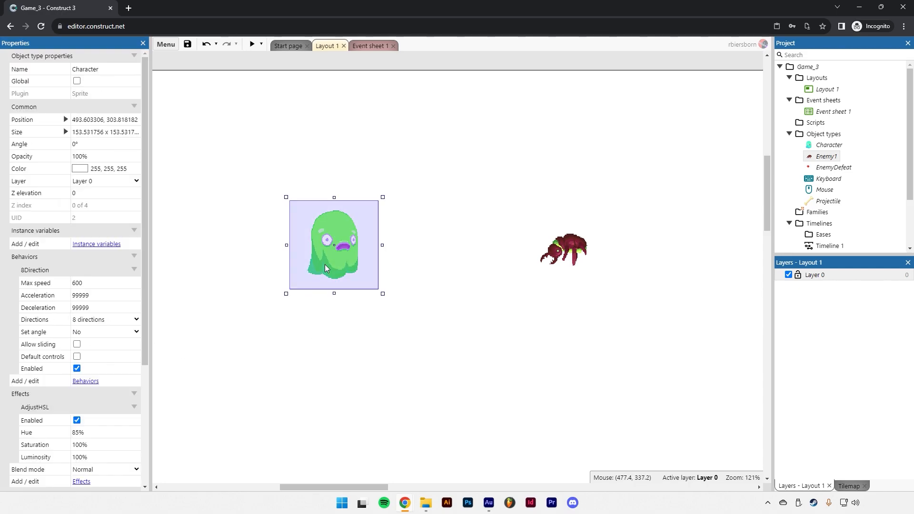
# - Set the hue of the Character's AdjustHSL effect back to 50%
pyautogui.click(102, 428)
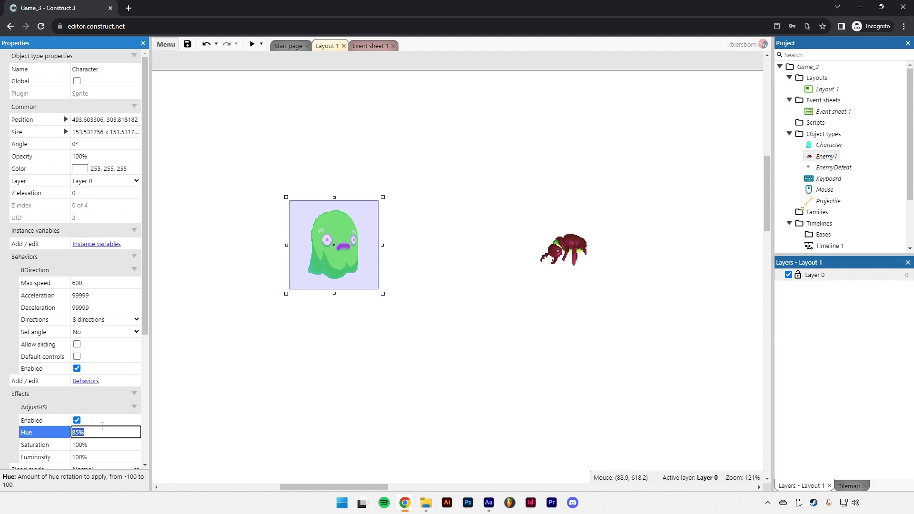
pyautogui.write('45')
pyautogui.press('Tab')
pyautogui.click(325, 344)
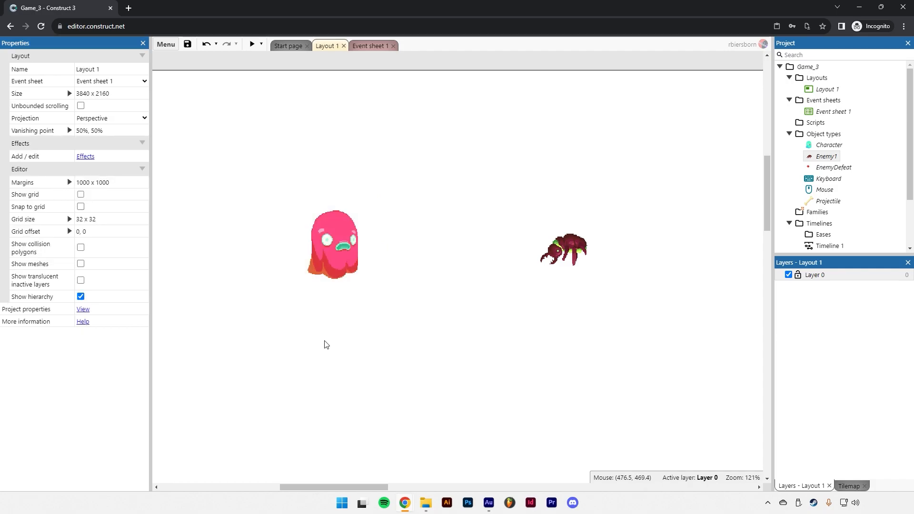
# - Make the Character's AdjustHSL effect initially disabled
pyautogui.click(333, 243)
pyautogui.scroll(-1, 90, 414)
pyautogui.scroll(-1, 90, 413)
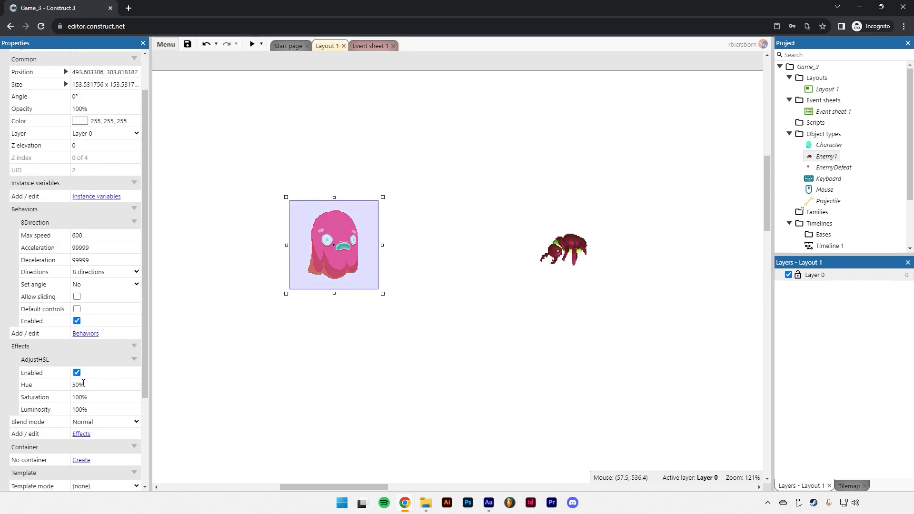
pyautogui.click(34, 374)
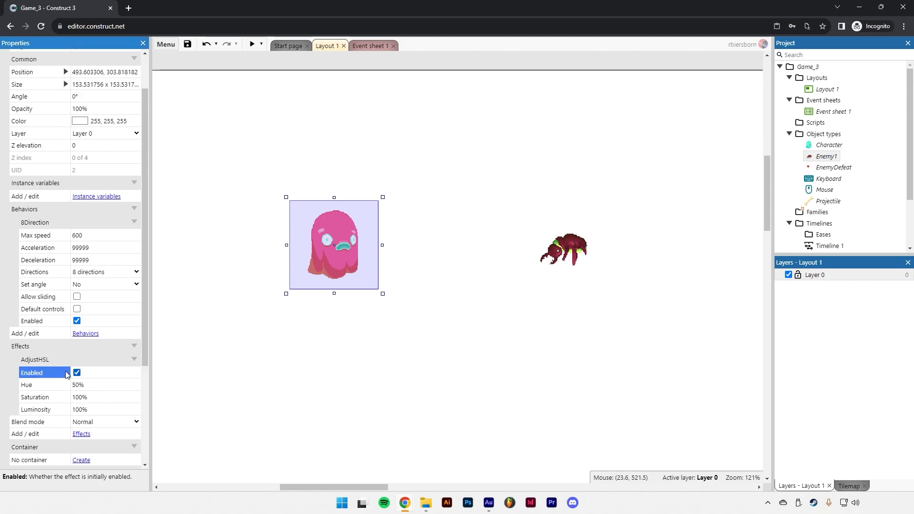
pyautogui.click(78, 374)
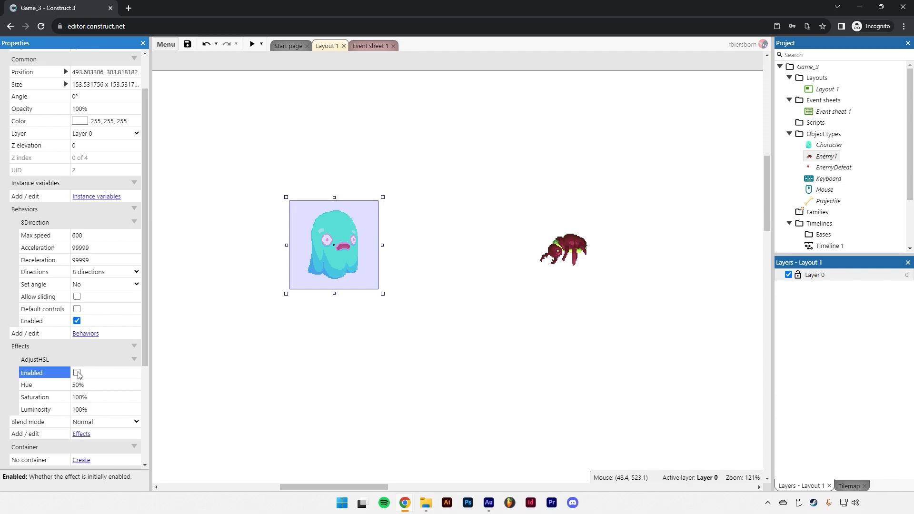
# - In Event sheet 1, add a Character Set effect enabled action to the Enemy1 overlap event, with mode Enable and effect "AdjustHSL"
pyautogui.click(368, 48)
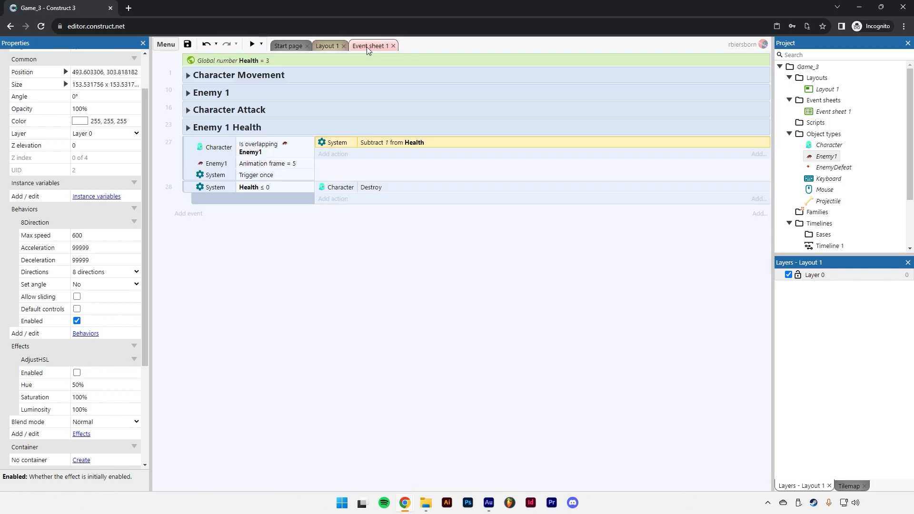
pyautogui.click(197, 154)
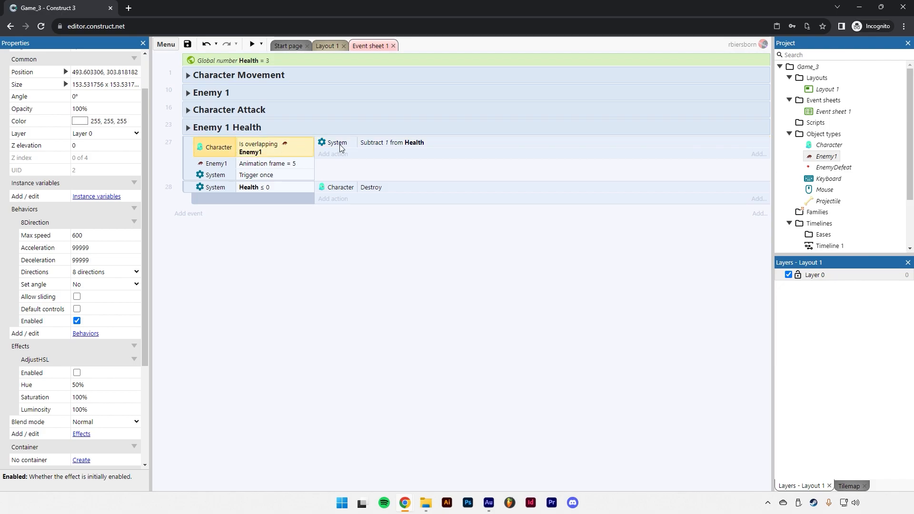
pyautogui.click(336, 154)
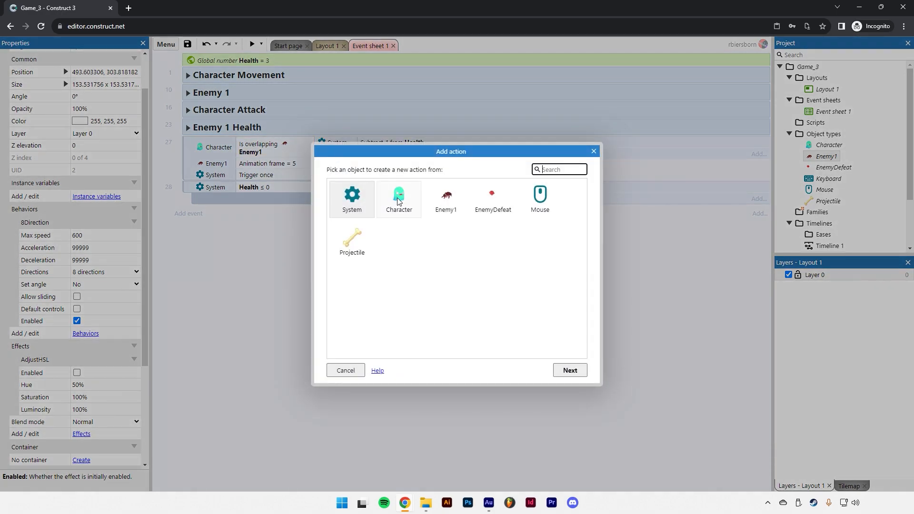
pyautogui.doubleClick(397, 199)
pyautogui.scroll(-3, 407, 261)
pyautogui.scroll(-1, 407, 260)
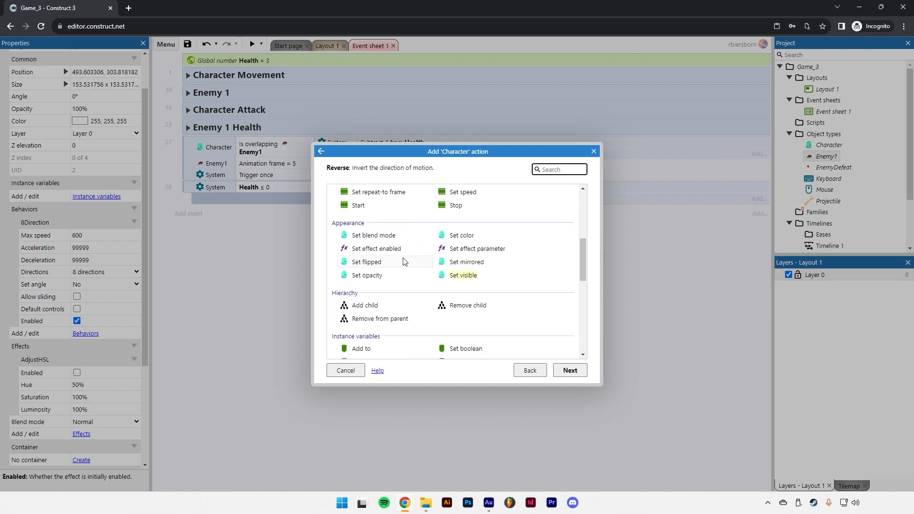
pyautogui.click(360, 253)
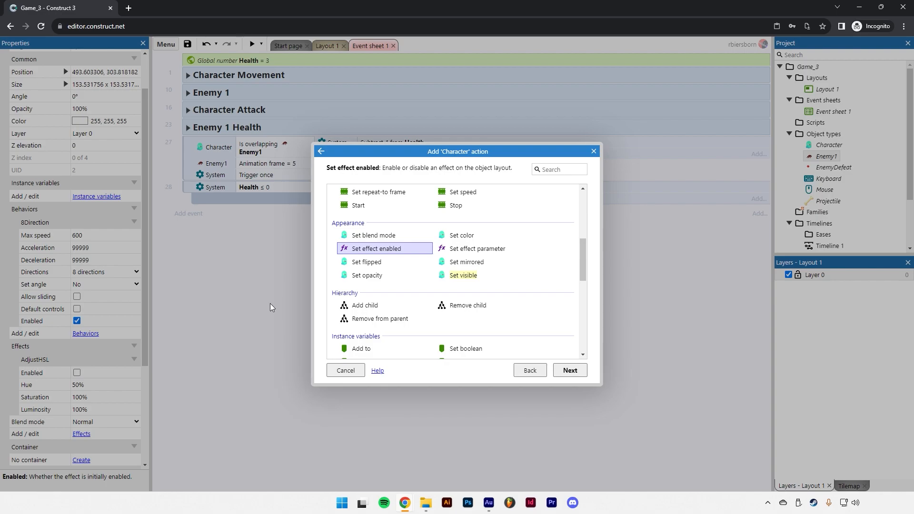
pyautogui.doubleClick(361, 249)
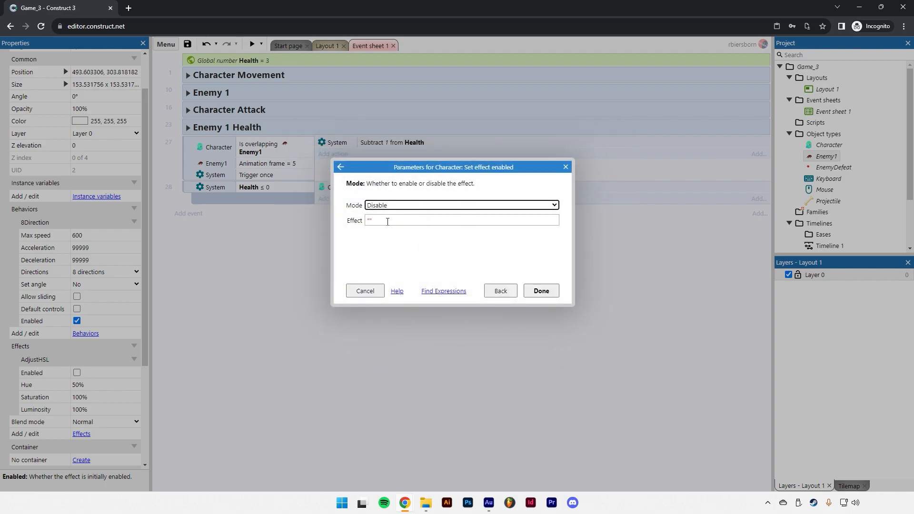
pyautogui.click(384, 207)
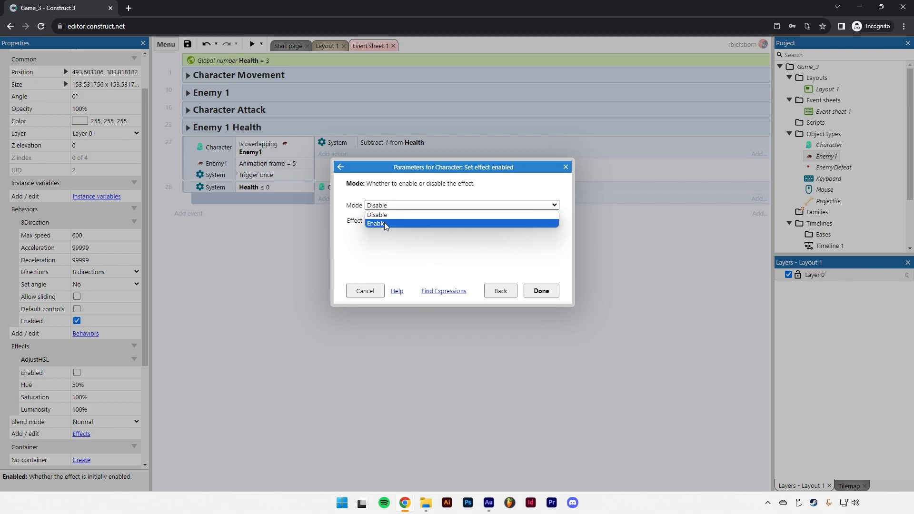
pyautogui.click(385, 223)
pyautogui.click(382, 220)
pyautogui.press('BackSpace')
pyautogui.click(389, 234)
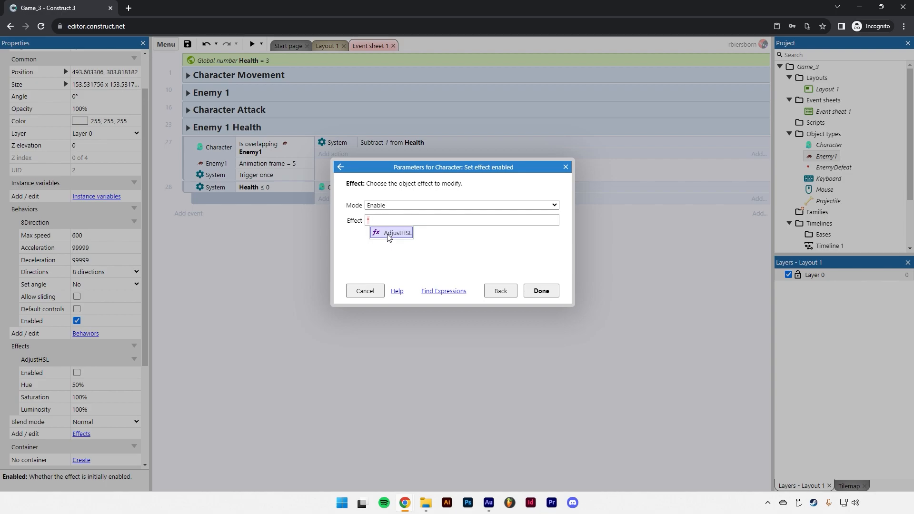
pyautogui.click(389, 234)
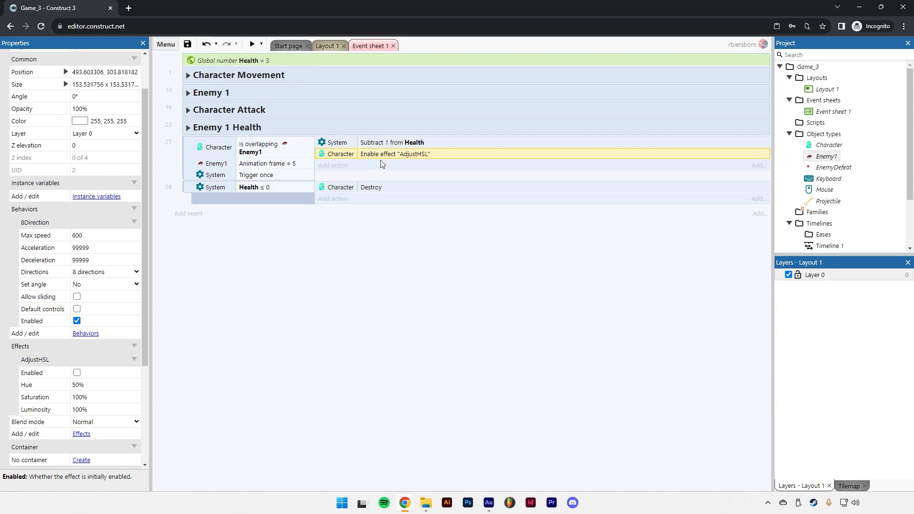
# - Run the preview to test the effect on an Enemy1 hit, move the character down and right, and close the preview
pyautogui.press('F5')
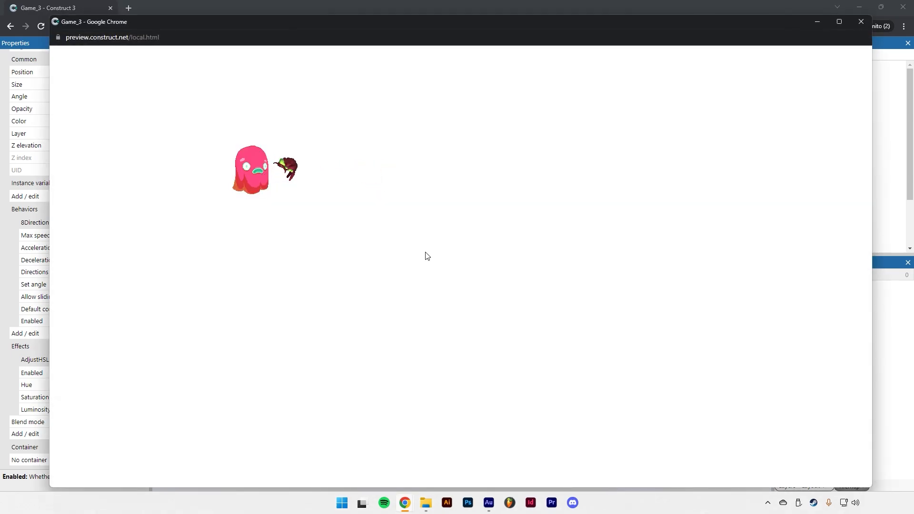
pyautogui.press('Down')
pyautogui.press('Right')
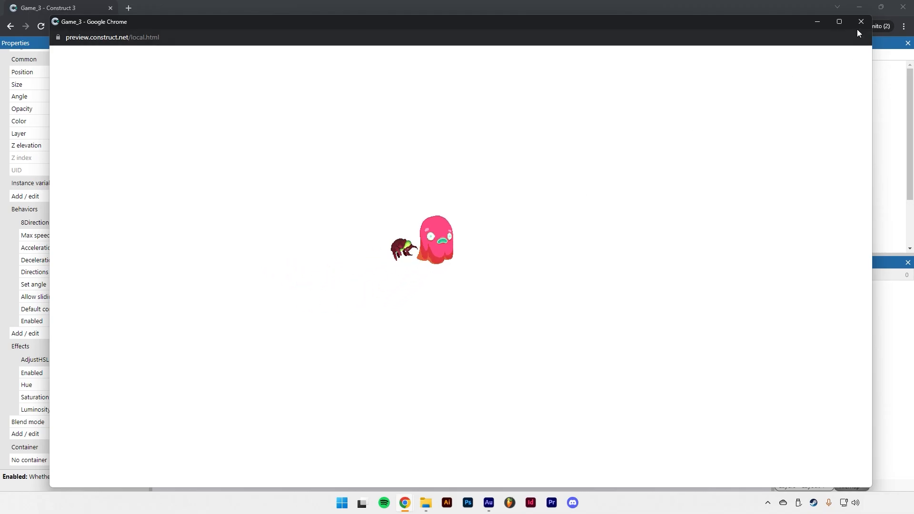
pyautogui.click(860, 21)
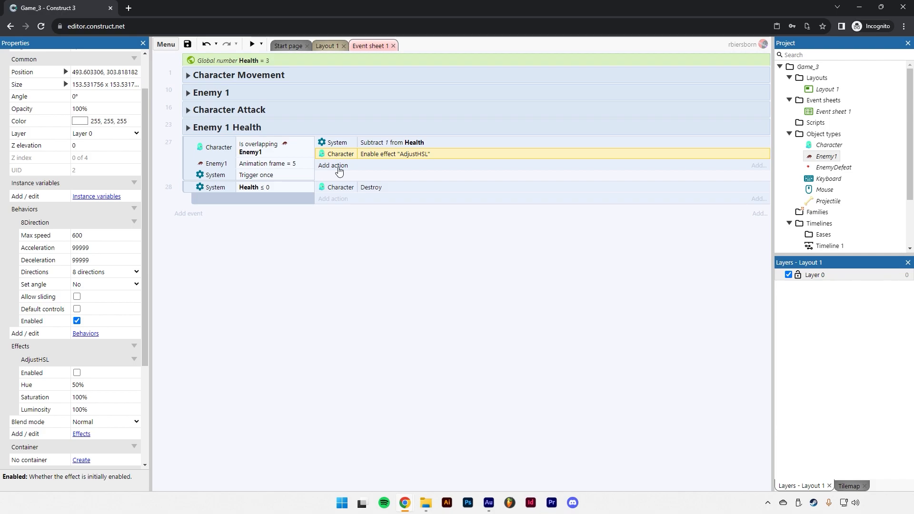
# - Add a System Wait action of 0.2 seconds after the AdjustHSL enable action in the Enemy1 overlap event
pyautogui.click(339, 170)
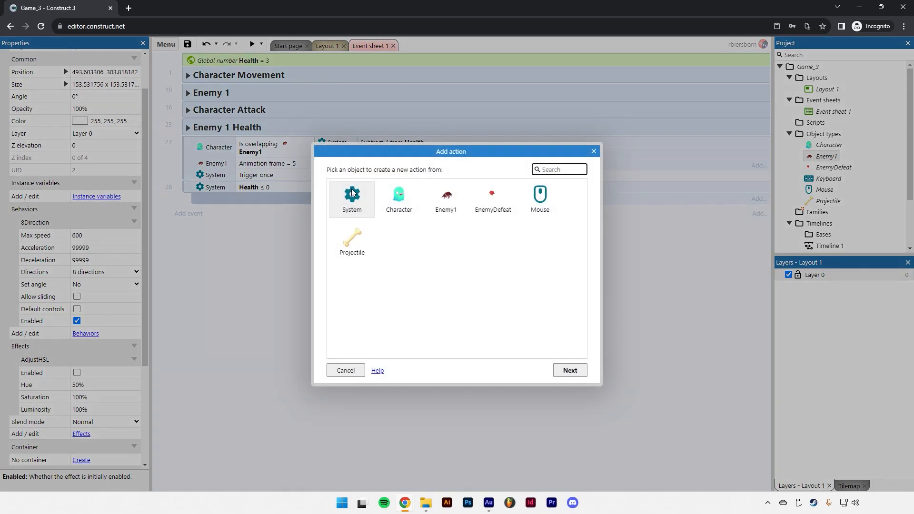
pyautogui.doubleClick(356, 200)
pyautogui.scroll(-5, 423, 259)
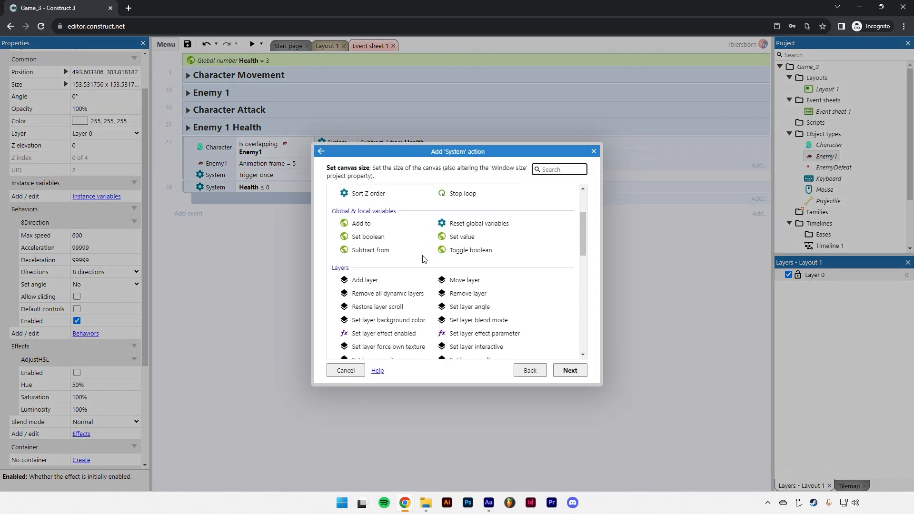
pyautogui.scroll(-3, 424, 259)
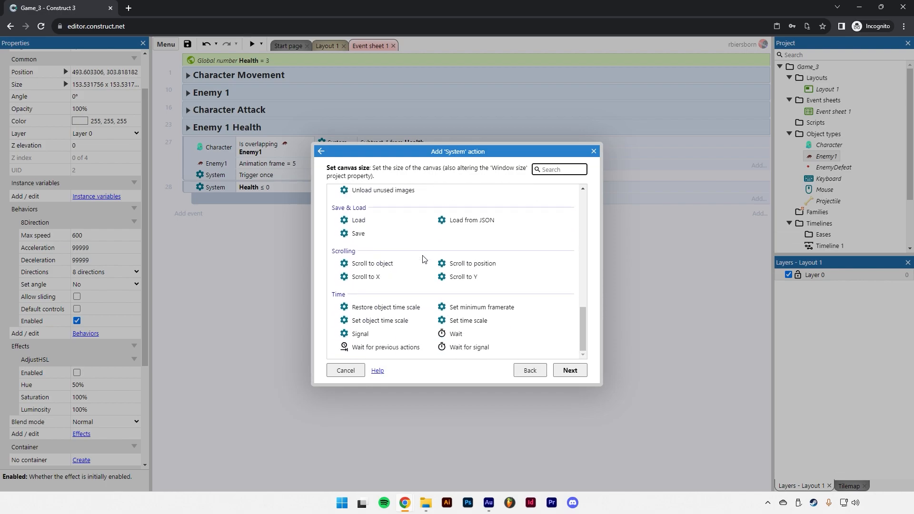
pyautogui.click(454, 335)
pyautogui.doubleClick(454, 335)
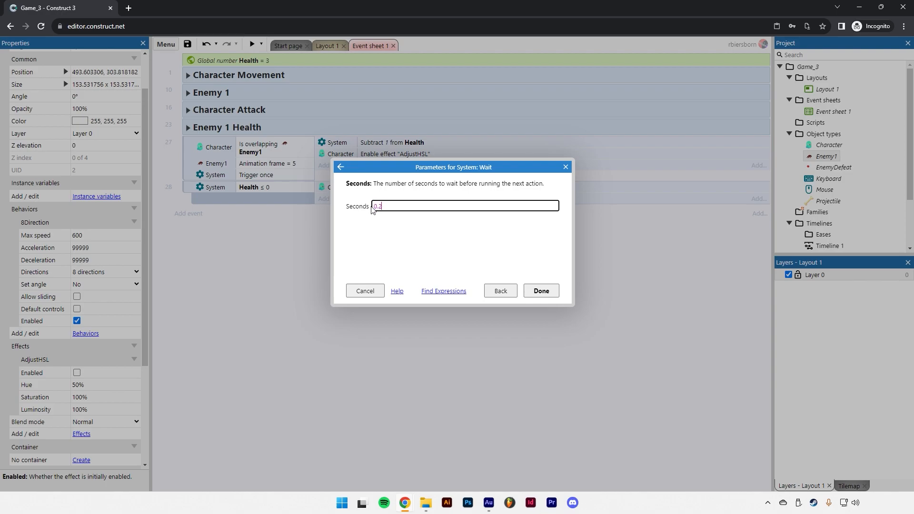
pyautogui.click(537, 289)
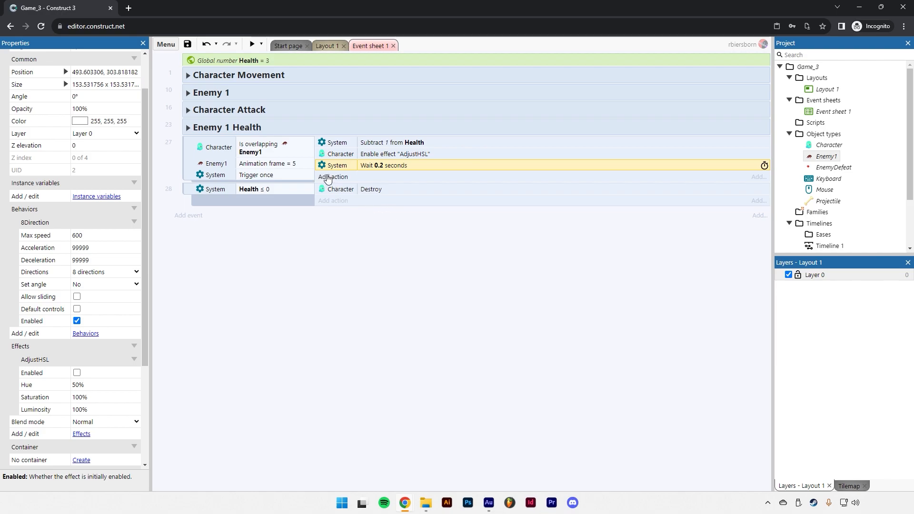
# - Add a Character Set effect enabled action after the Wait, with mode Disable and effect "AdjustHSL"
pyautogui.click(327, 178)
pyautogui.doubleClick(403, 197)
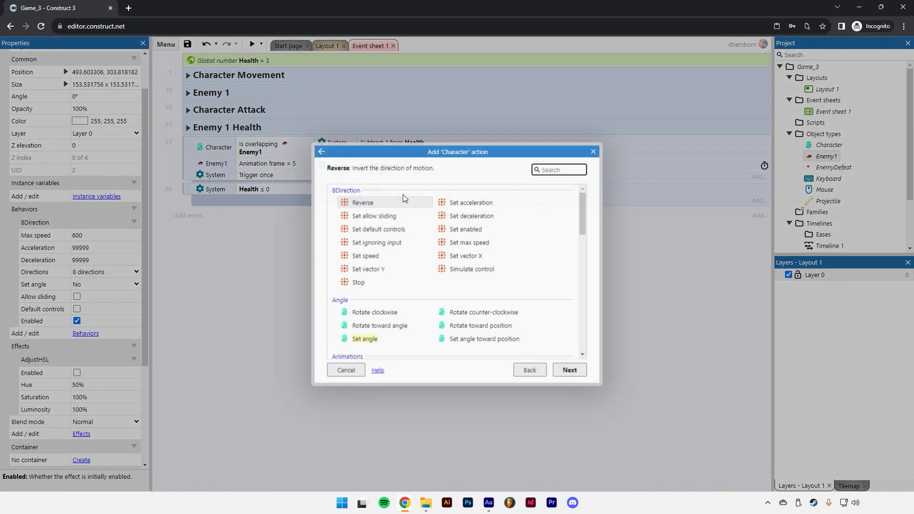
pyautogui.scroll(-5, 376, 252)
pyautogui.click(367, 249)
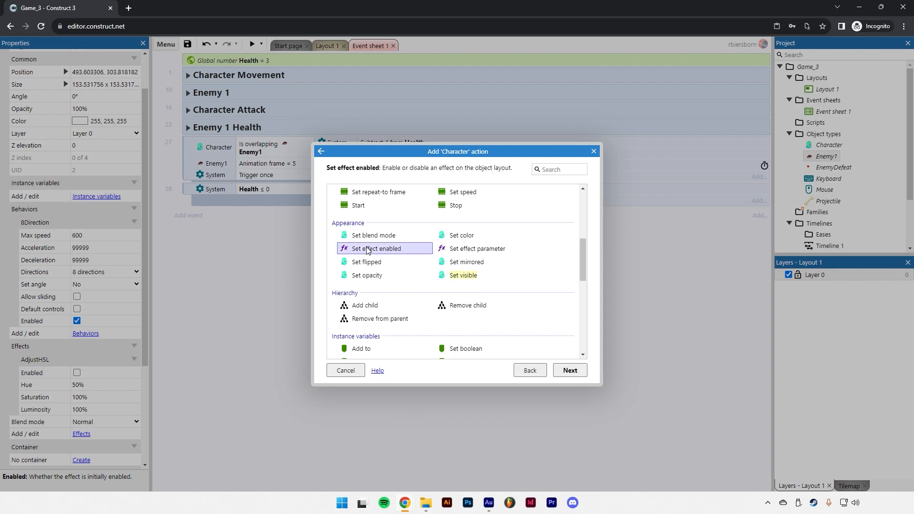
pyautogui.doubleClick(367, 249)
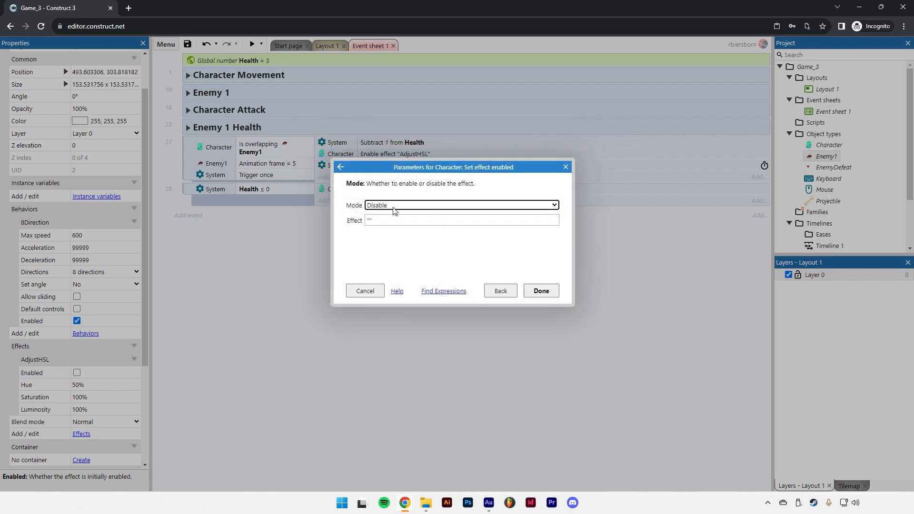
pyautogui.click(385, 222)
pyautogui.click(392, 234)
pyautogui.click(541, 291)
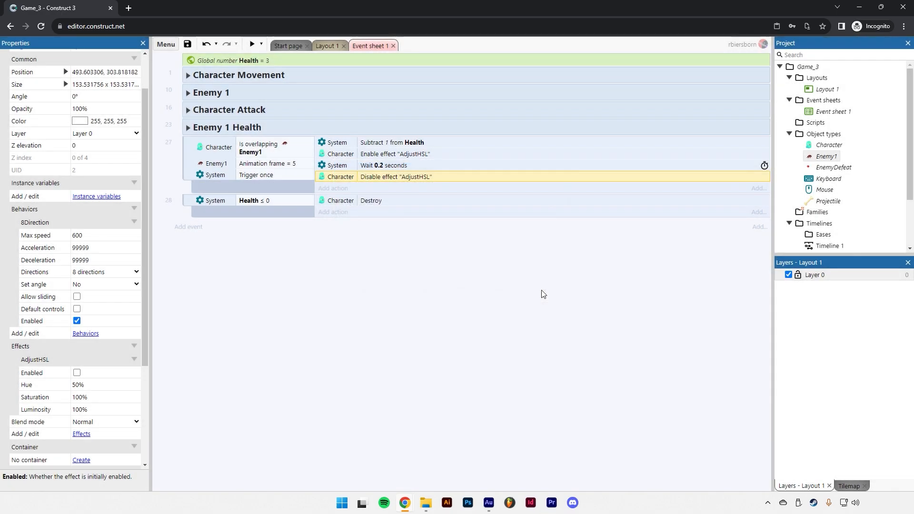
# - Test the timed hit effect in the preview, close it, and set the Wait action to 0.1 seconds
pyautogui.click(251, 44)
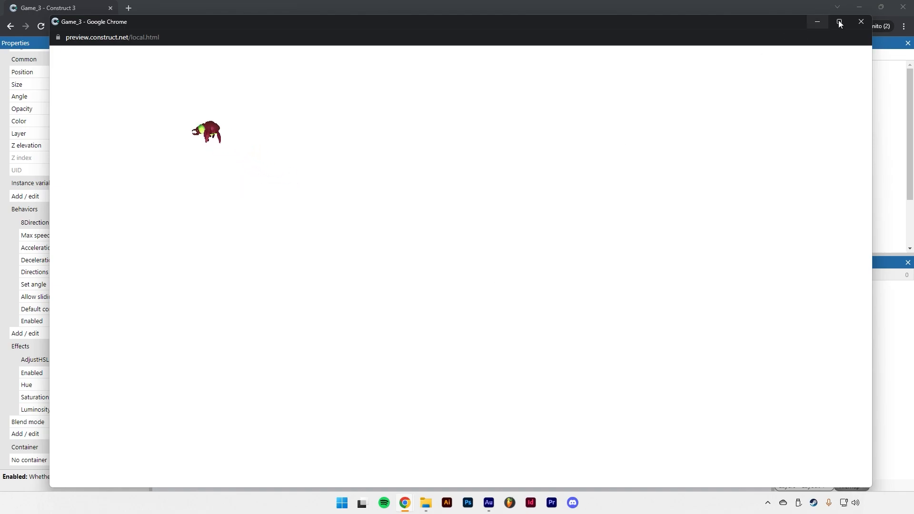
pyautogui.click(861, 21)
pyautogui.click(370, 169)
pyautogui.doubleClick(371, 169)
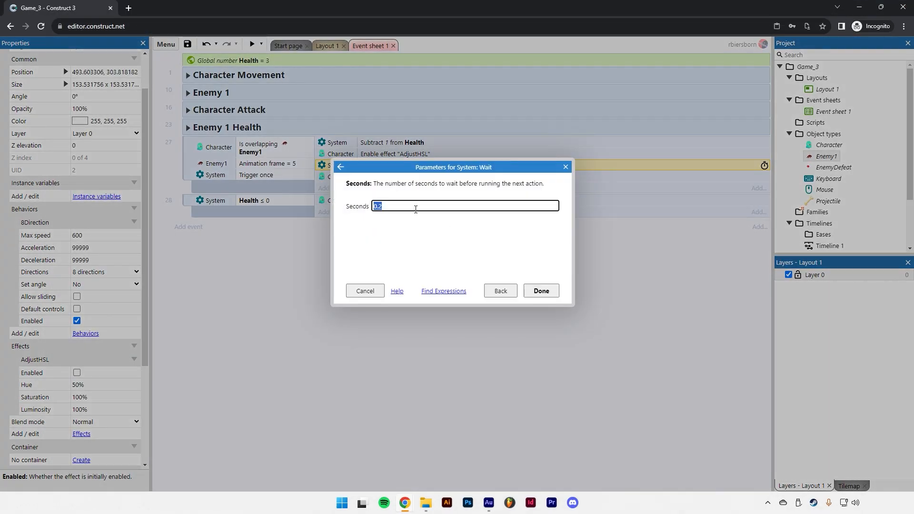
pyautogui.write('1')
pyautogui.press('Return')
# - Run the preview, move the character around near Enemy1 to check the shorter hit flash, and close the preview
pyautogui.click(252, 44)
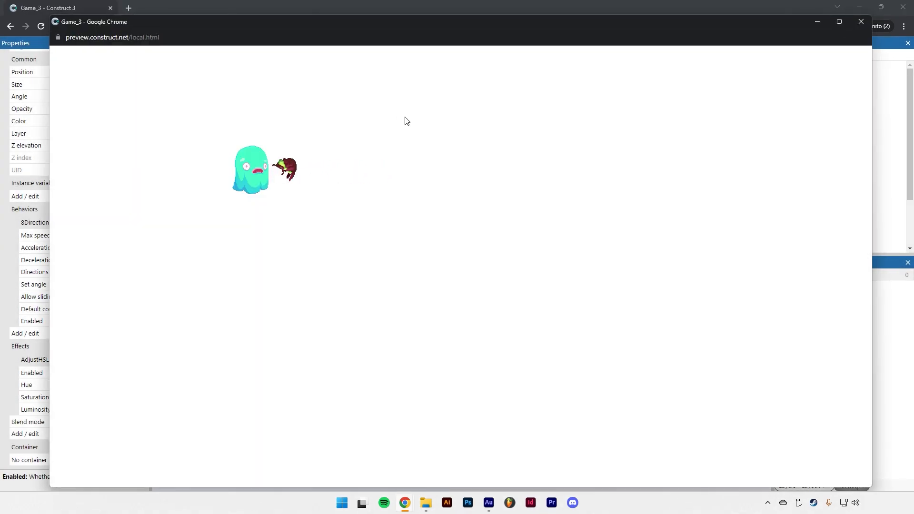
pyautogui.press('Down')
pyautogui.press('Right')
pyautogui.press('Up')
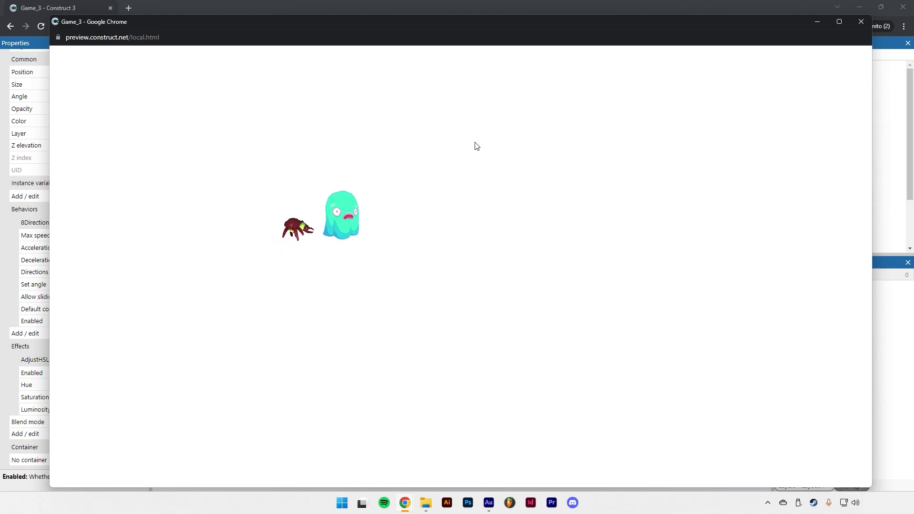
pyautogui.press('Right')
pyautogui.press('Up')
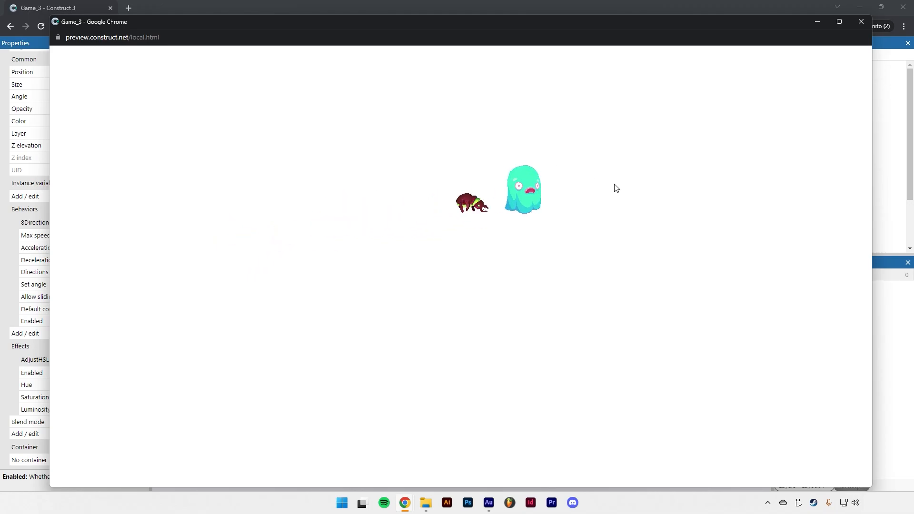
pyautogui.click(861, 21)
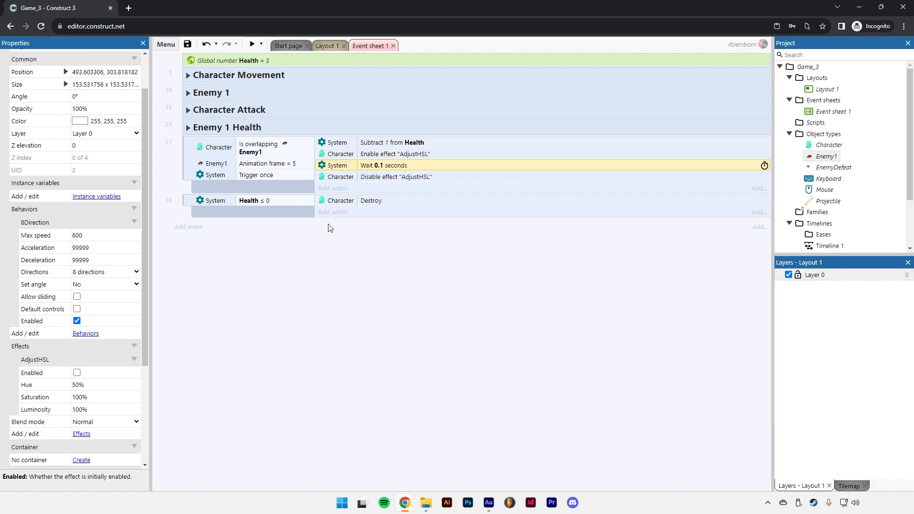
# - In Layout 1, move the Character sprite slightly down and to the left, to about 475, 330
pyautogui.click(275, 210)
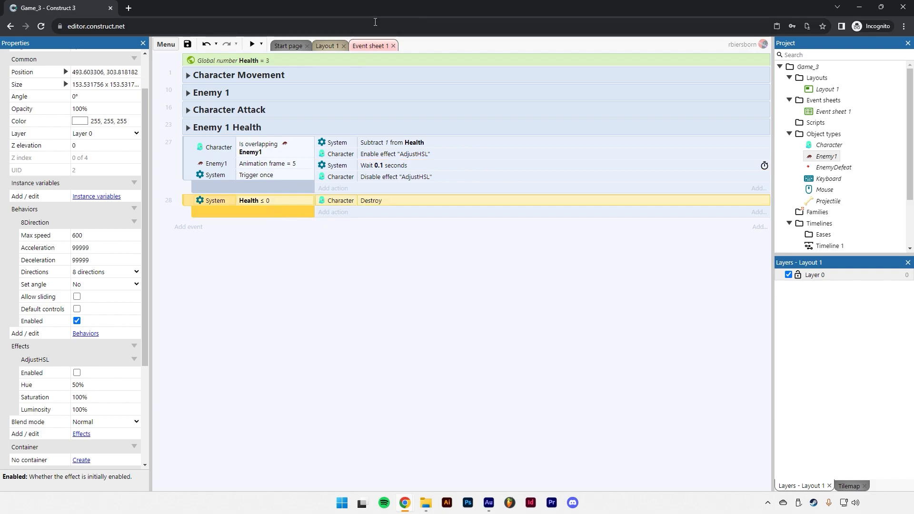
pyautogui.click(327, 46)
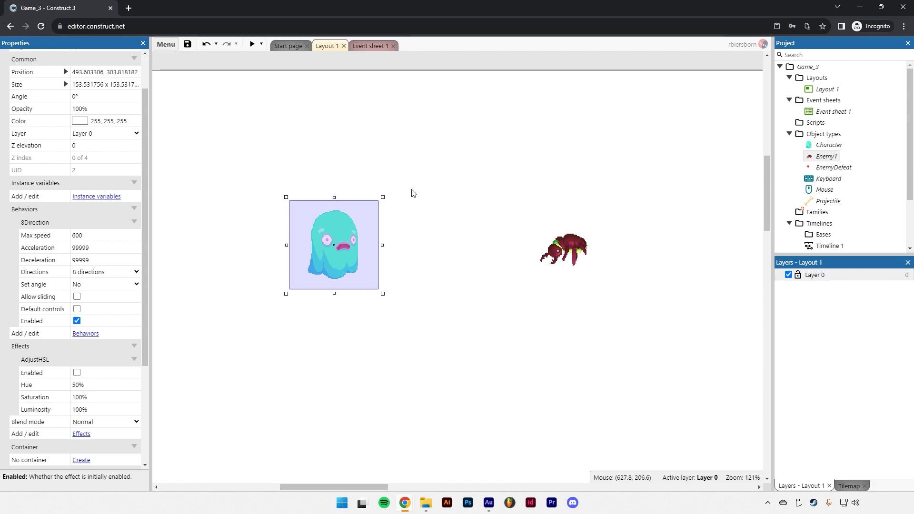
pyautogui.moveTo(348, 224); pyautogui.dragTo(337, 239)
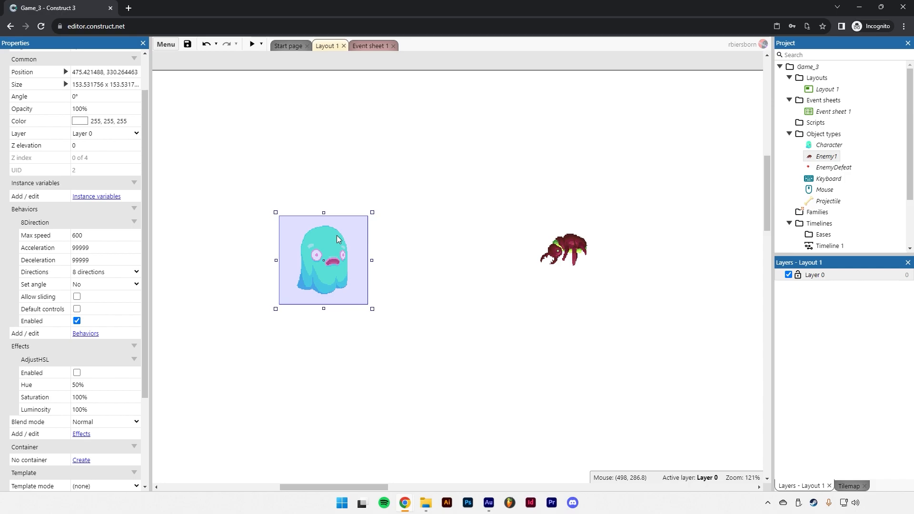
# - Insert a new Sprite object named "CharacterDefeat" in Layout 1, placing it above the Character
pyautogui.rightClick(360, 145)
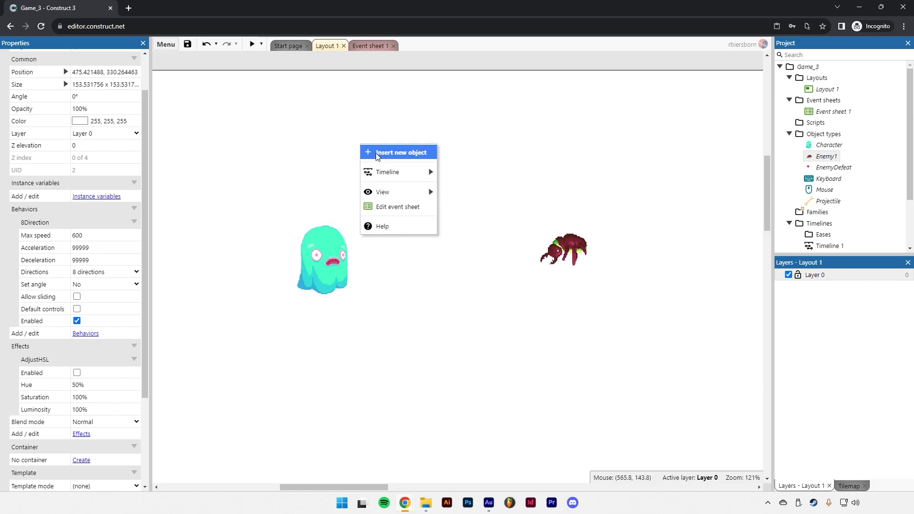
pyautogui.click(375, 151)
pyautogui.scroll(-4, 432, 252)
pyautogui.click(493, 195)
pyautogui.click(397, 341)
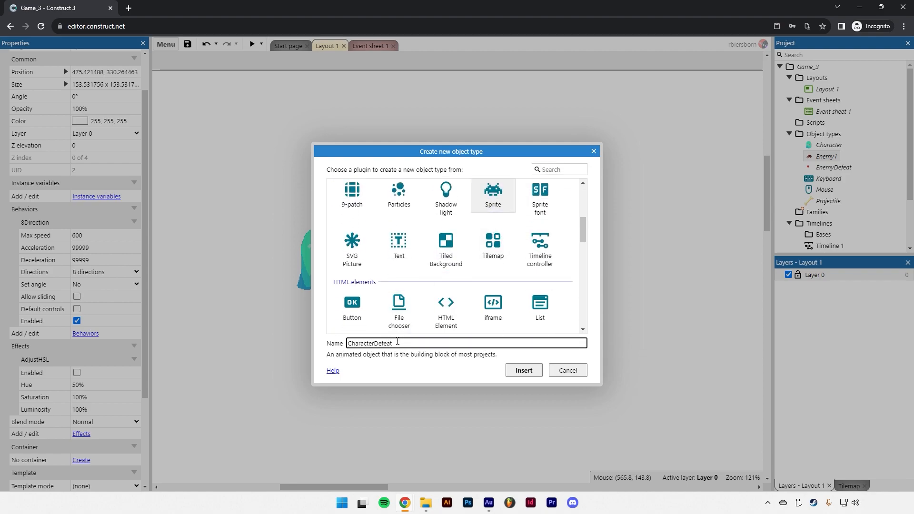
pyautogui.click(522, 369)
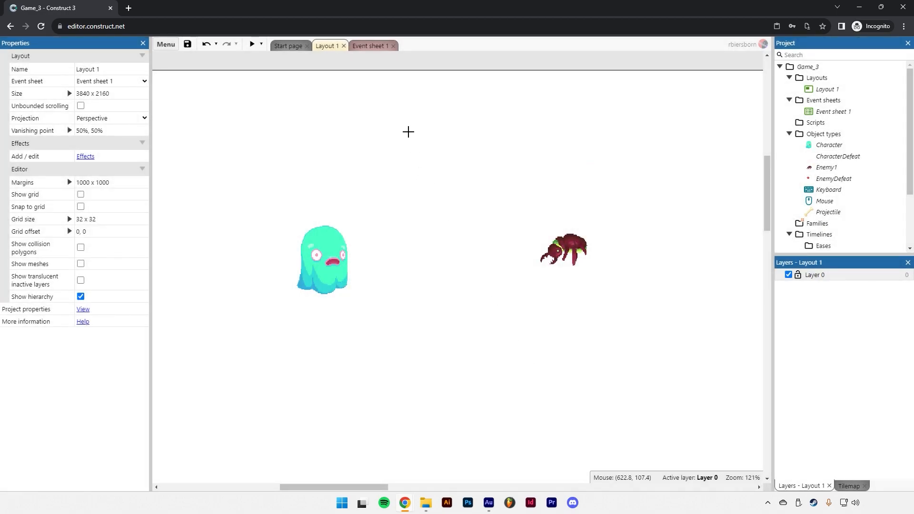
pyautogui.click(408, 131)
# - Import the "ghost eat game explode v3" file from the game assets folder as CharacterDefeat's animation frames
pyautogui.click(181, 70)
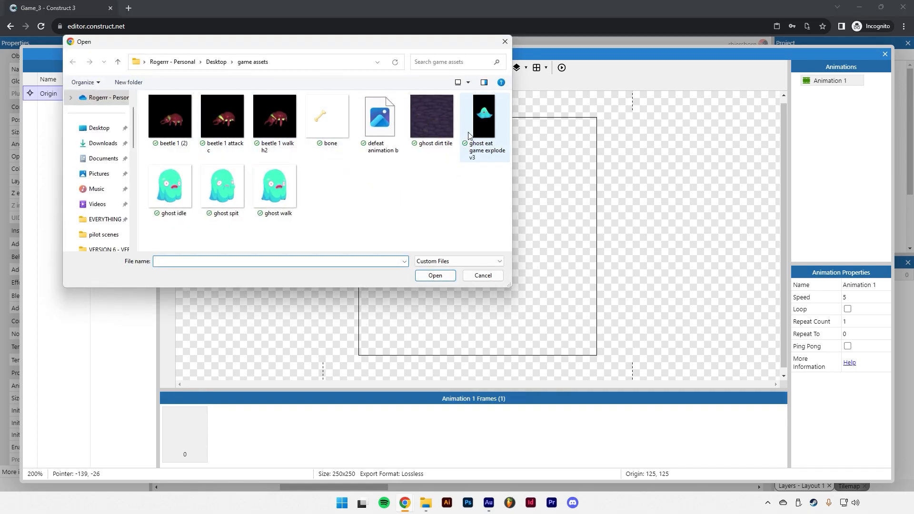
pyautogui.click(480, 122)
pyautogui.doubleClick(482, 122)
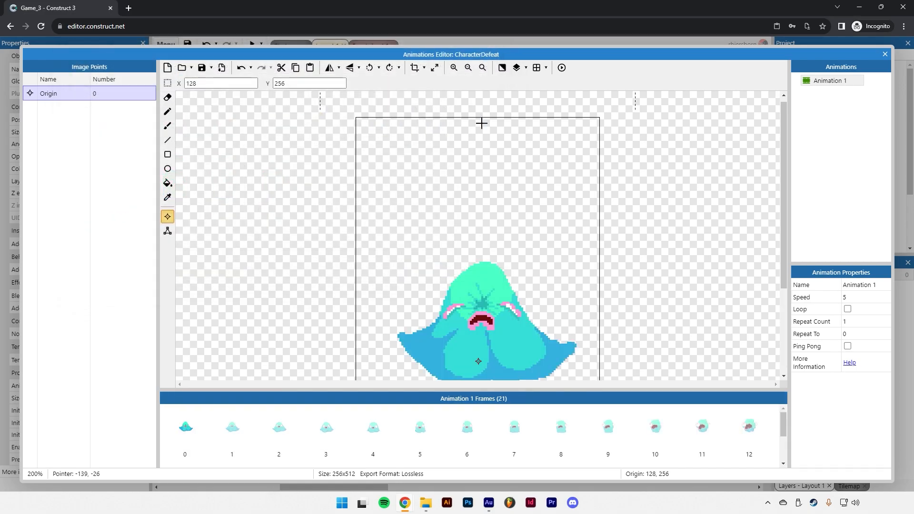
# - Set CharacterDefeat's origin to 133, 200 and its animation speed to 10, and close the Animations Editor
pyautogui.scroll(-3, 512, 212)
pyautogui.scroll(3, 512, 213)
pyautogui.click(483, 308)
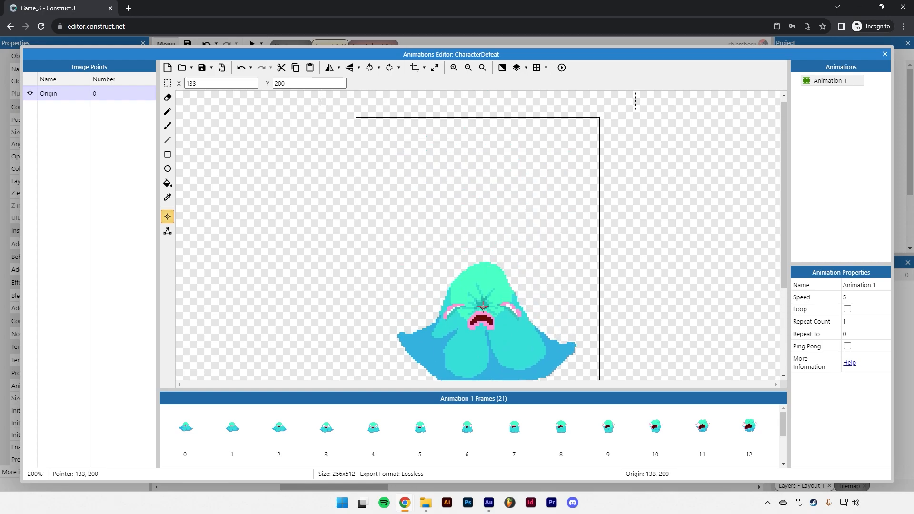
pyautogui.click(859, 296)
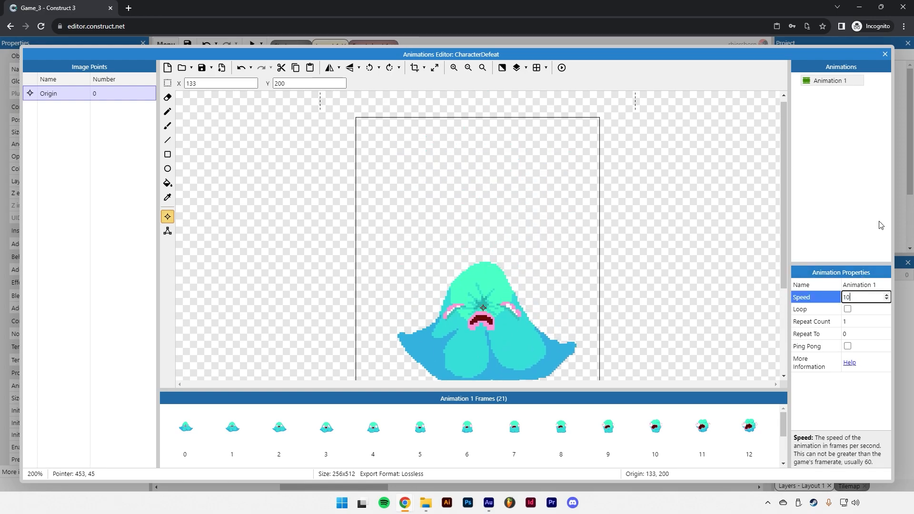
pyautogui.click(885, 54)
# - Resize CharacterDefeat to about 219 x 438 to match the Character, and move it outside the layout to about 350, -514
pyautogui.moveTo(419, 140); pyautogui.dragTo(353, 254)
pyautogui.moveTo(417, 430); pyautogui.dragTo(391, 383)
pyautogui.moveTo(359, 255); pyautogui.dragTo(339, 105)
pyautogui.keyDown('ctrl'); pyautogui.scroll(-3, 494, 214); pyautogui.keyUp('ctrl')
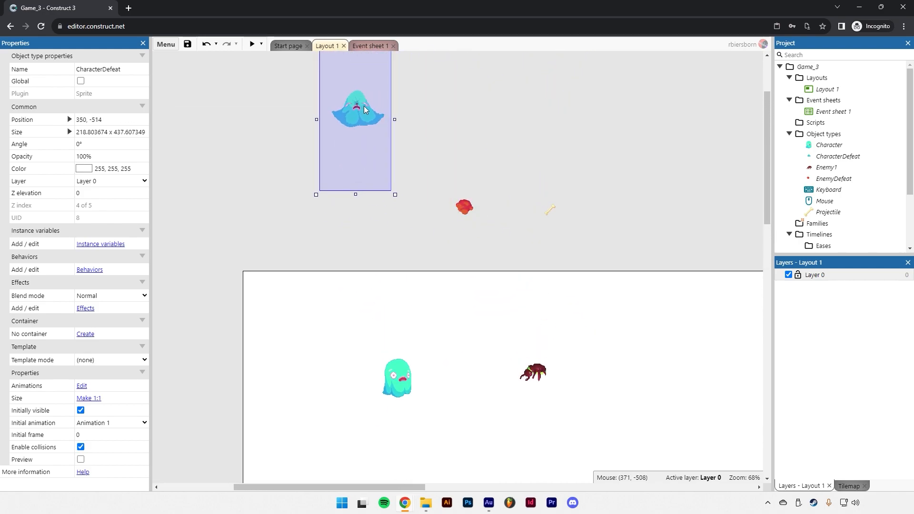
pyautogui.scroll(-5, 461, 257)
pyautogui.keyDown('ctrl'); pyautogui.scroll(3, 448, 213); pyautogui.keyUp('ctrl')
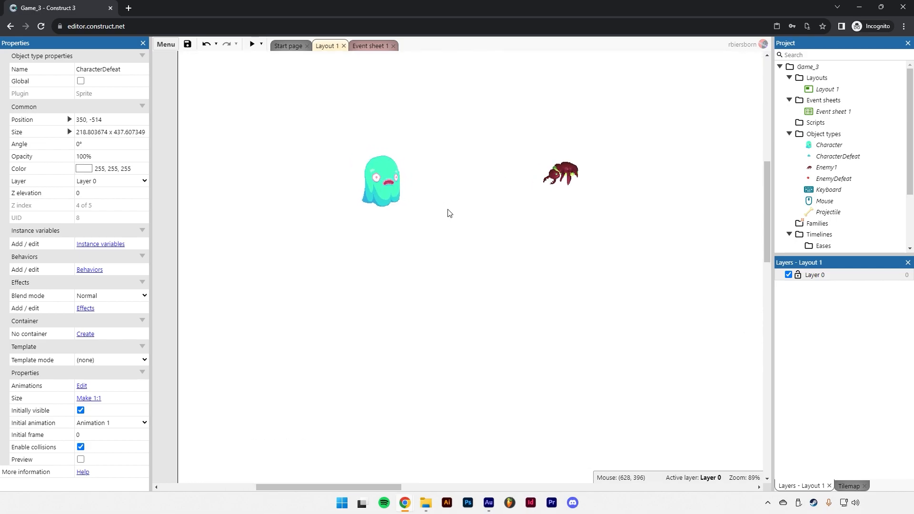
# - In the Health ≤ 0 event of Event sheet 1, add a Character action spawning CharacterDefeat on layer 0, and place it before Destroy
pyautogui.click(361, 46)
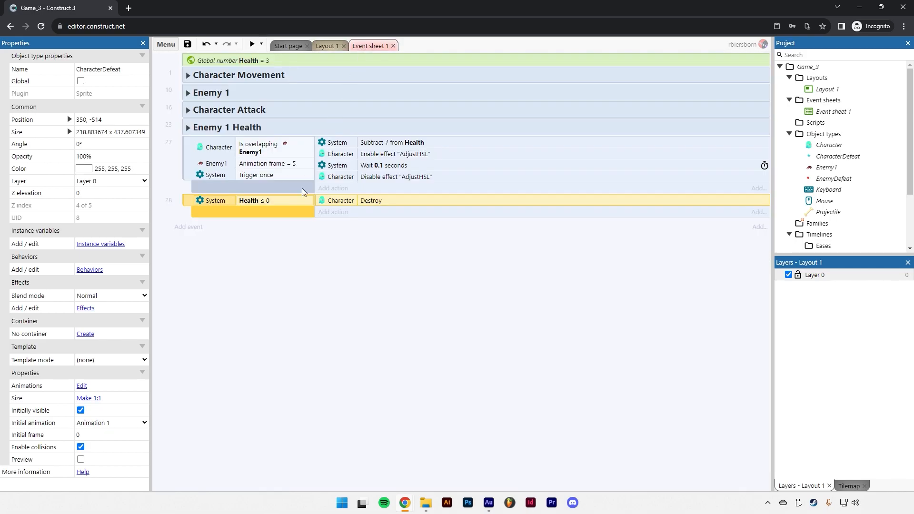
pyautogui.click(332, 213)
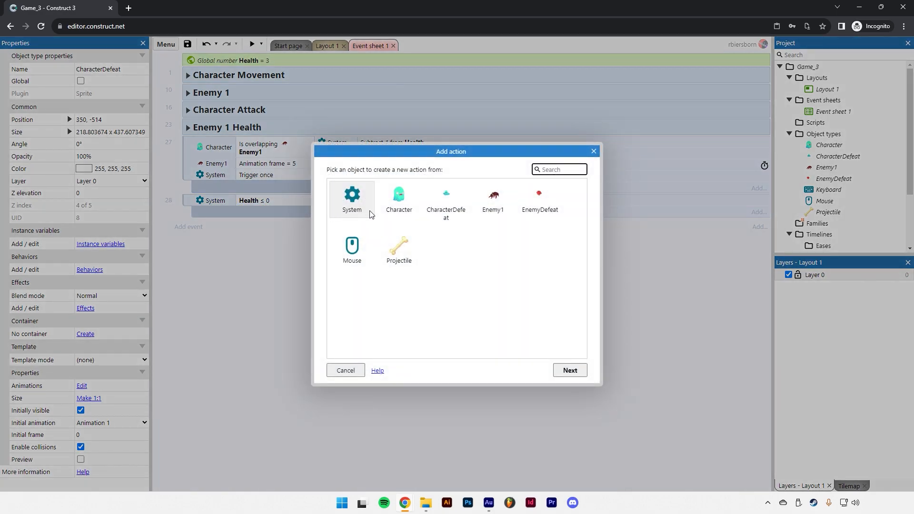
pyautogui.click(403, 205)
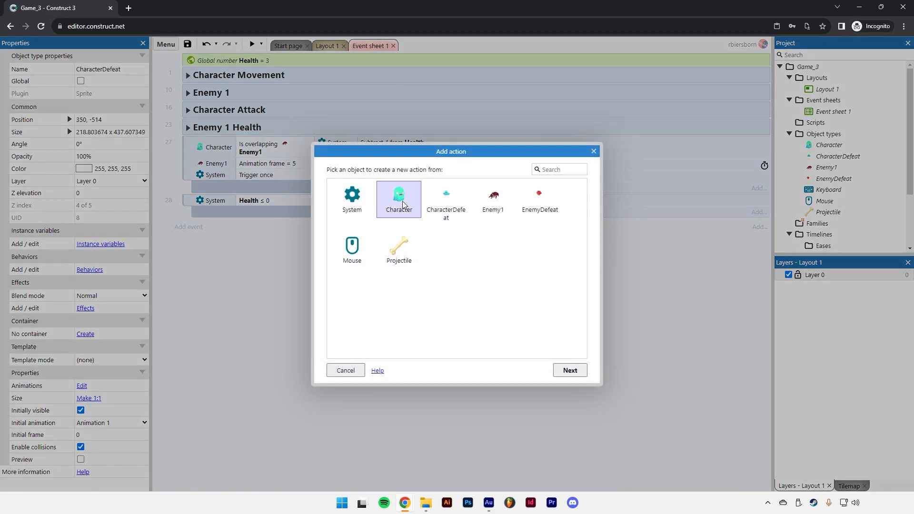
pyautogui.click(447, 206)
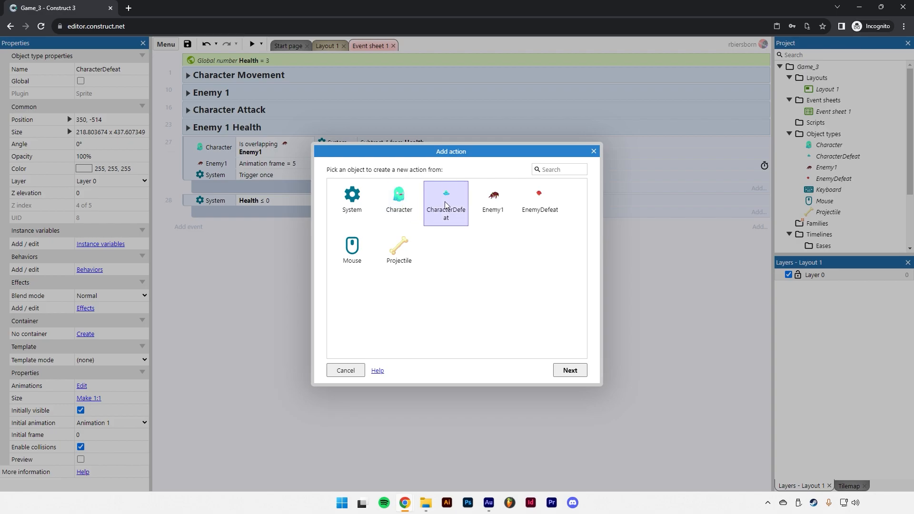
pyautogui.doubleClick(398, 199)
pyautogui.scroll(-5, 379, 257)
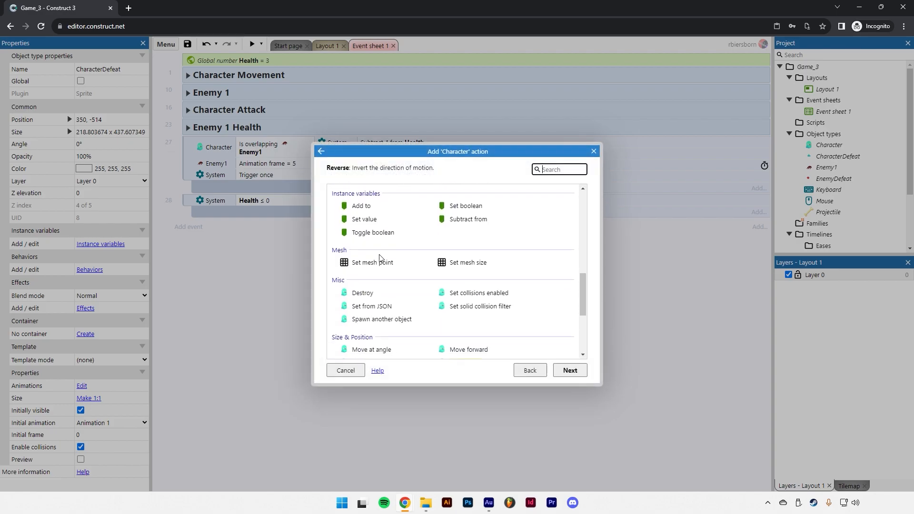
pyautogui.doubleClick(383, 319)
pyautogui.click(439, 213)
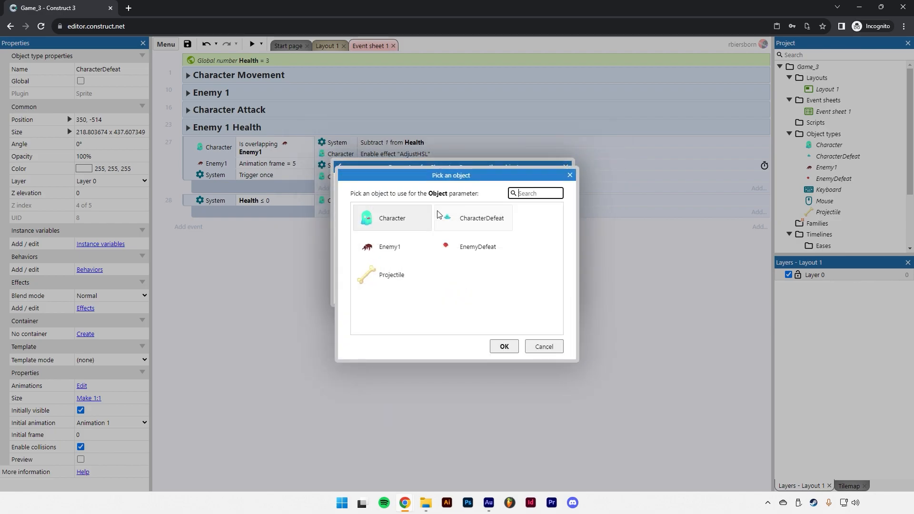
pyautogui.doubleClick(450, 220)
pyautogui.click(544, 294)
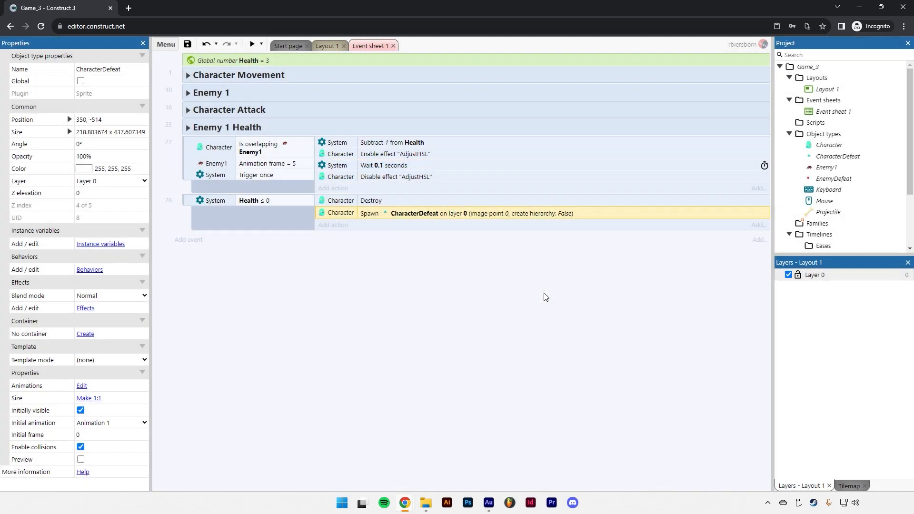
pyautogui.moveTo(374, 215); pyautogui.dragTo(370, 208)
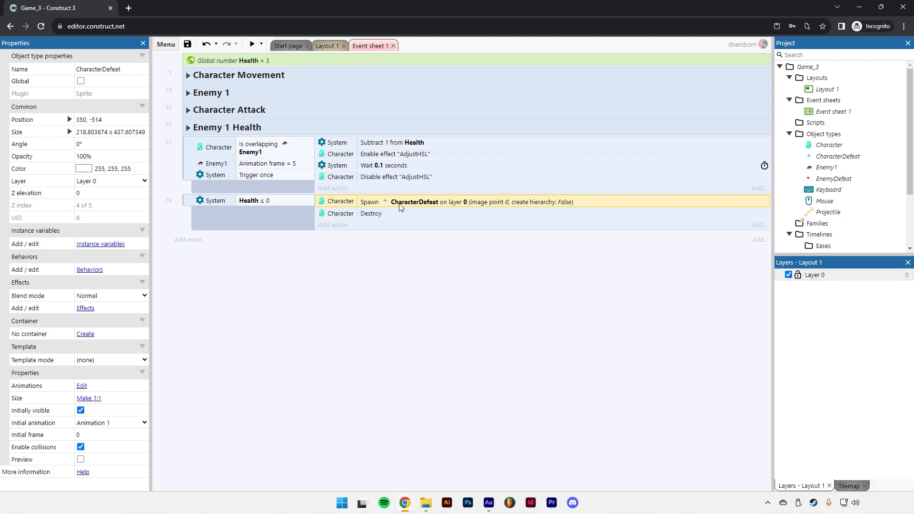
# - Preview the game to check the character's defeat animation when Enemy1 attacks, and close the preview
pyautogui.click(252, 44)
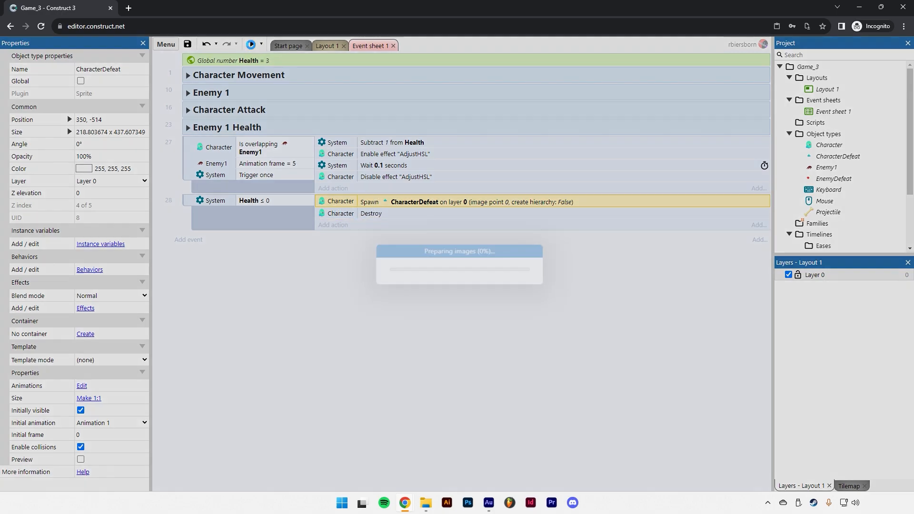
pyautogui.press('Right')
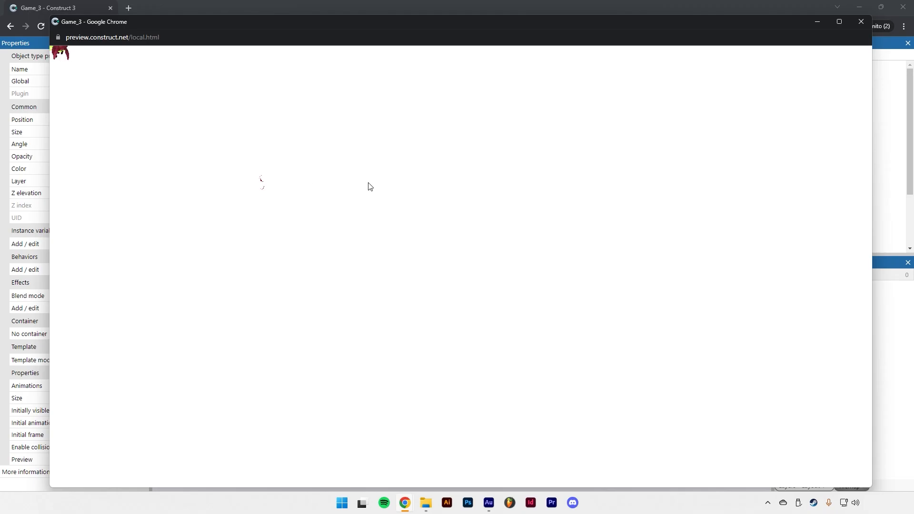
pyautogui.click(860, 22)
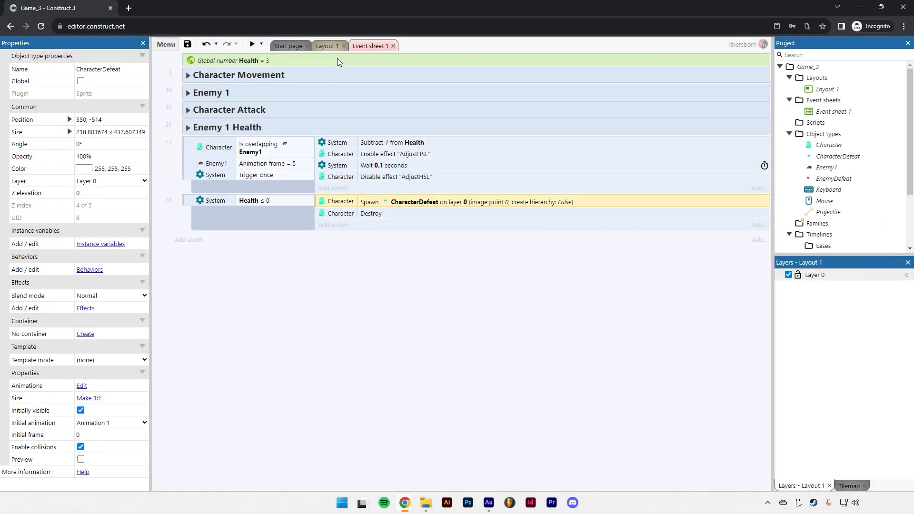
# - Set the CharacterDefeat animation's speed to 15 in Layout 1 and preview the game to check the defeat animation
pyautogui.click(327, 45)
pyautogui.click(370, 168)
pyautogui.doubleClick(371, 167)
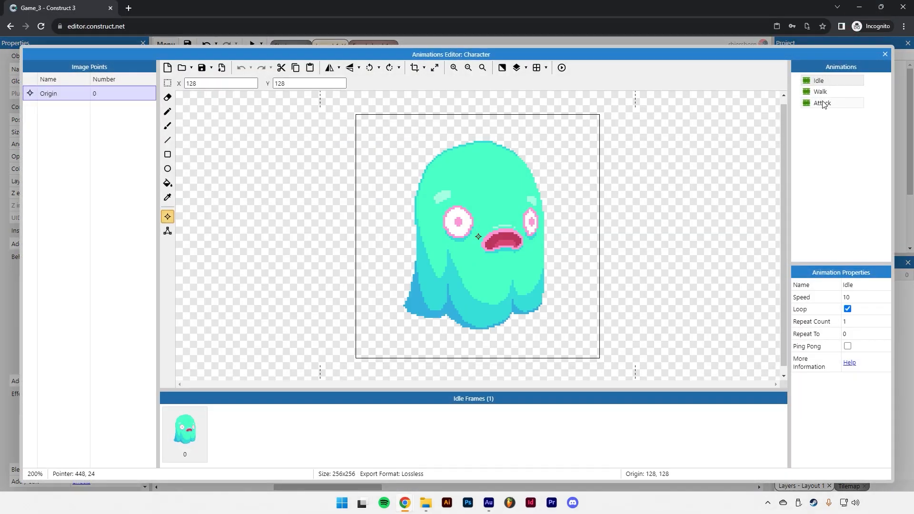
pyautogui.click(884, 55)
pyautogui.scroll(3, 430, 181)
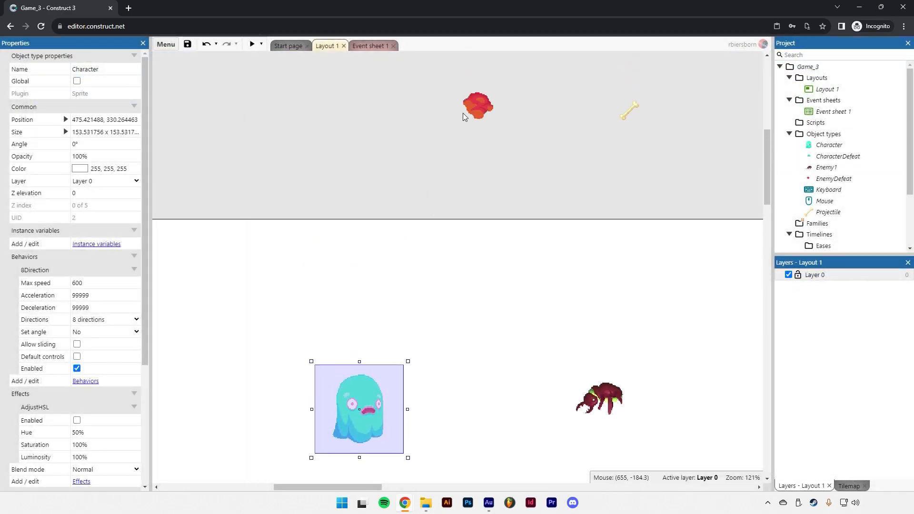
pyautogui.click(465, 112)
pyautogui.click(371, 122)
pyautogui.keyDown('ctrl'); pyautogui.scroll(-6, 371, 123); pyautogui.keyUp('ctrl')
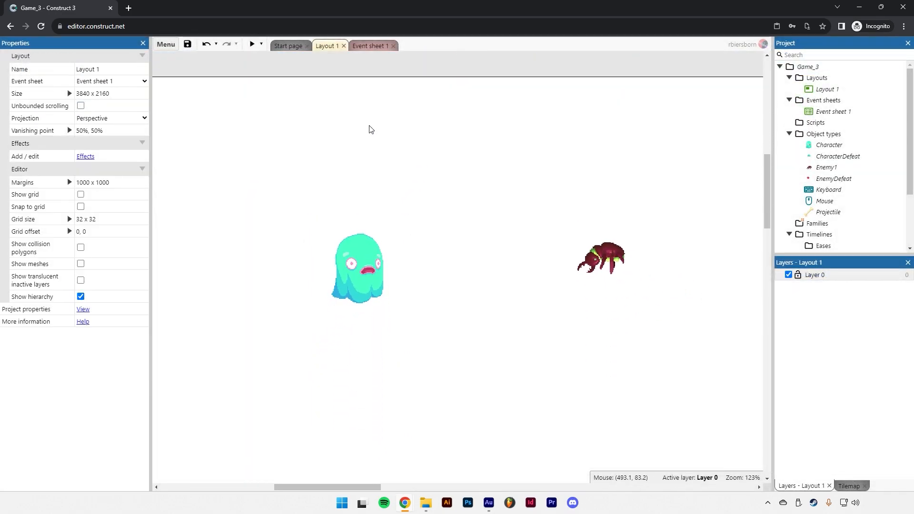
pyautogui.doubleClick(324, 205)
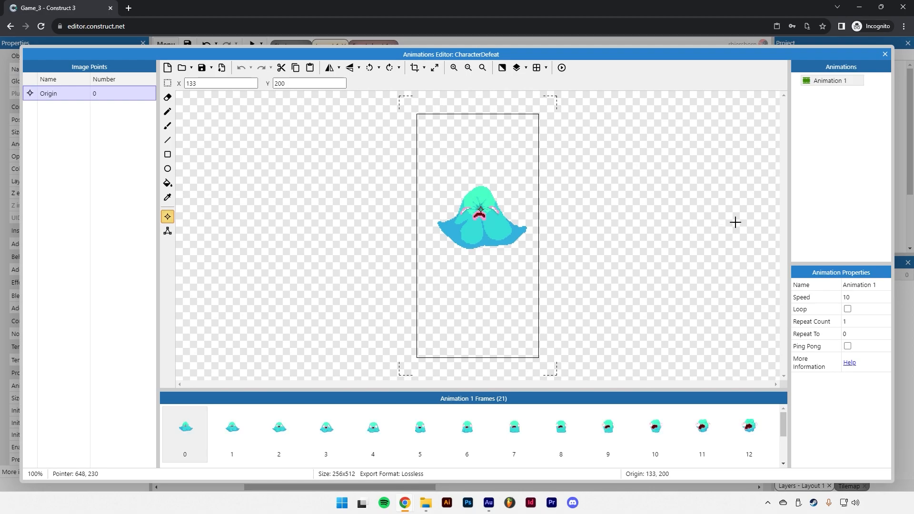
pyautogui.click(859, 298)
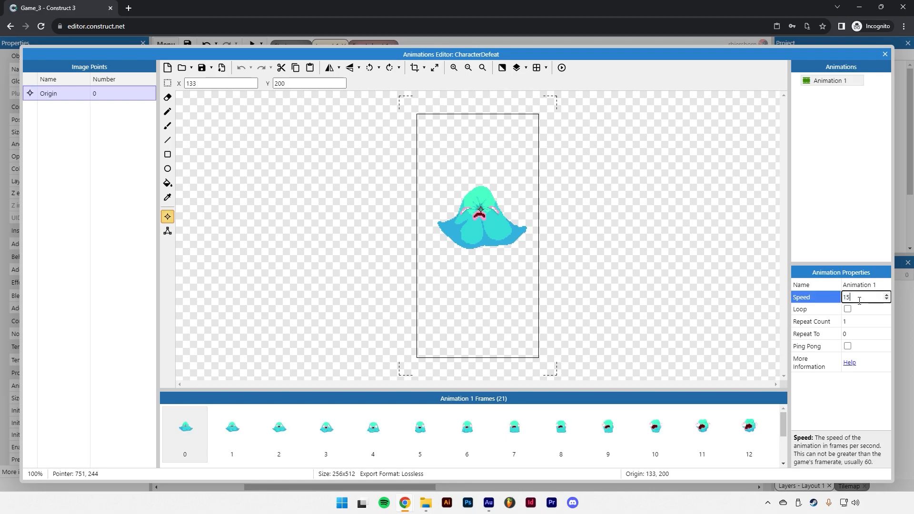
pyautogui.click(884, 55)
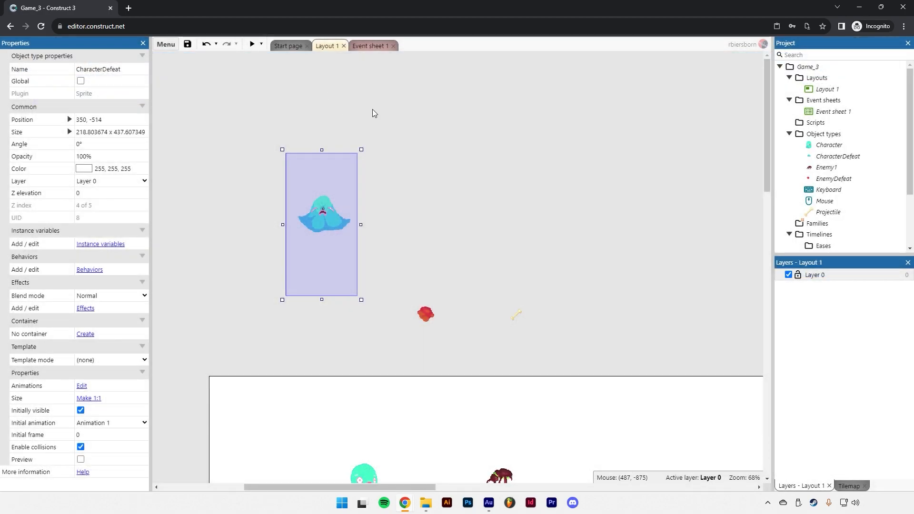
pyautogui.press('F5')
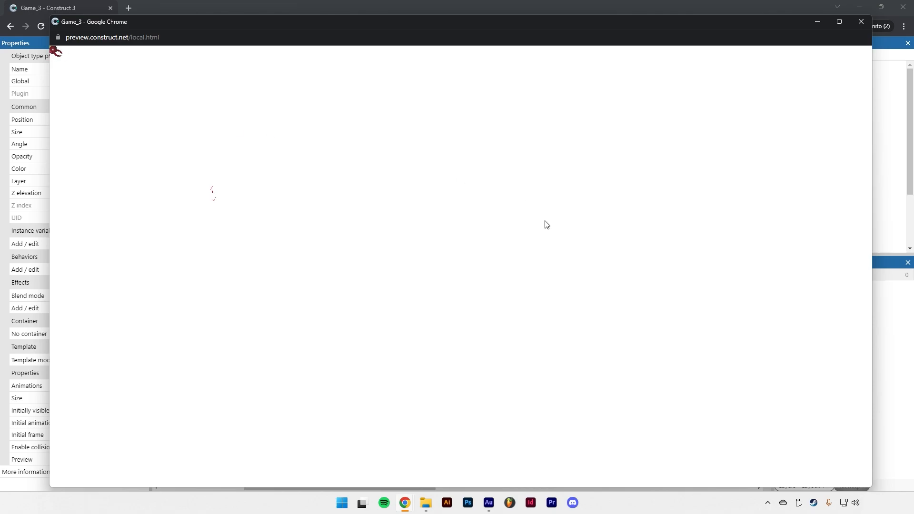
pyautogui.click(861, 21)
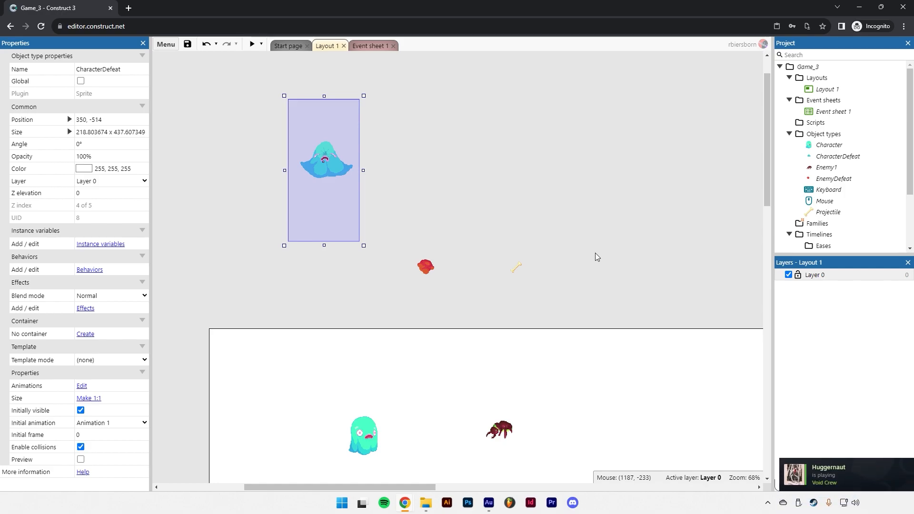
# - Add a Keyboard "On key pressed" event for the R key at the end of Event sheet 1
pyautogui.click(370, 47)
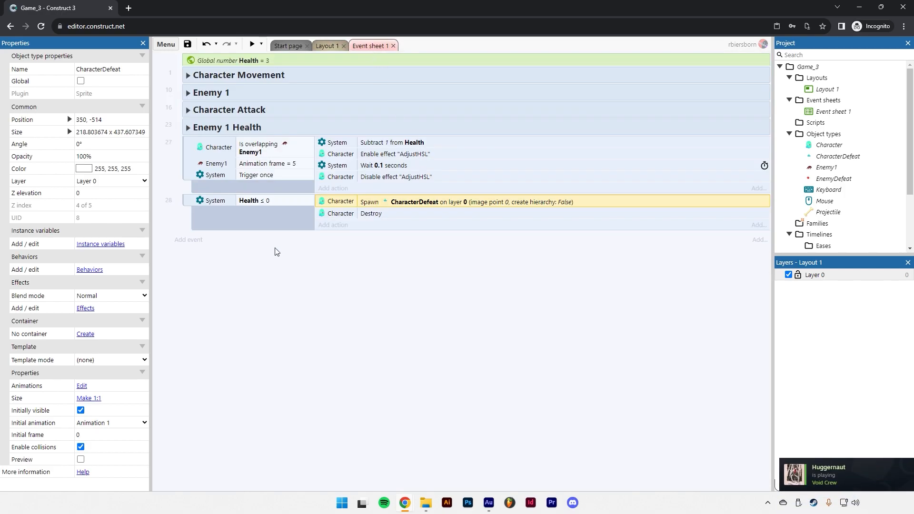
pyautogui.click(190, 239)
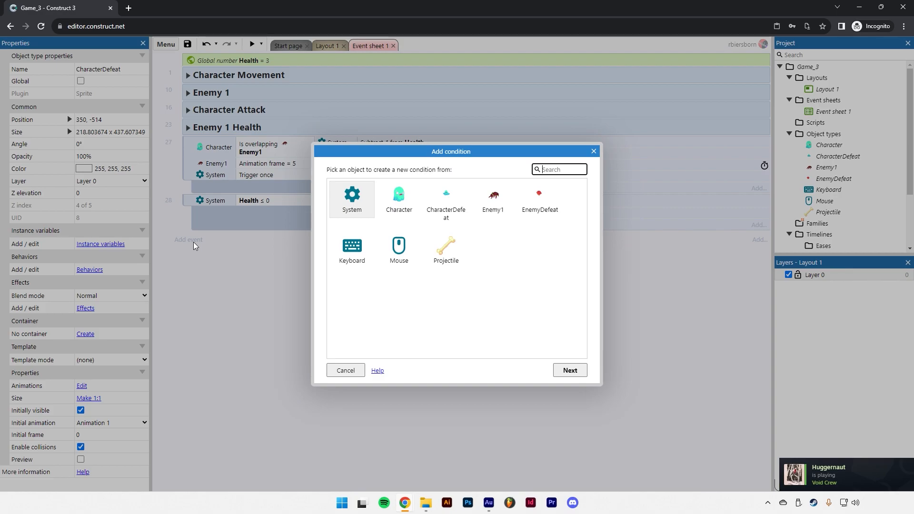
pyautogui.doubleClick(355, 256)
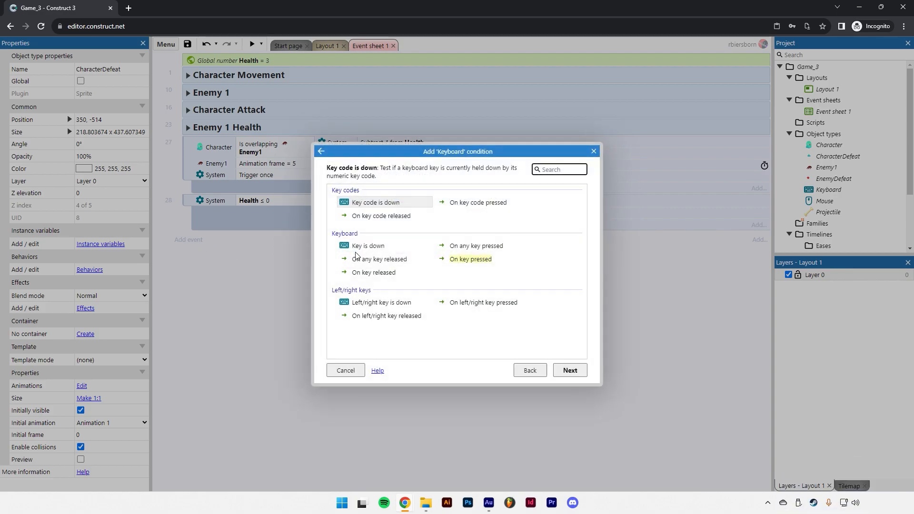
pyautogui.doubleClick(457, 260)
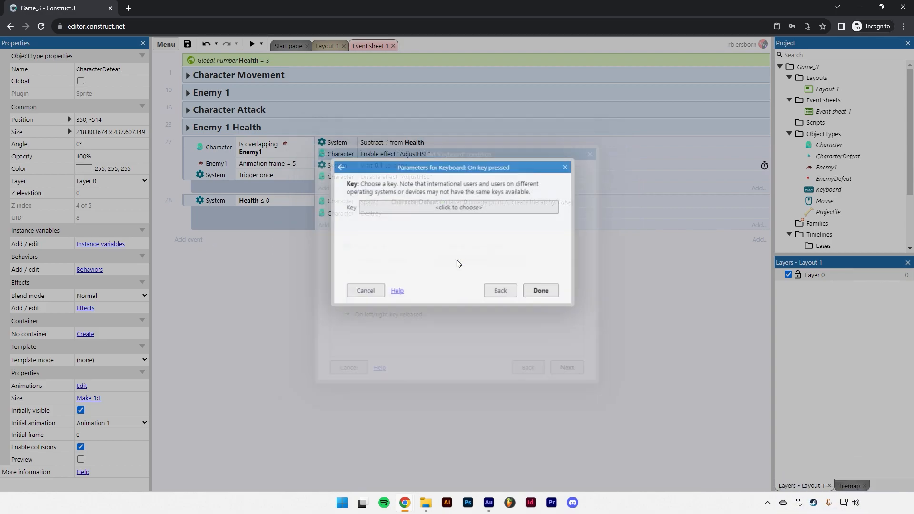
pyautogui.click(451, 208)
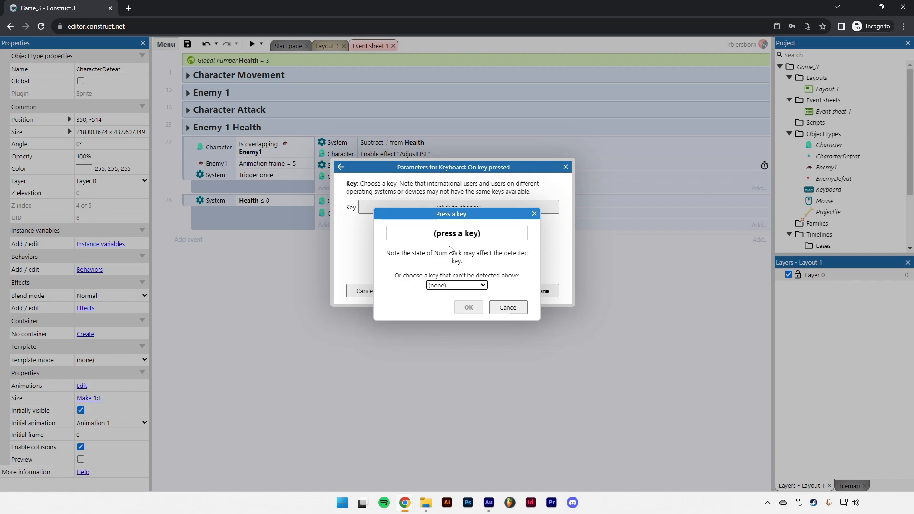
pyautogui.press('r')
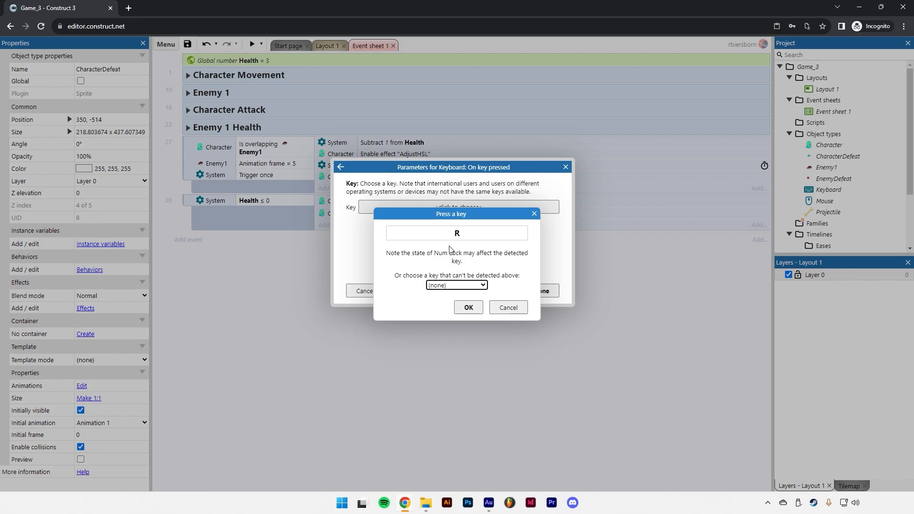
pyautogui.click(468, 308)
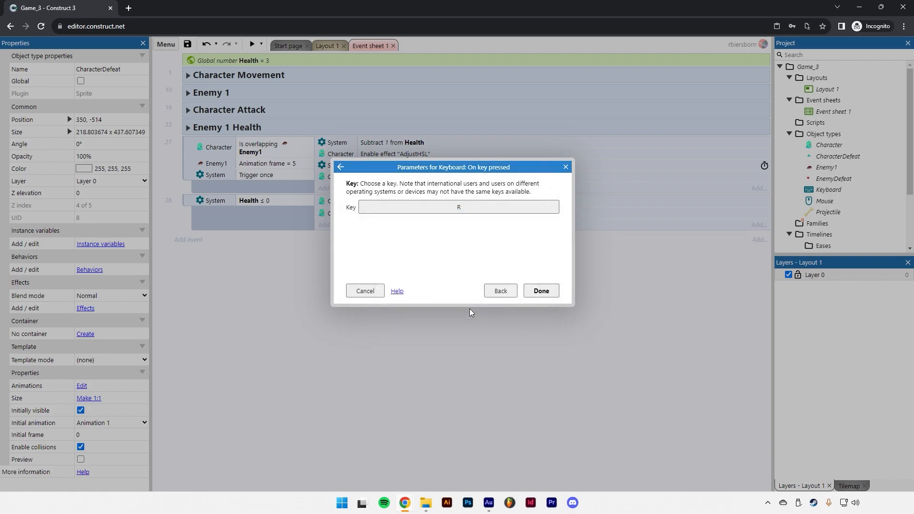
pyautogui.click(534, 295)
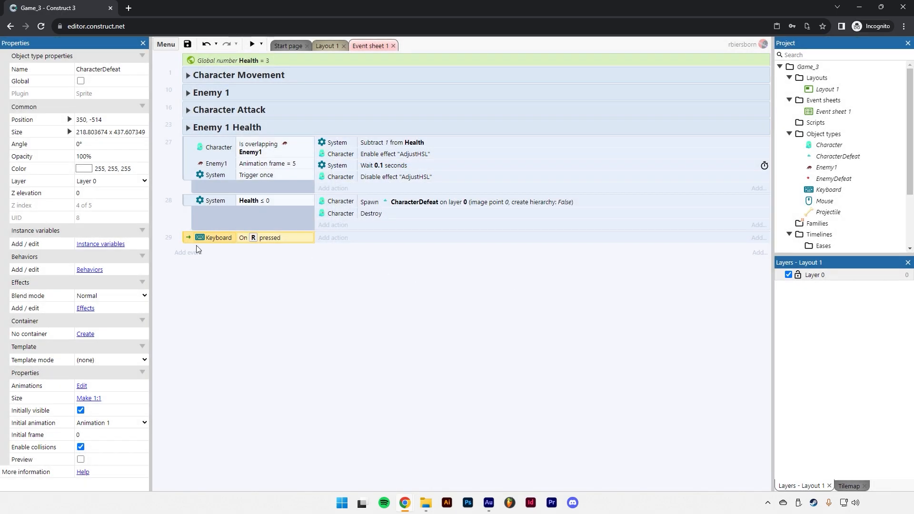
# - Give the On R pressed event a System Restart layout action and preview the game to test restarting
pyautogui.click(340, 240)
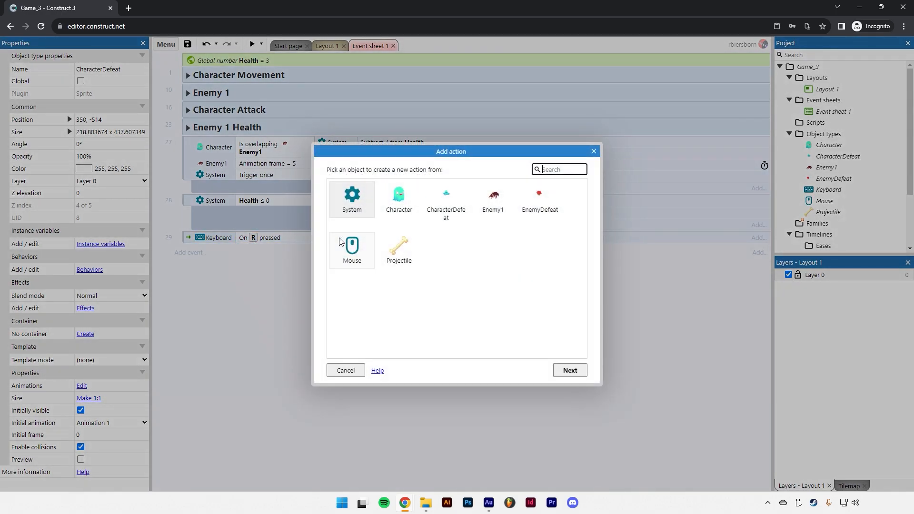
pyautogui.doubleClick(361, 208)
pyautogui.scroll(-5, 366, 250)
pyautogui.click(371, 252)
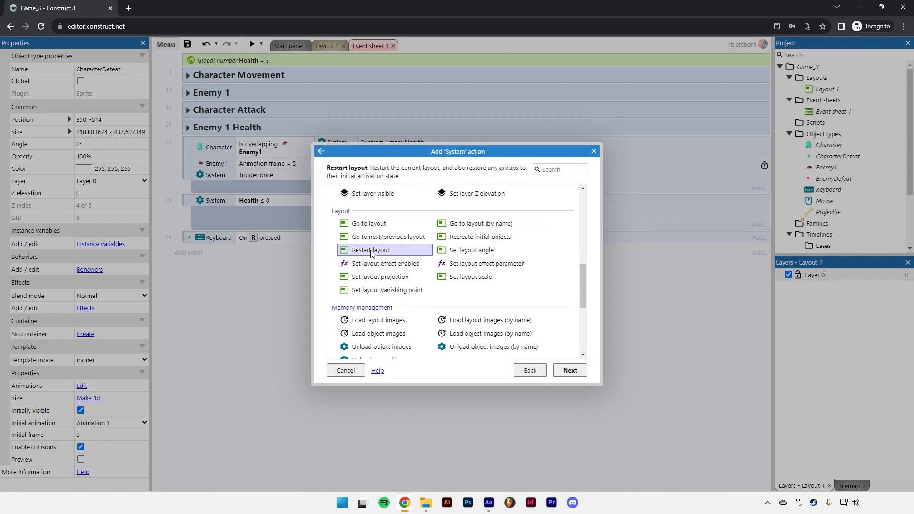
pyautogui.doubleClick(371, 251)
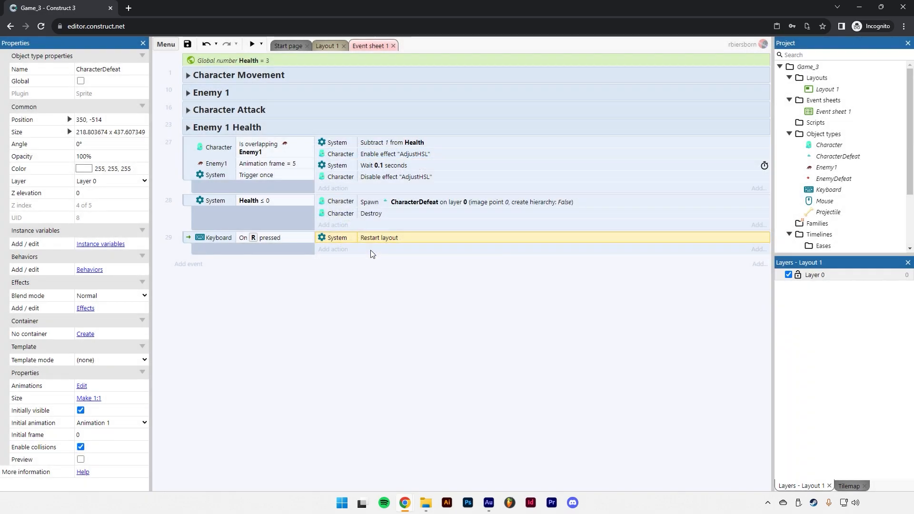
pyautogui.press('F5')
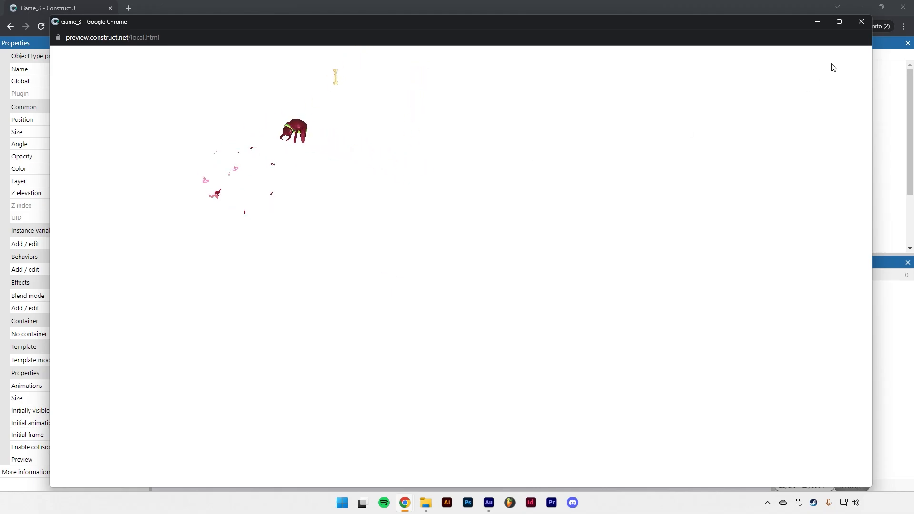
pyautogui.click(861, 21)
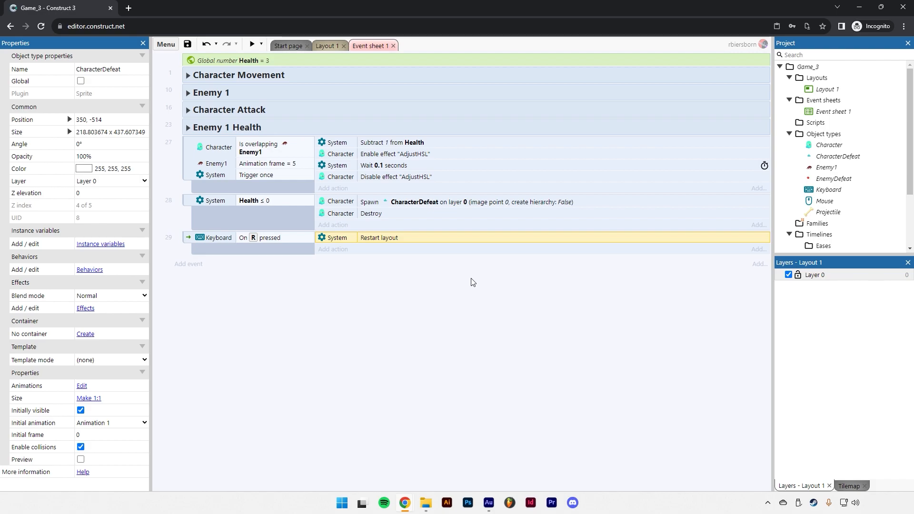
# - Add a System Set value action to the On R pressed event that sets the Health variable to 3
pyautogui.click(247, 64)
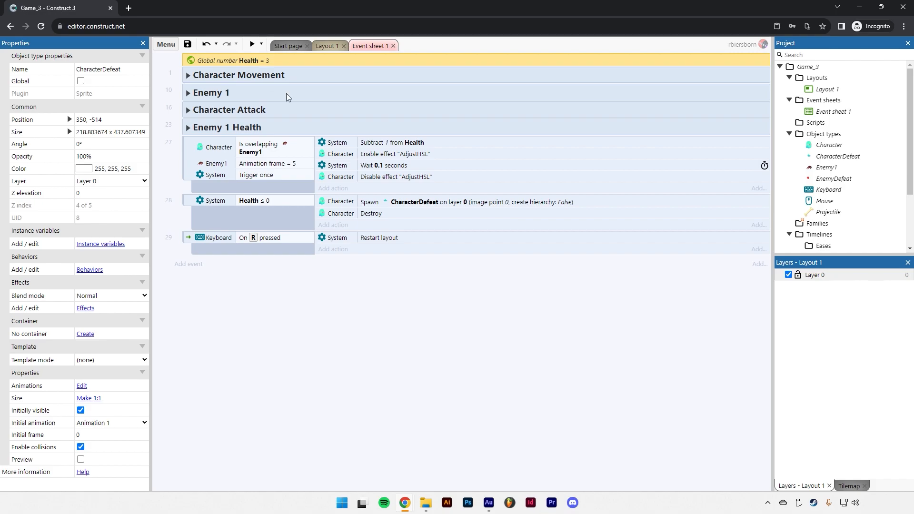
pyautogui.click(333, 249)
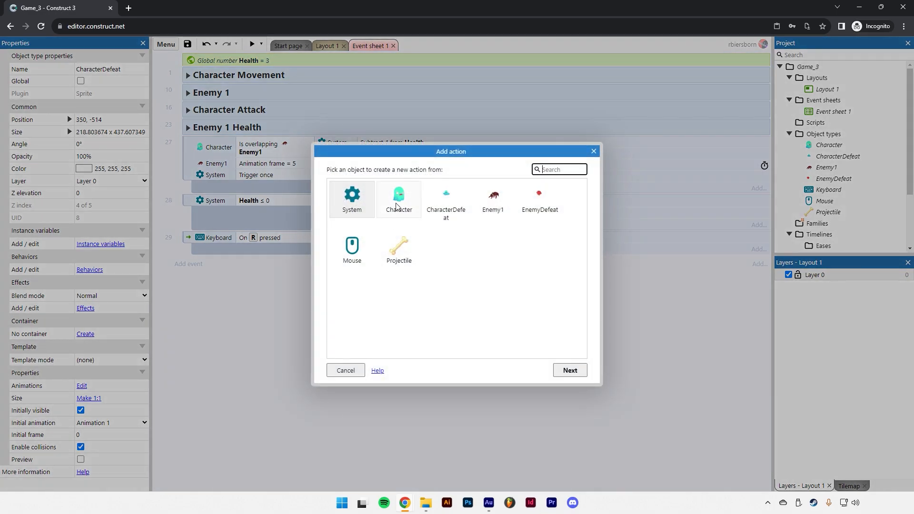
pyautogui.doubleClick(364, 202)
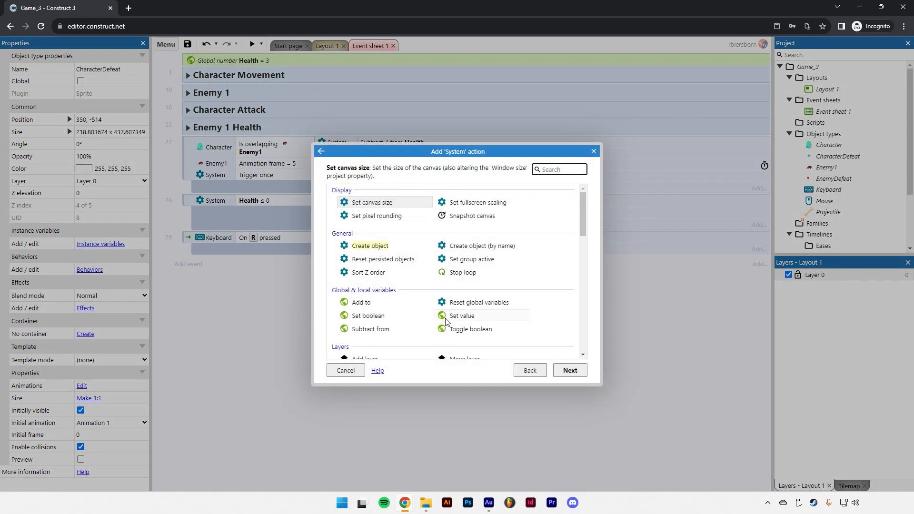
pyautogui.click(447, 321)
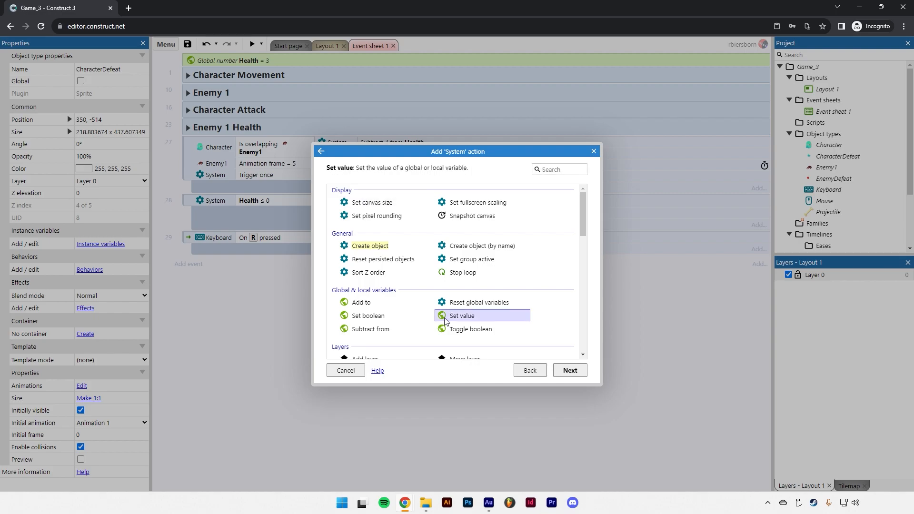
pyautogui.doubleClick(444, 317)
pyautogui.click(384, 222)
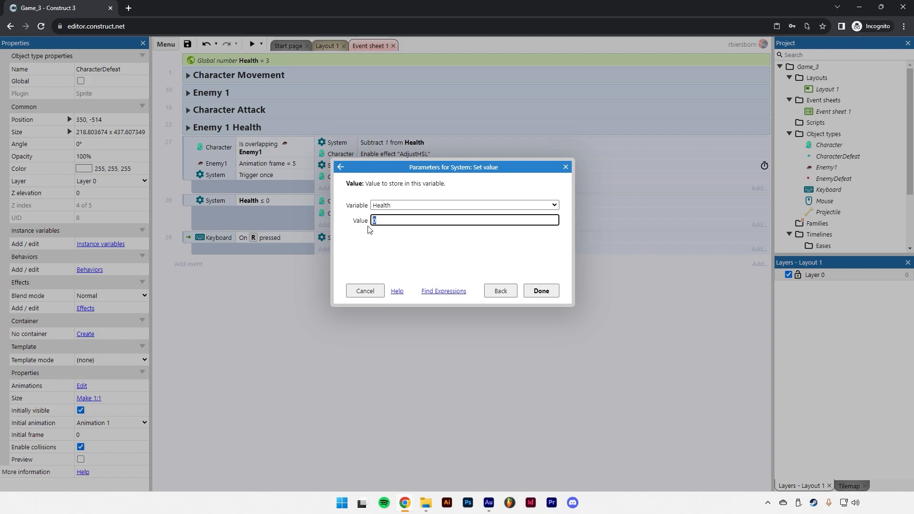
pyautogui.click(540, 291)
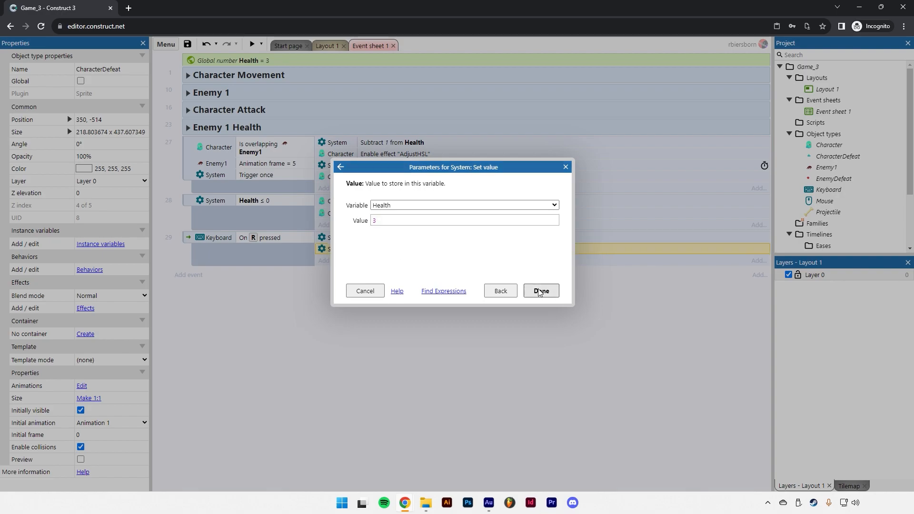
# - Preview the game, moving the character around to test the restart with Health reset, and return to Layout 1
pyautogui.press('F5')
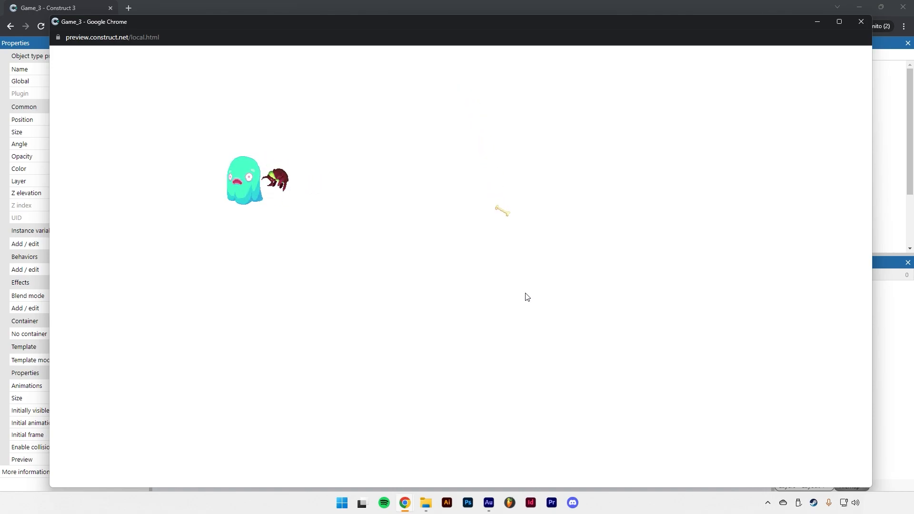
pyautogui.press('s')
pyautogui.press('d')
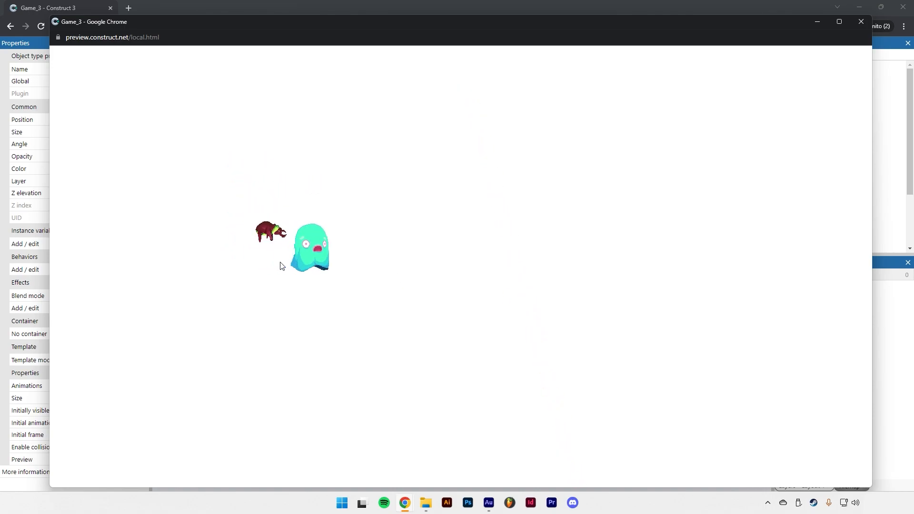
pyautogui.press('d')
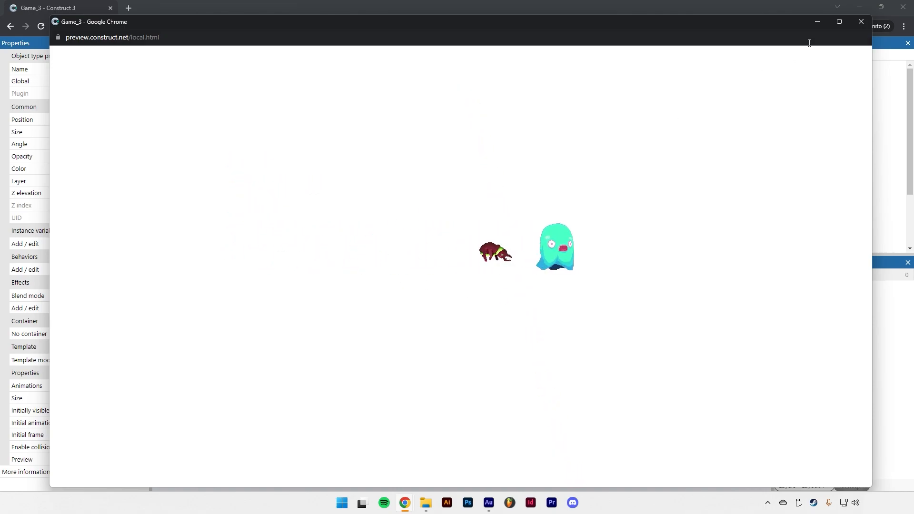
pyautogui.click(856, 24)
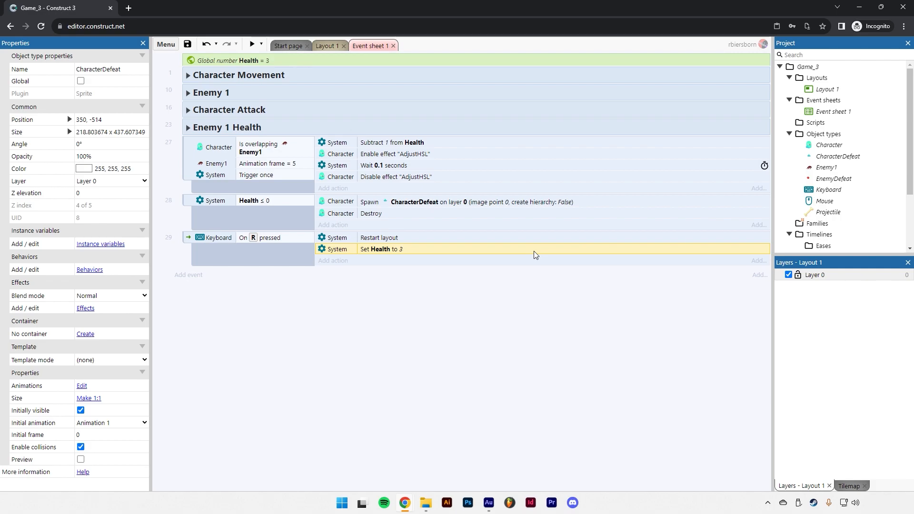
pyautogui.click(328, 46)
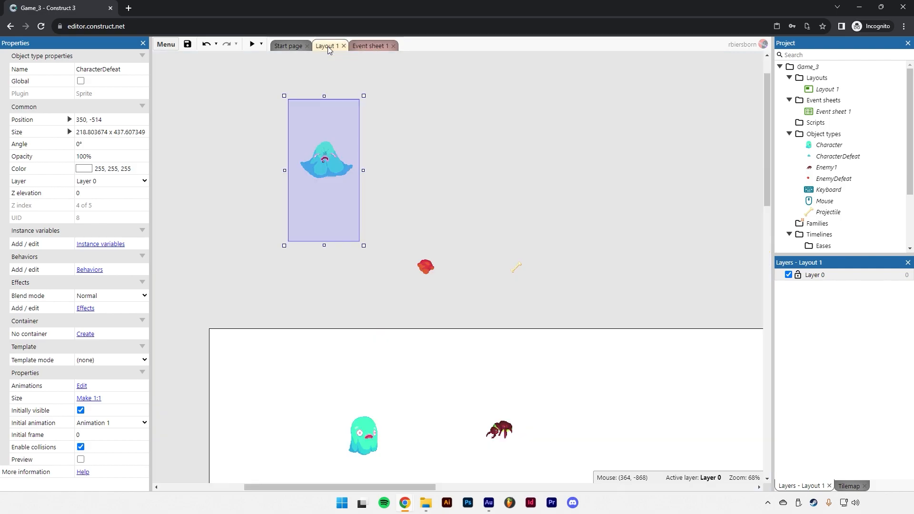
# - Insert a Text object named DefeatText into Layout 1, placing it below the character
pyautogui.scroll(-5, 407, 159)
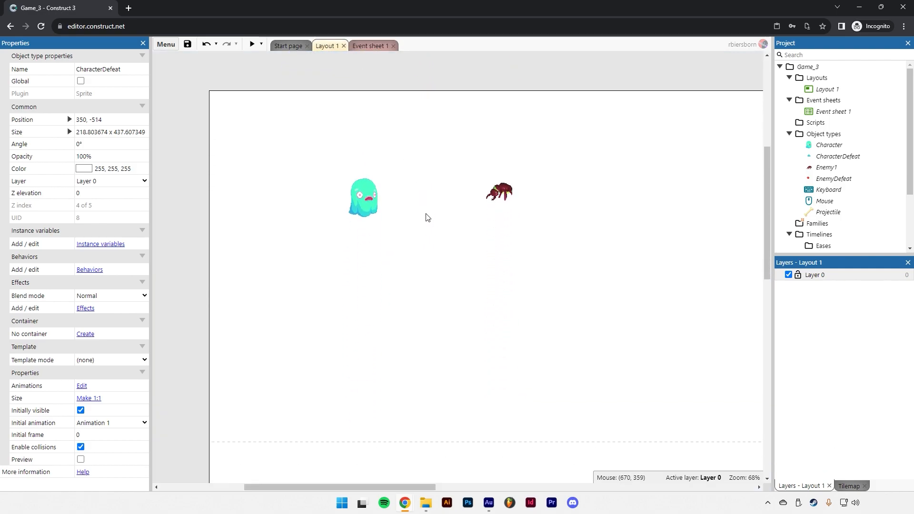
pyautogui.rightClick(423, 253)
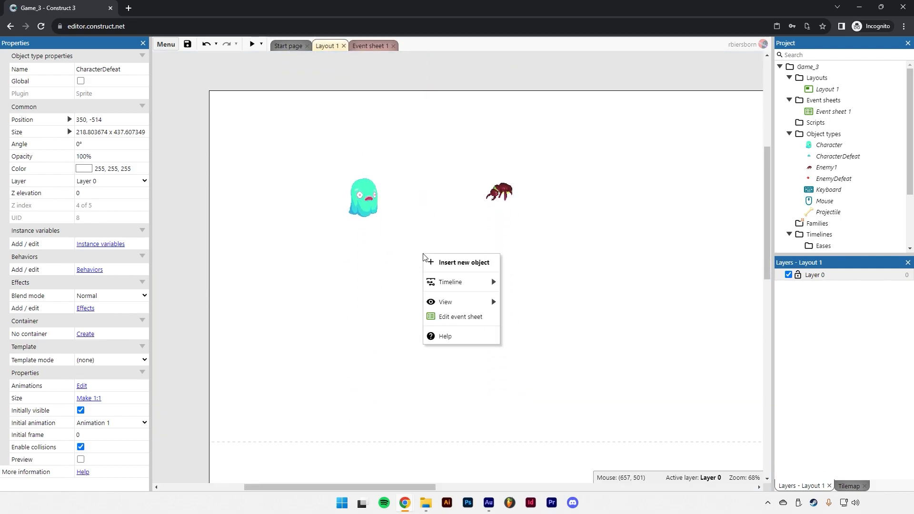
pyautogui.click(451, 263)
pyautogui.scroll(-5, 395, 242)
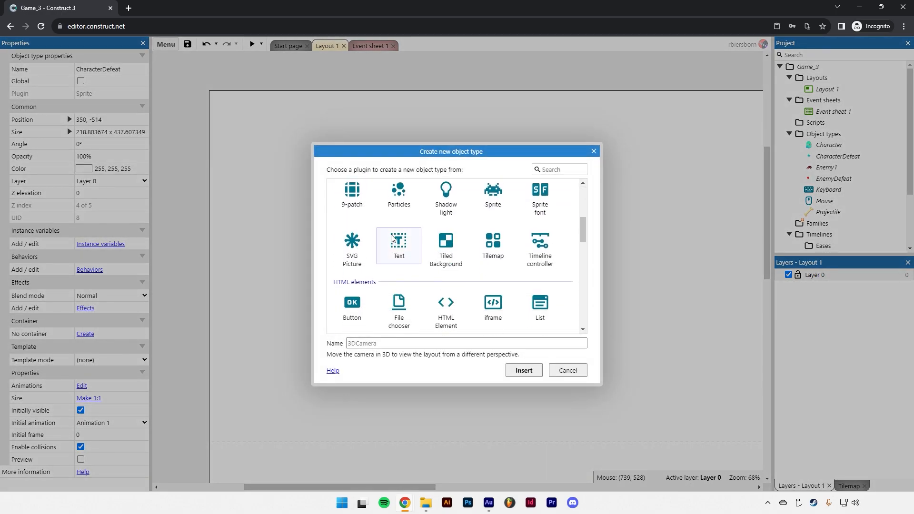
pyautogui.click(393, 239)
pyautogui.scroll(1, 433, 290)
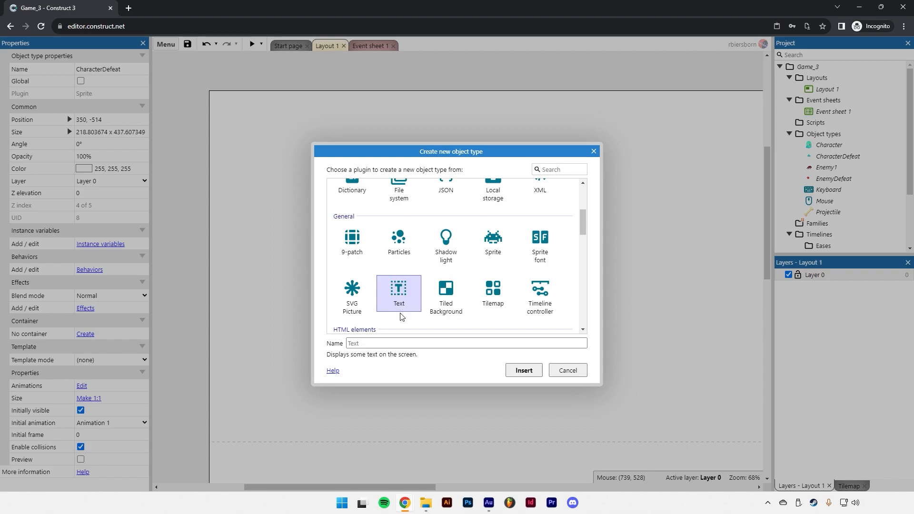
pyautogui.click(375, 343)
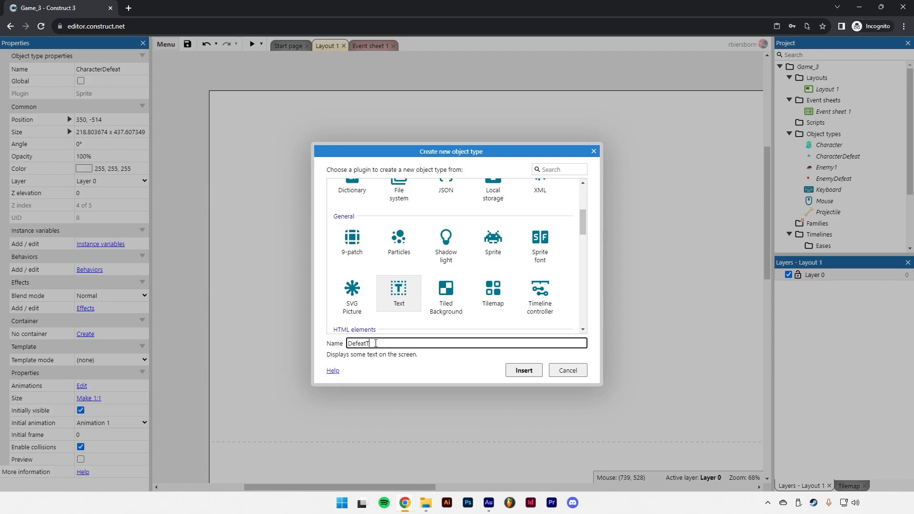
pyautogui.press('Return')
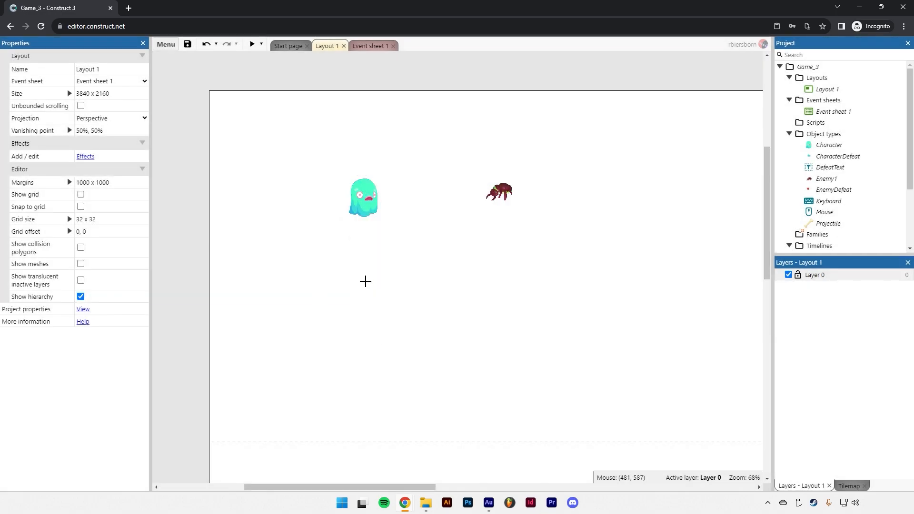
pyautogui.click(365, 281)
pyautogui.moveTo(371, 286)
pyautogui.mouseDown()
pyautogui.moveTo(360, 276)
pyautogui.moveTo(371, 277)
pyautogui.mouseUp()
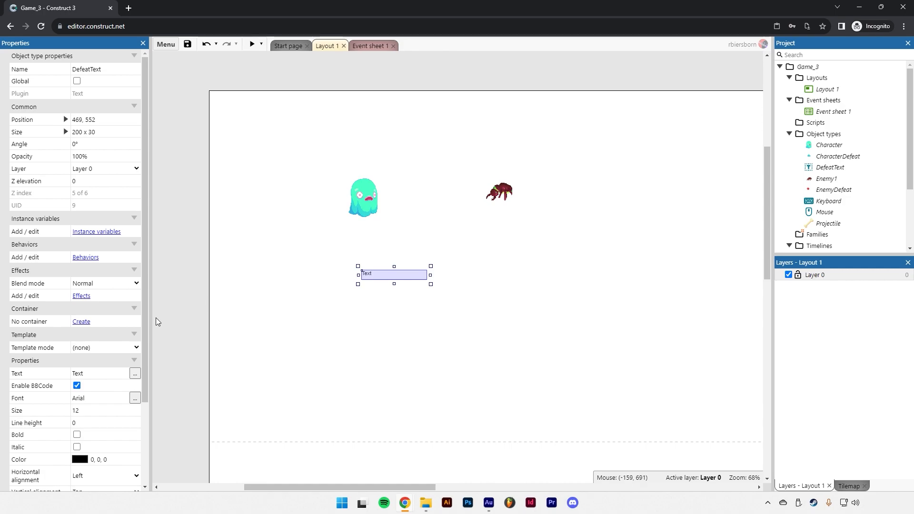
# - Set the DefeatText object's text to PRESS 'R' TO RESTART
pyautogui.scroll(-2, 99, 350)
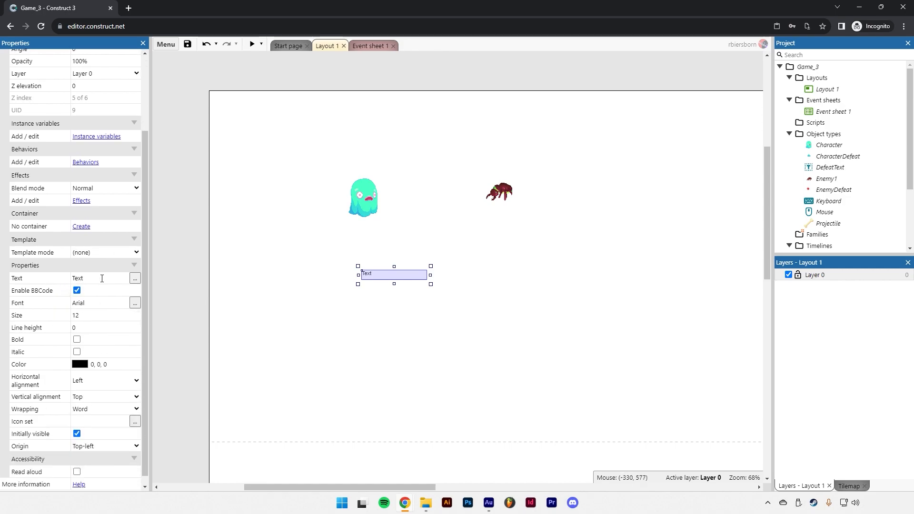
pyautogui.click(76, 278)
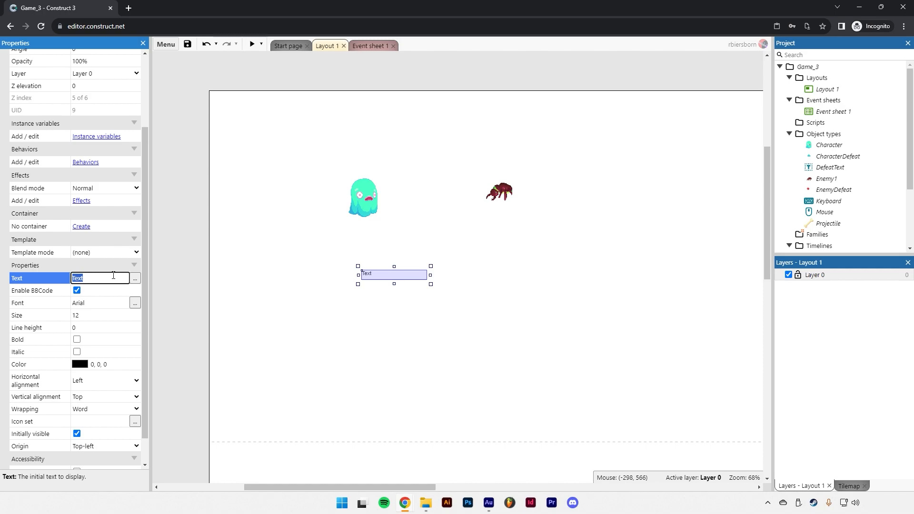
pyautogui.write("PRESS 'R' TO RESTART")
# - Set the DefeatText font to Fantasy, allowing the site to use the computer's local fonts
pyautogui.click(95, 302)
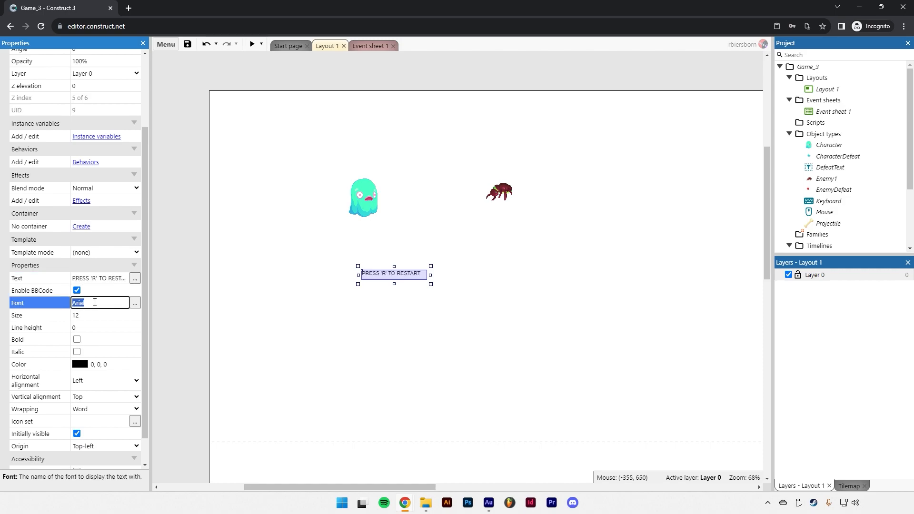
pyautogui.click(135, 304)
pyautogui.click(484, 224)
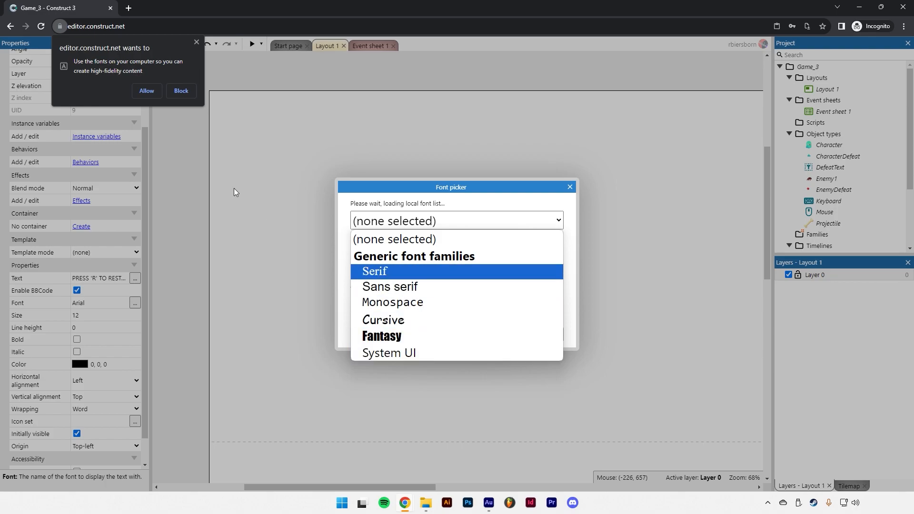
pyautogui.click(144, 82)
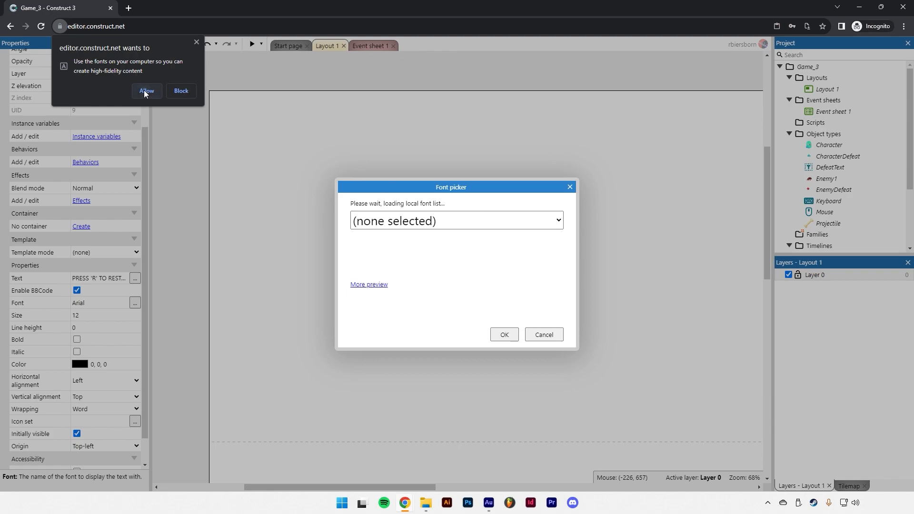
pyautogui.click(146, 91)
pyautogui.click(449, 221)
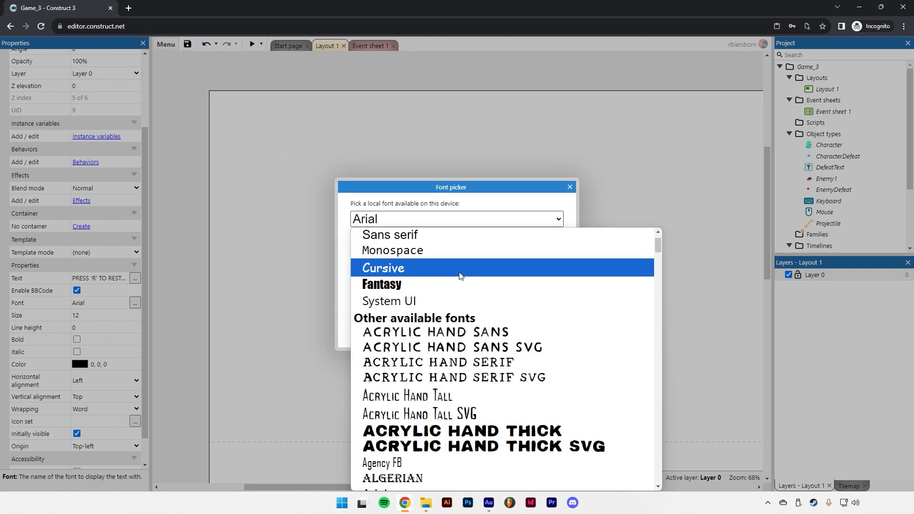
pyautogui.click(441, 283)
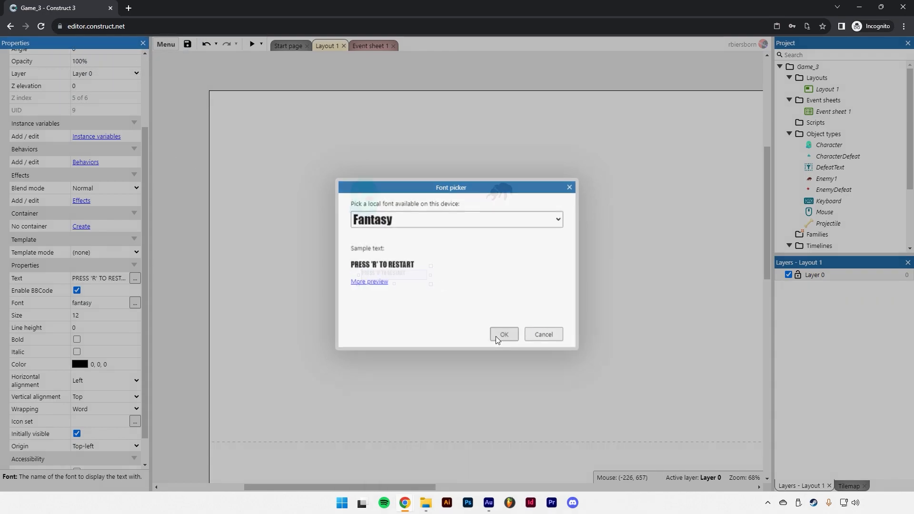
pyautogui.click(503, 334)
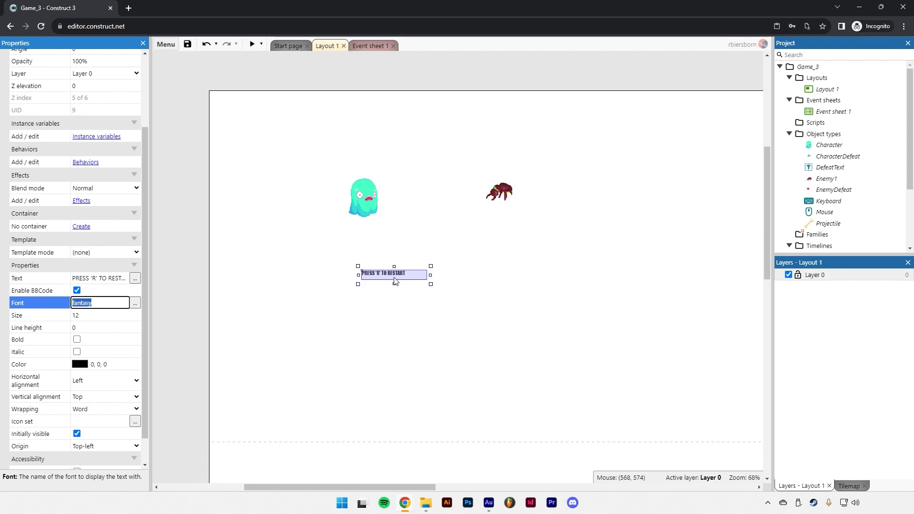
# - Set the DefeatText font size to 32 and enlarge its box so the whole message fits on one line
pyautogui.click(135, 314)
pyautogui.tripleClick(135, 314)
pyautogui.tripleClick(135, 314)
pyautogui.tripleClick(135, 314)
pyautogui.doubleClick(136, 313)
pyautogui.doubleClick(136, 313)
pyautogui.doubleClick(135, 314)
pyautogui.doubleClick(136, 313)
pyautogui.doubleClick(135, 313)
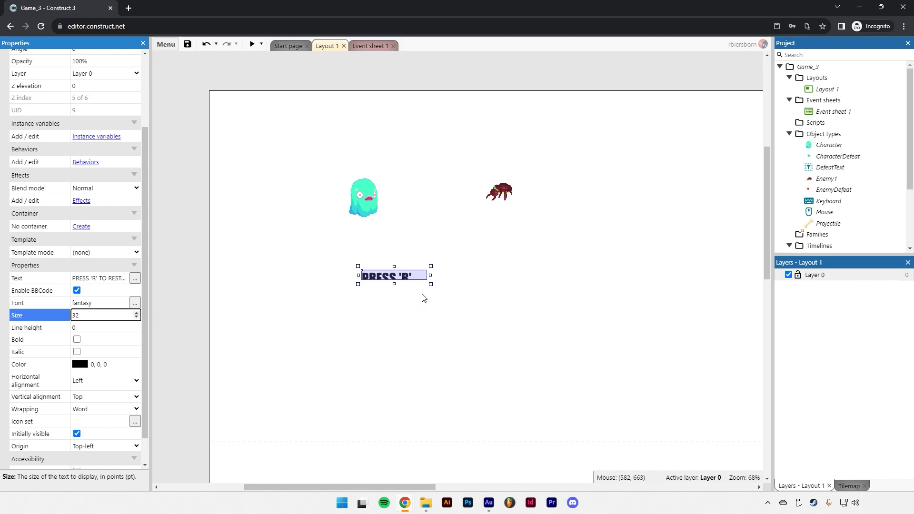
pyautogui.moveTo(431, 284); pyautogui.dragTo(496, 296)
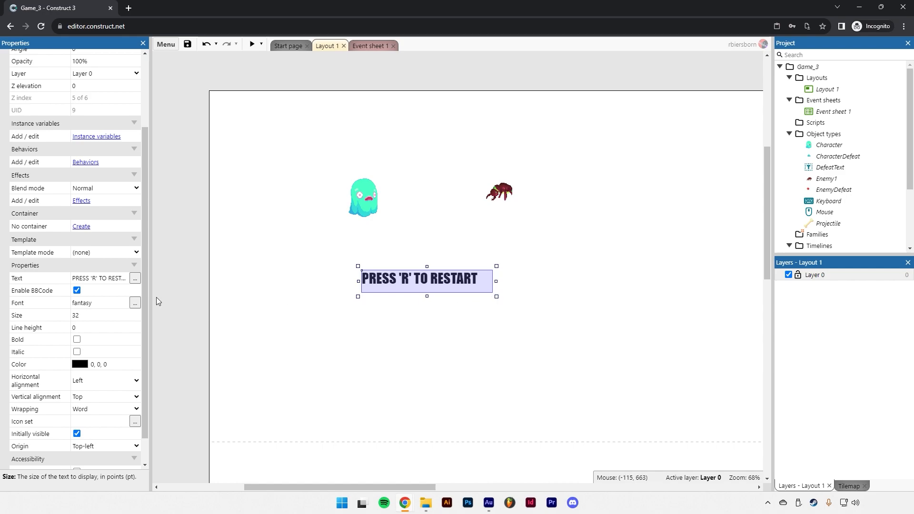
# - Set the DefeatText font size to 37 and widen its box to fit the message on one line
pyautogui.doubleClick(136, 312)
pyautogui.doubleClick(136, 313)
pyautogui.click(136, 313)
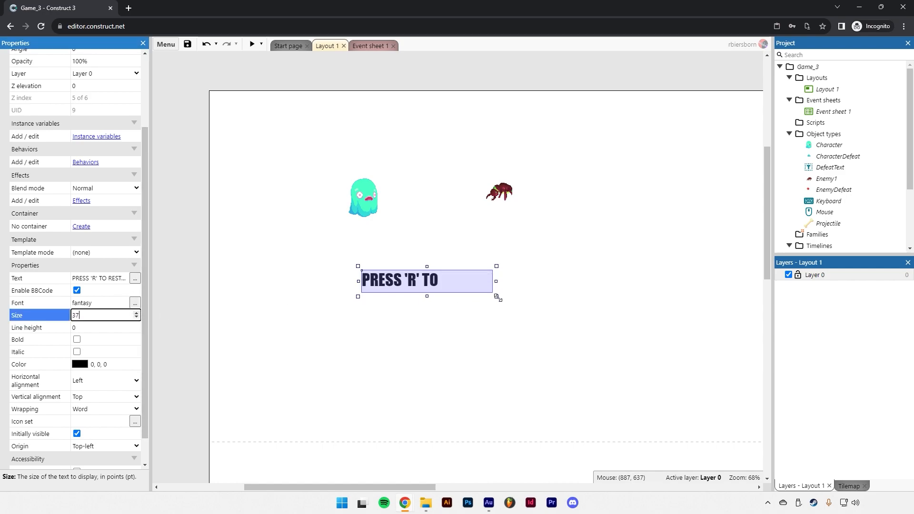
pyautogui.moveTo(496, 296); pyautogui.dragTo(541, 305)
# - Color the DefeatText red (233, 22, 22) and move it up to about 471, 464
pyautogui.click(86, 366)
pyautogui.moveTo(153, 395); pyautogui.dragTo(171, 377)
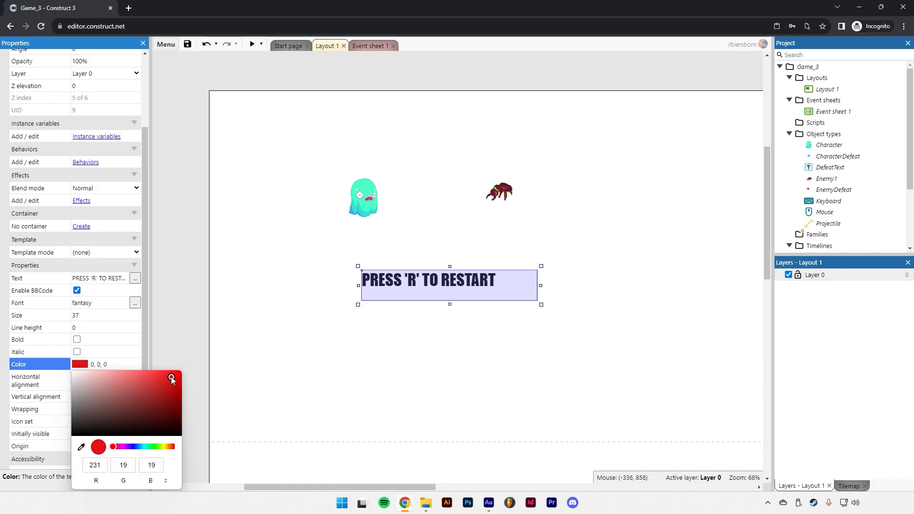
pyautogui.click(296, 336)
pyautogui.moveTo(395, 286); pyautogui.dragTo(395, 257)
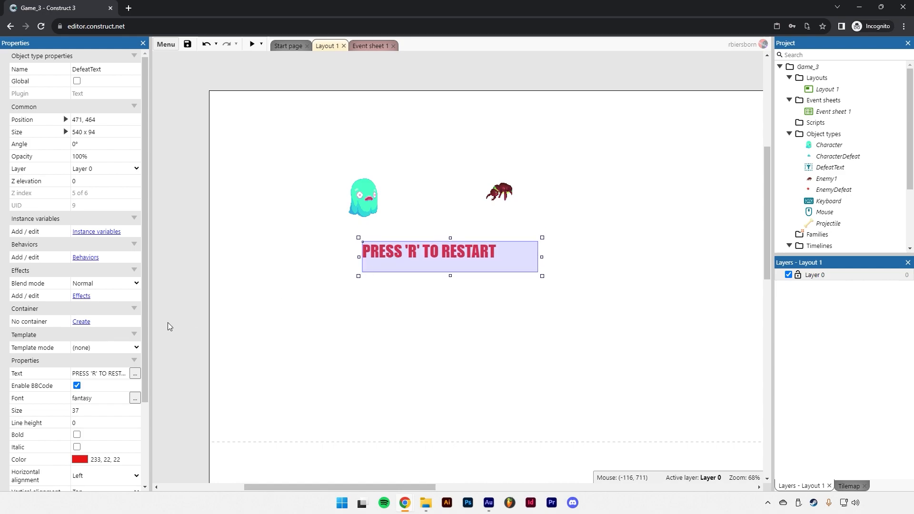
# - Set the DefeatText origin to Center, shift it back beneath the character and enemy, and narrow its box to fit the message
pyautogui.scroll(-1, 87, 404)
pyautogui.scroll(-1, 87, 403)
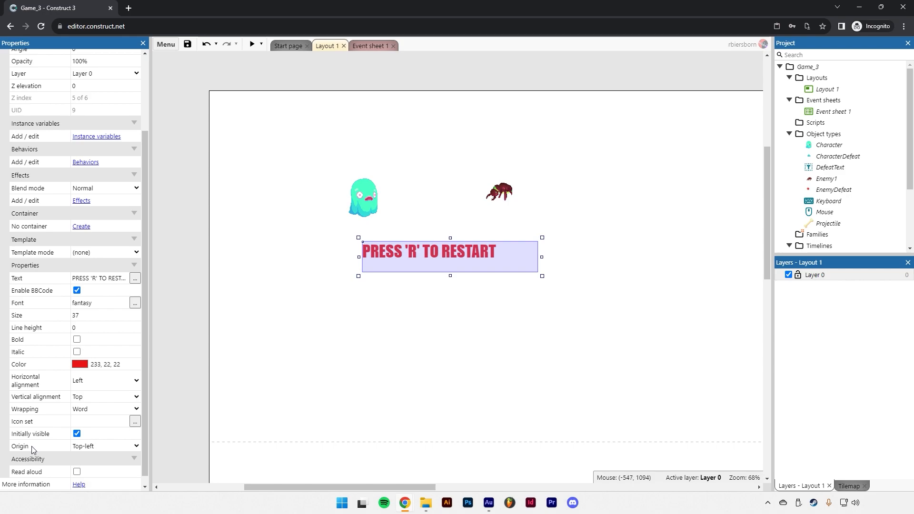
pyautogui.click(77, 446)
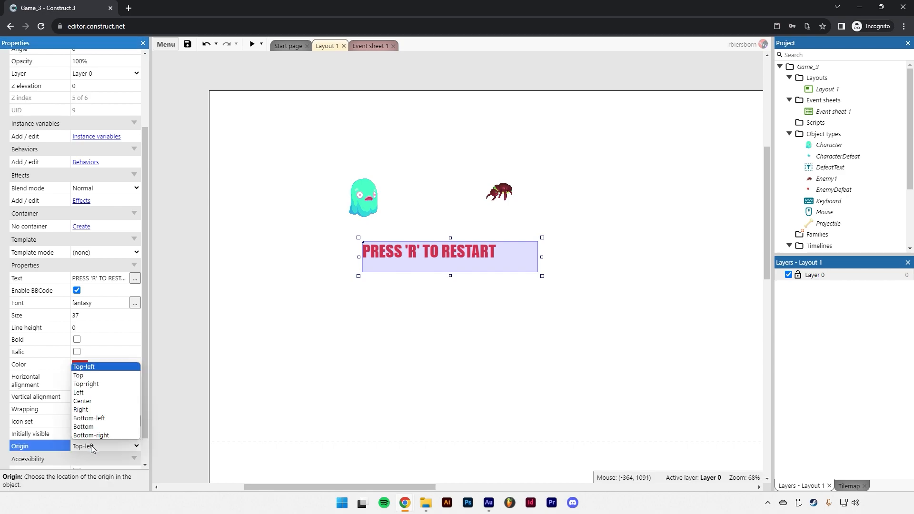
pyautogui.click(87, 402)
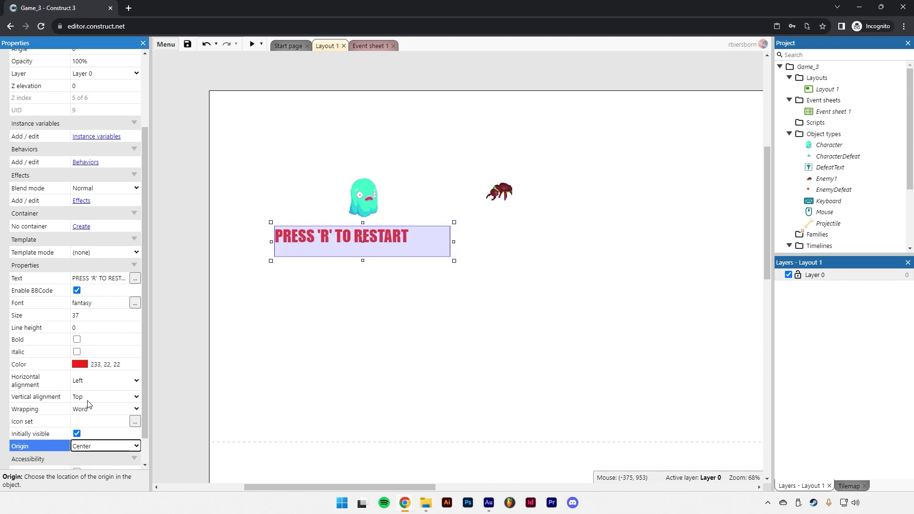
pyautogui.moveTo(343, 241); pyautogui.dragTo(405, 245)
pyautogui.moveTo(515, 264); pyautogui.dragTo(476, 264)
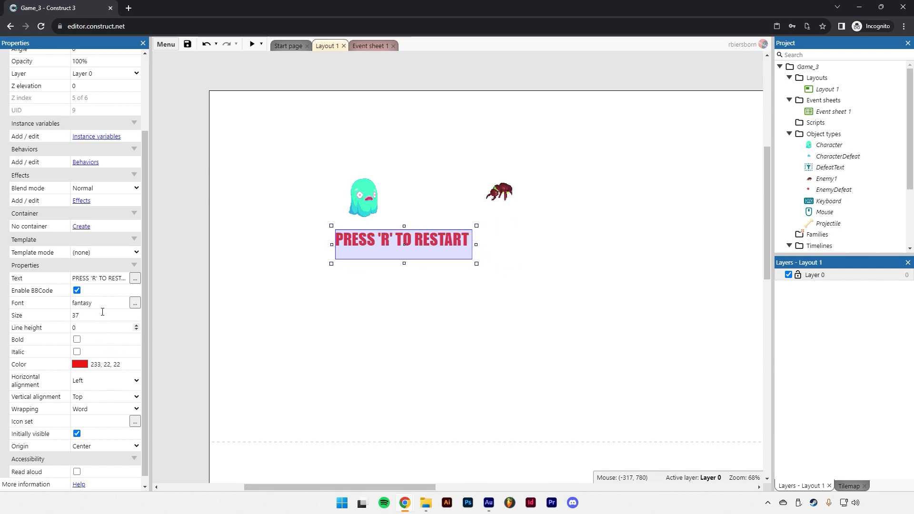
# - Set the DefeatText font size to 50 and enlarge its box to about 572 x 108
pyautogui.click(125, 313)
pyautogui.write('50')
pyautogui.press('Tab')
pyautogui.moveTo(477, 263); pyautogui.dragTo(532, 269)
# - Move the DefeatText outside the layout area, above its upper edge, to about 929, -409
pyautogui.click(547, 308)
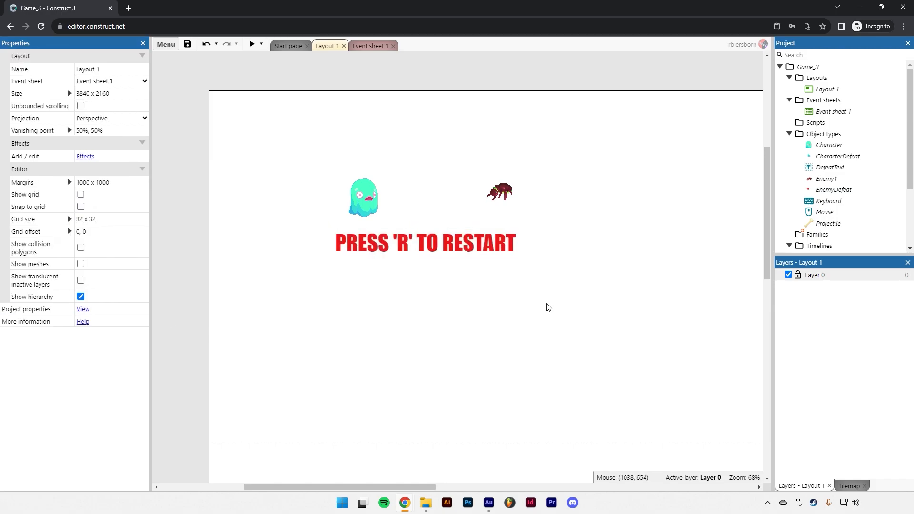
pyautogui.moveTo(488, 245); pyautogui.dragTo(555, 103)
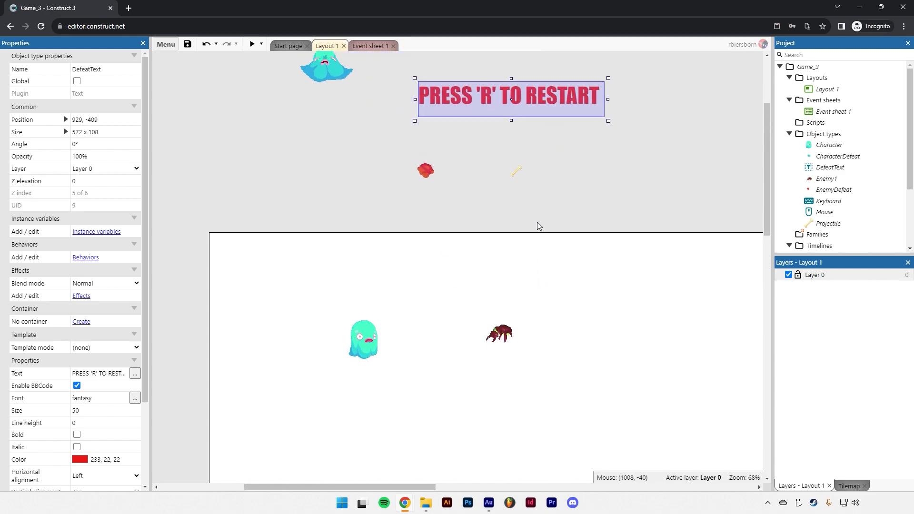
pyautogui.scroll(-3, 537, 225)
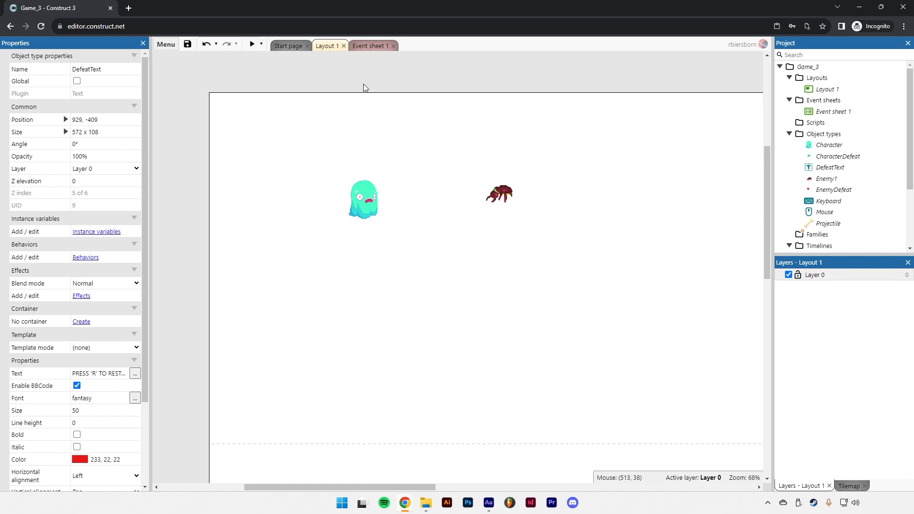
# - Add a System Create object action to the Health ≤ 0 event in Event sheet 1, with DefeatText as the object to create
pyautogui.click(368, 46)
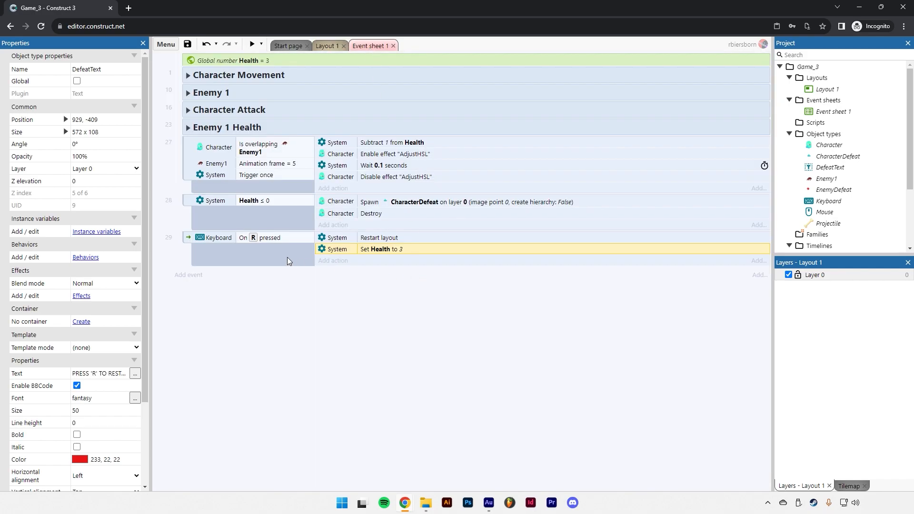
pyautogui.click(265, 219)
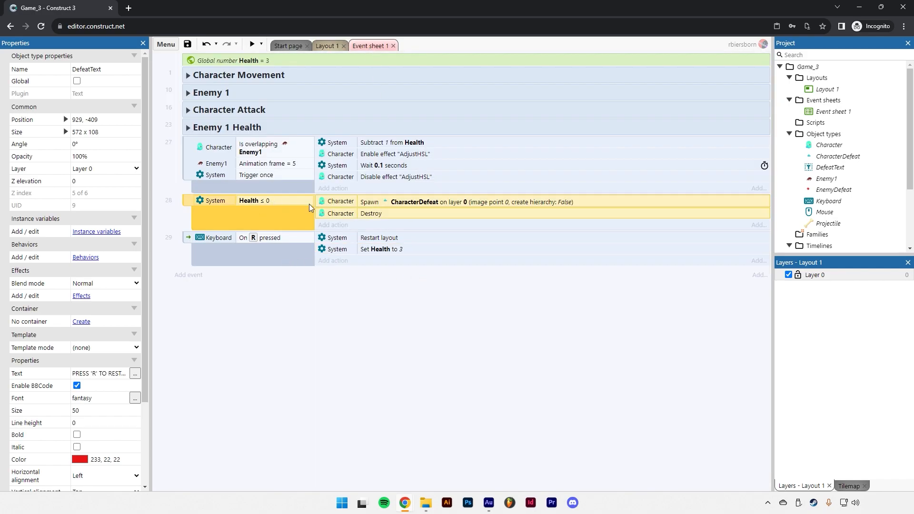
pyautogui.click(340, 226)
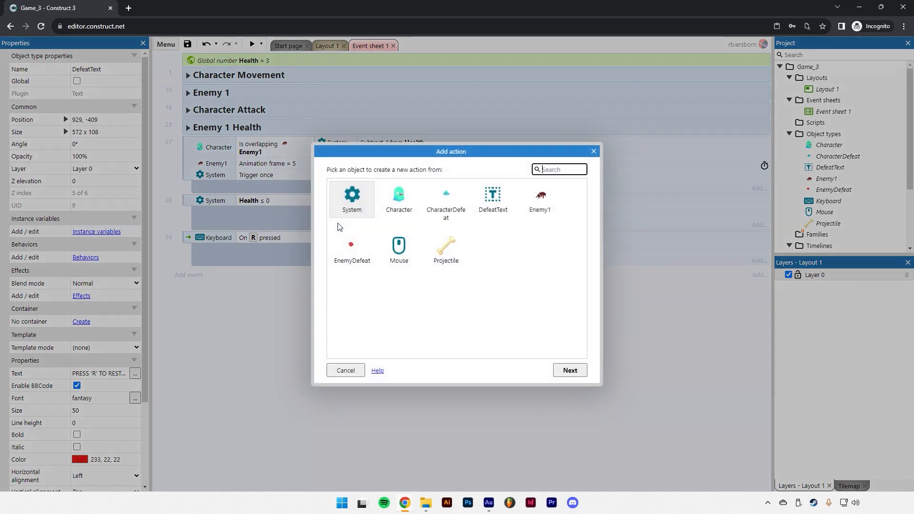
pyautogui.doubleClick(352, 200)
pyautogui.doubleClick(370, 245)
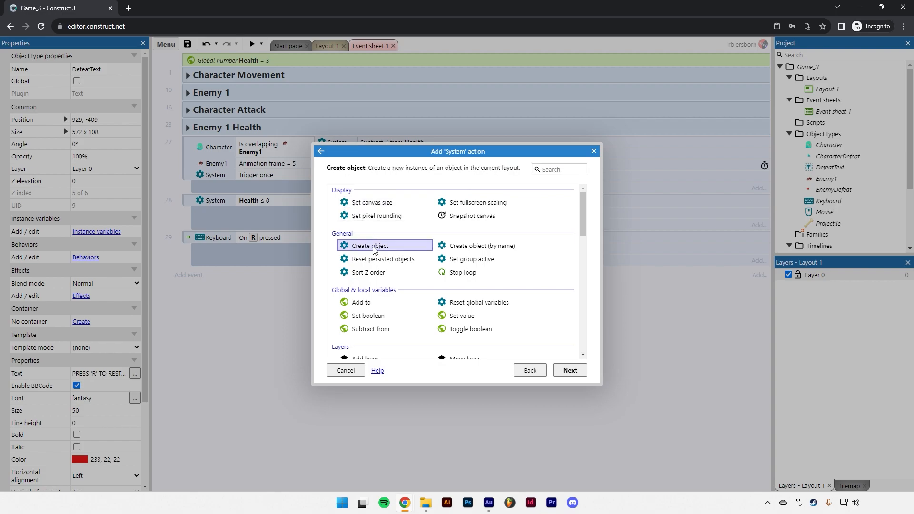
pyautogui.click(418, 212)
pyautogui.doubleClick(392, 247)
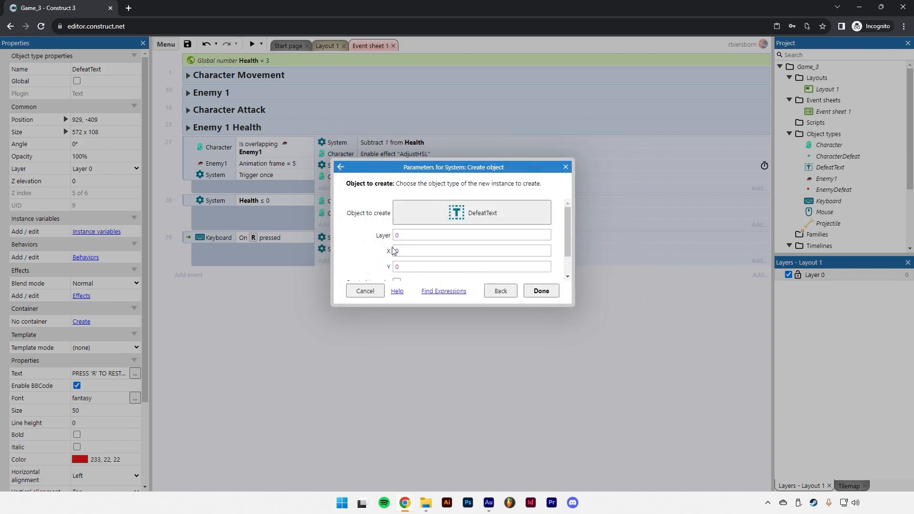
# - Set the DefeatText creation coordinates to X scrollx and Y scrolly on layer 0, and finish the Create object action
pyautogui.click(404, 250)
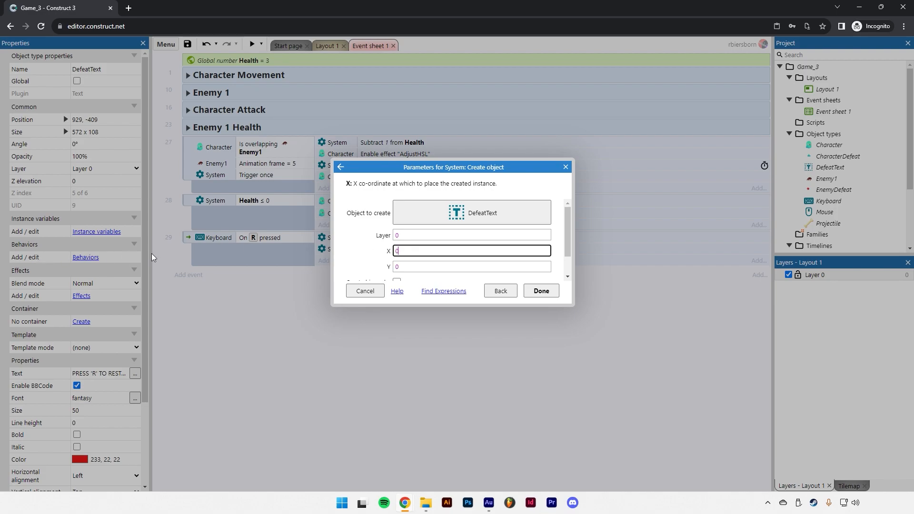
pyautogui.moveTo(404, 252); pyautogui.dragTo(394, 255)
pyautogui.write('scrollx')
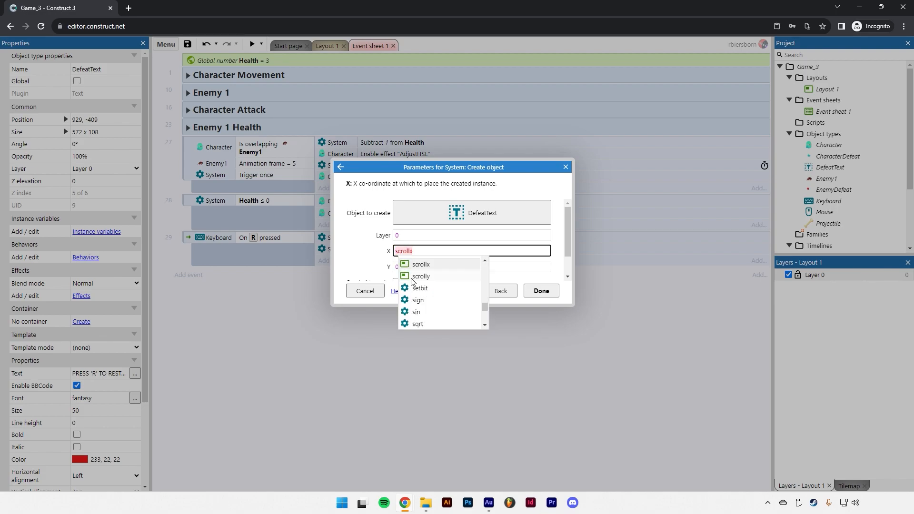
pyautogui.click(396, 263)
pyautogui.write('scrolly')
pyautogui.click(402, 254)
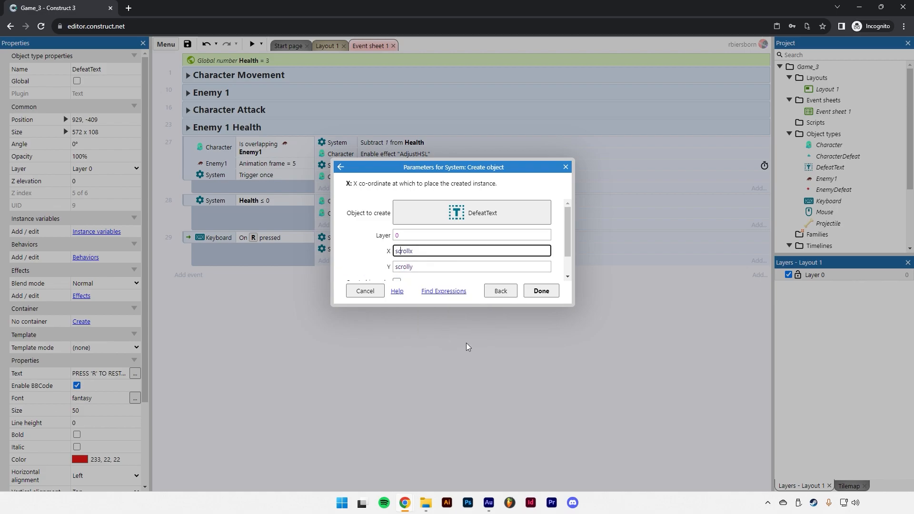
pyautogui.click(419, 250)
pyautogui.click(423, 267)
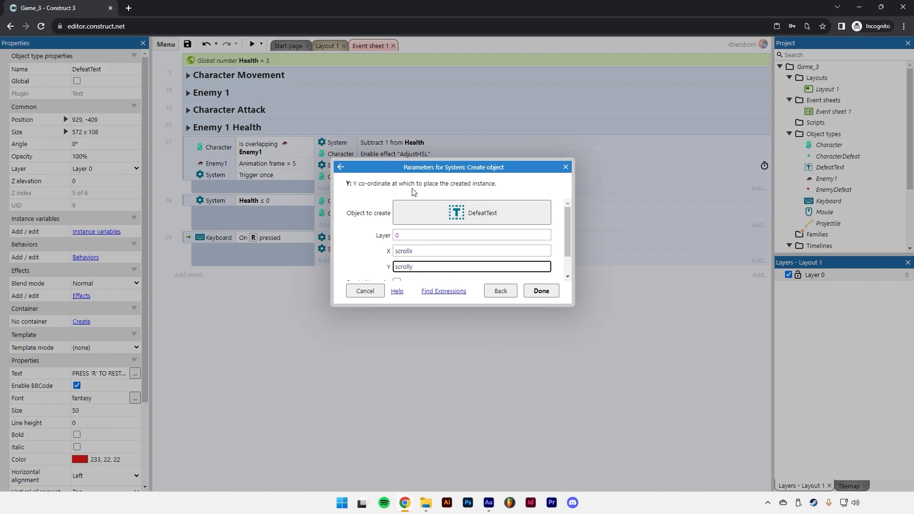
pyautogui.click(443, 249)
pyautogui.press('Tab')
pyautogui.click(541, 291)
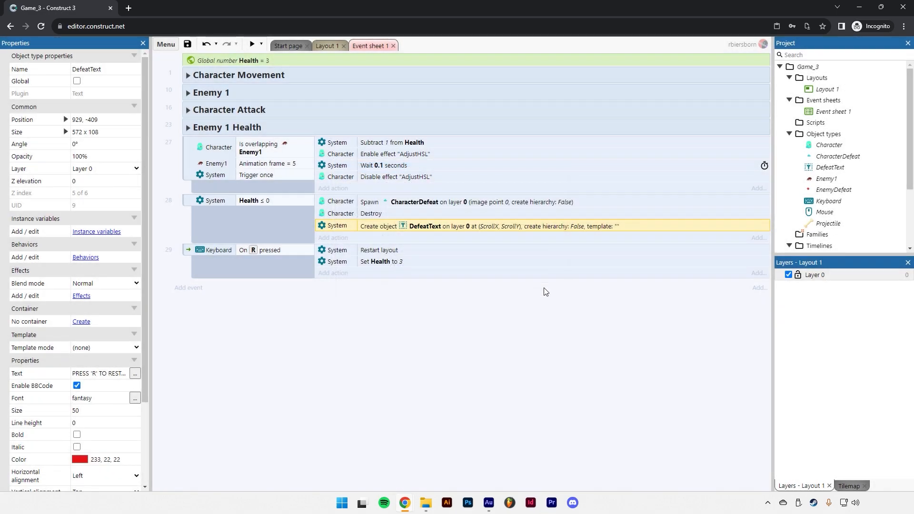
# - Preview the game, move the character into the enemy to test the defeat text, and close the preview
pyautogui.click(402, 203)
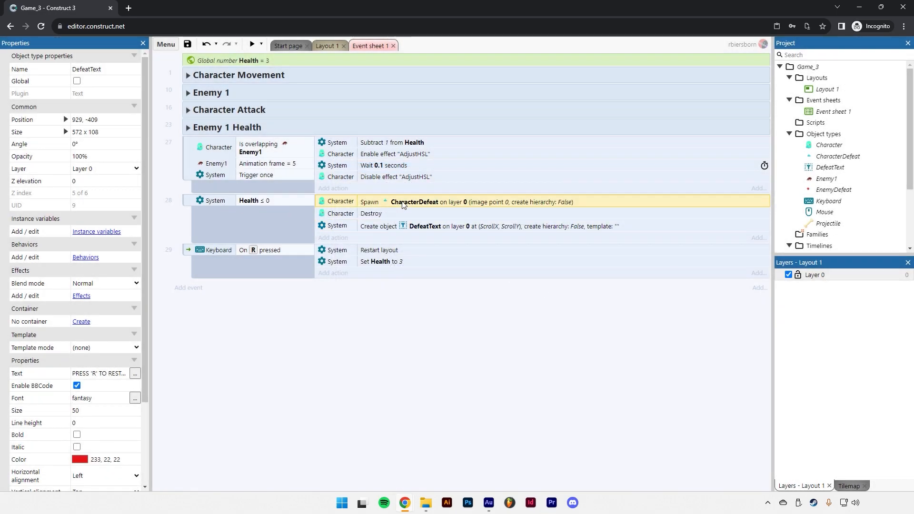
pyautogui.click(376, 227)
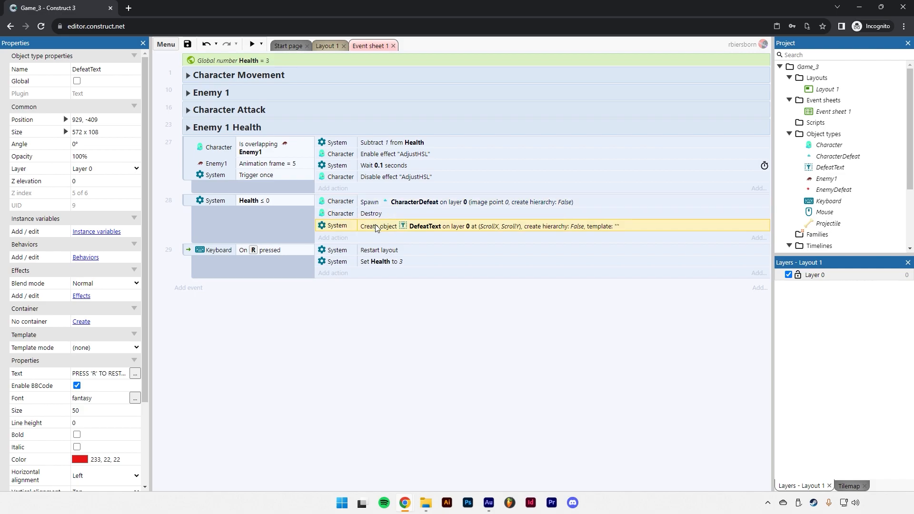
pyautogui.click(249, 44)
pyautogui.press('Right')
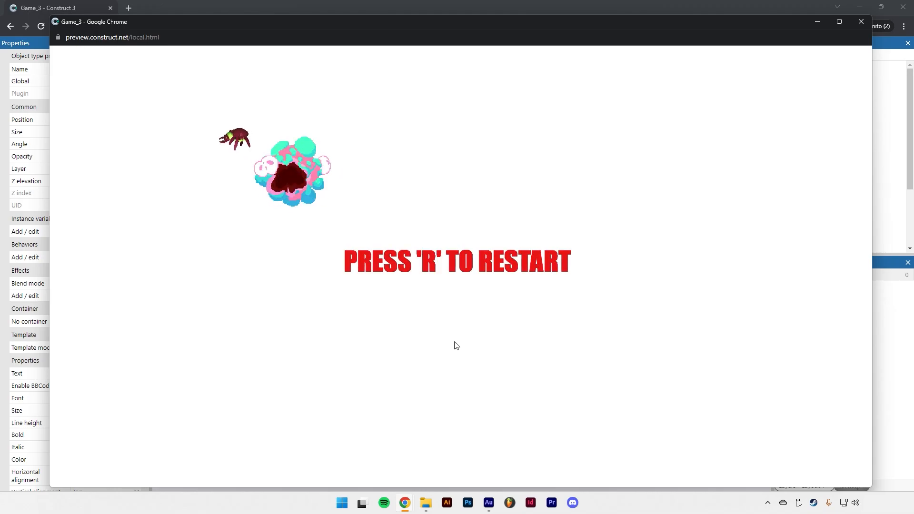
pyautogui.click(860, 21)
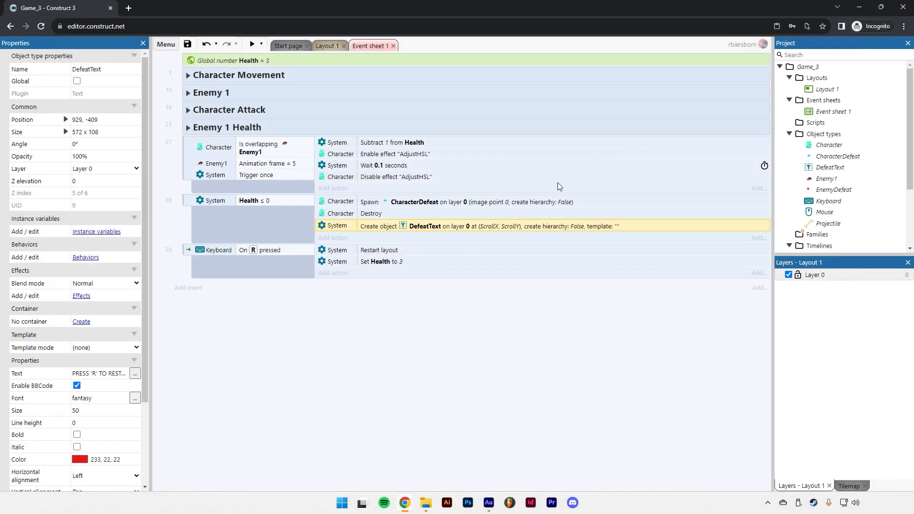
# - Add a System Wait 1.0 seconds action to the Health ≤ 0 event and place it before the DefeatText creation
pyautogui.click(333, 238)
pyautogui.doubleClick(351, 193)
pyautogui.scroll(-10, 395, 295)
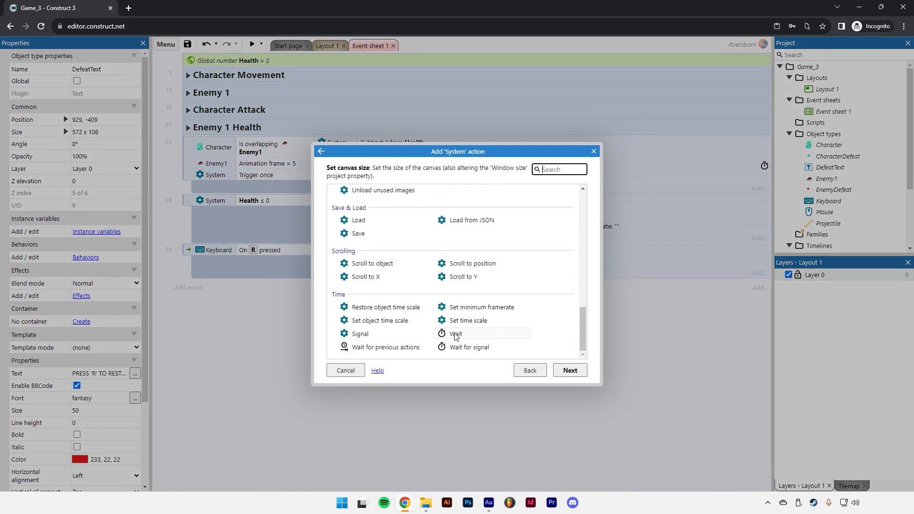
pyautogui.doubleClick(455, 335)
pyautogui.click(542, 290)
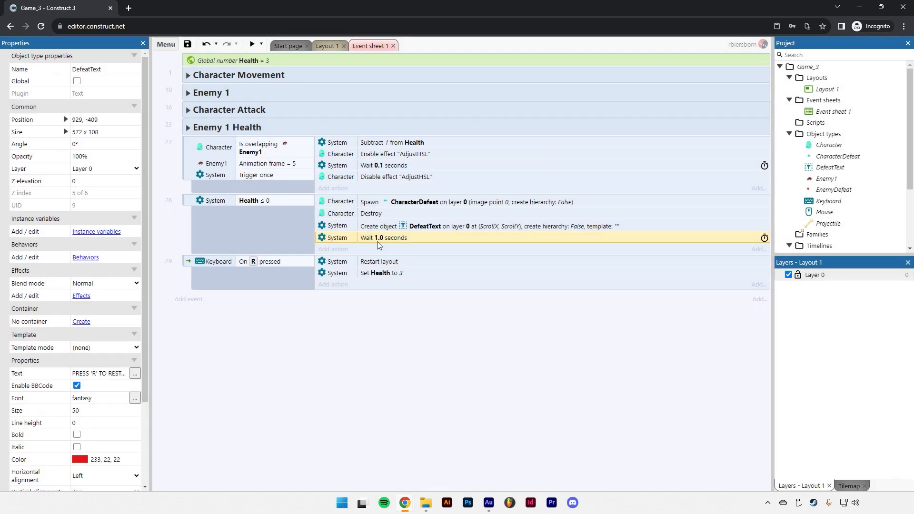
pyautogui.moveTo(373, 238); pyautogui.dragTo(370, 210)
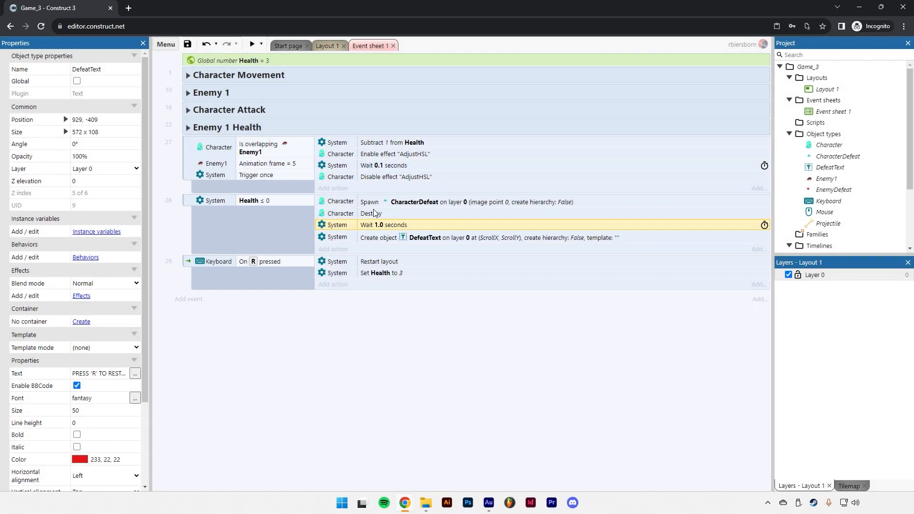
# - Preview the game to check the timing of the restart text after defeat, and close the preview
pyautogui.click(375, 217)
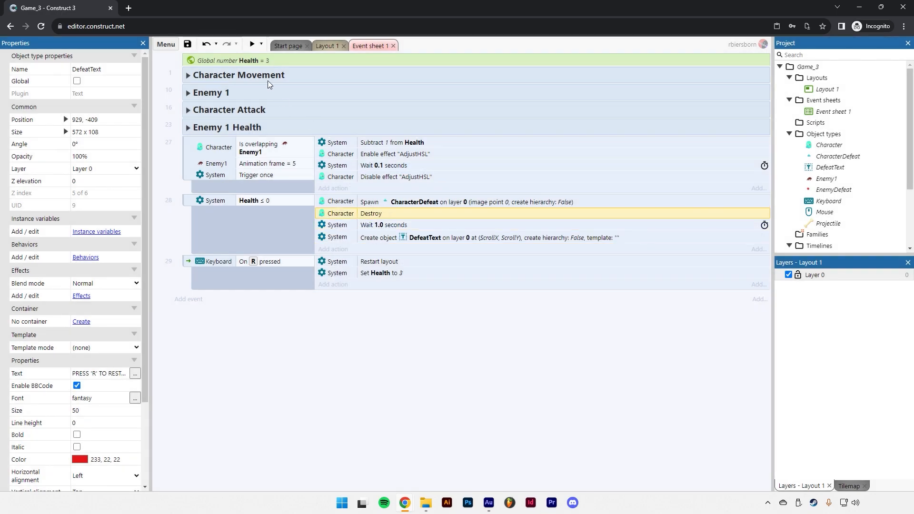
pyautogui.click(251, 44)
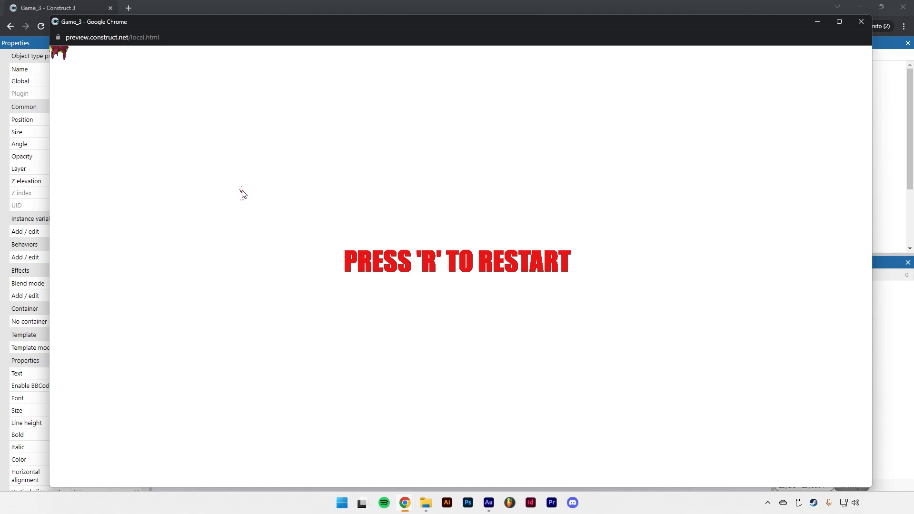
pyautogui.click(861, 23)
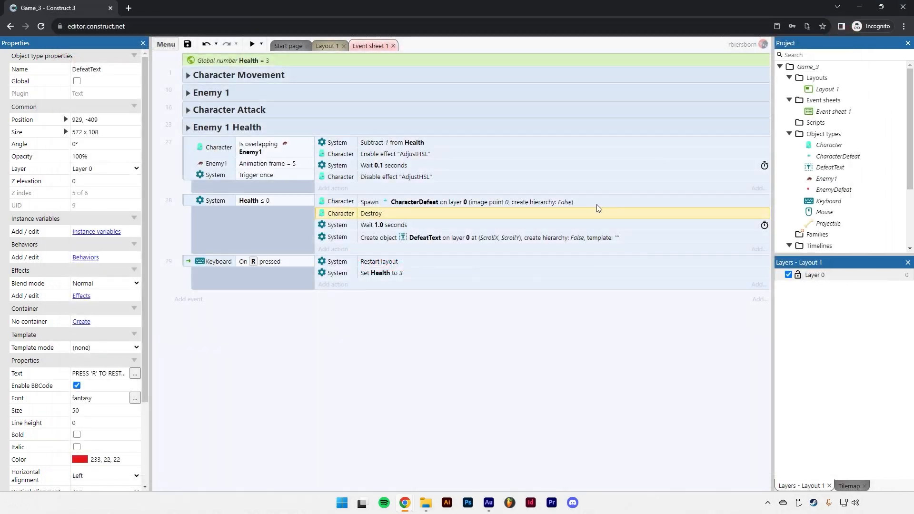
# - Add a new event with the CharacterDefeat condition On animation "Animation 1" finished
pyautogui.click(193, 301)
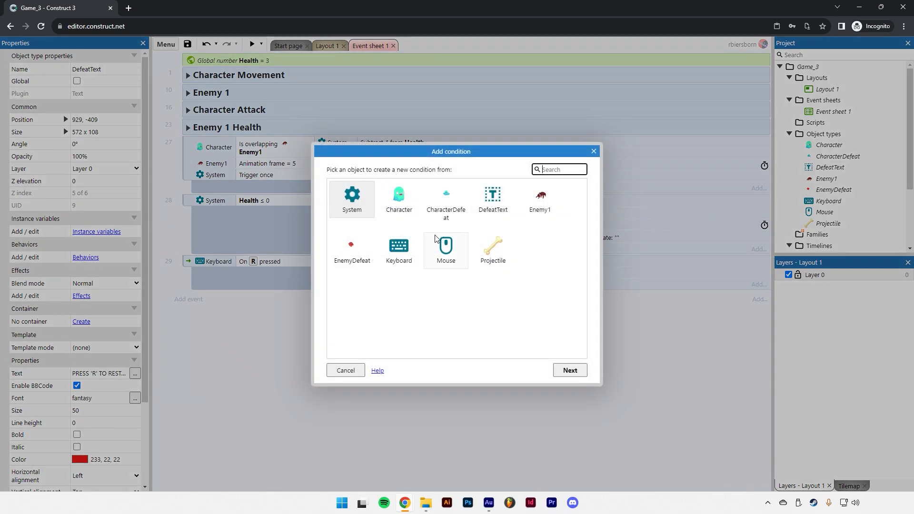
pyautogui.doubleClick(449, 194)
pyautogui.doubleClick(465, 272)
pyautogui.write('"')
pyautogui.press('Down')
pyautogui.press('Return')
pyautogui.click(550, 287)
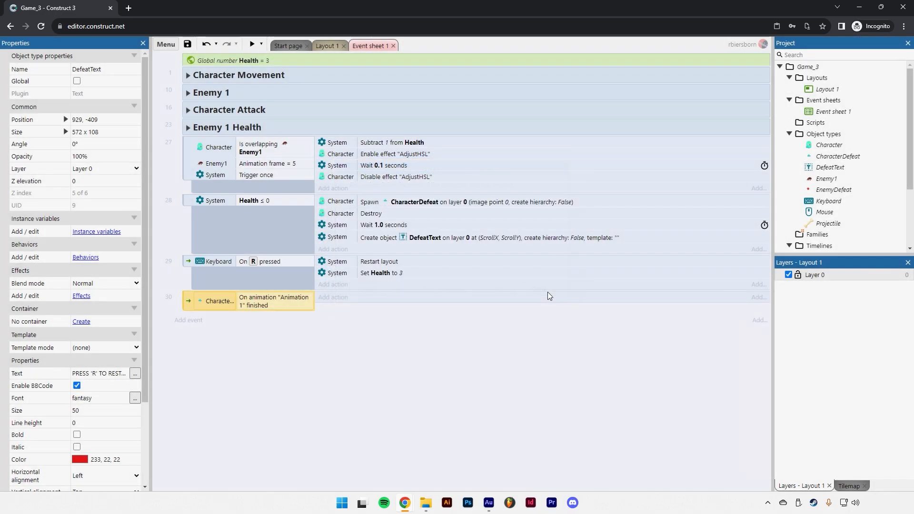
# - Add a CharacterDefeat Destroy action to the animation-finished event
pyautogui.click(332, 298)
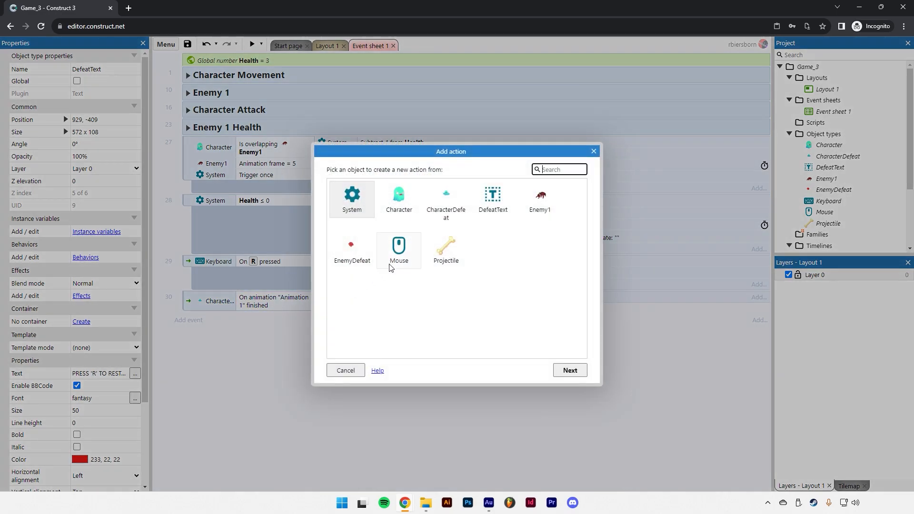
pyautogui.doubleClick(428, 212)
pyautogui.scroll(-3, 425, 275)
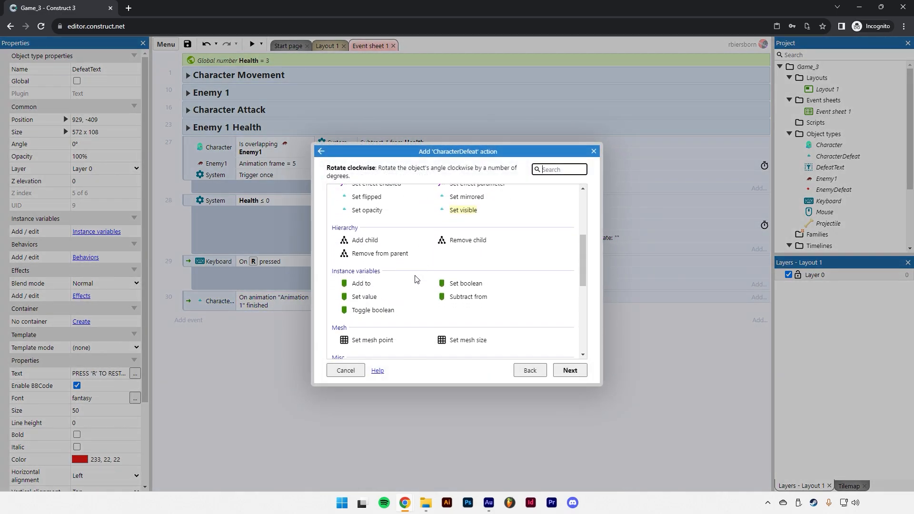
pyautogui.doubleClick(371, 279)
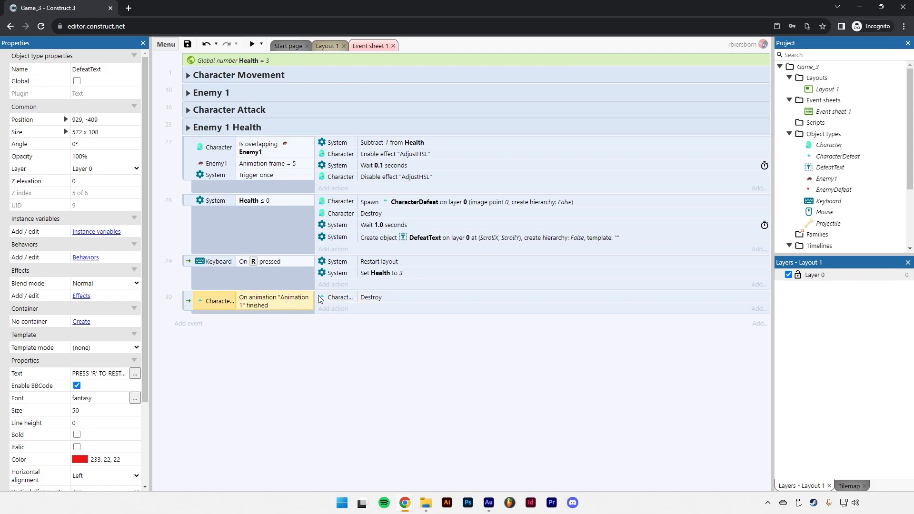
pyautogui.click(365, 336)
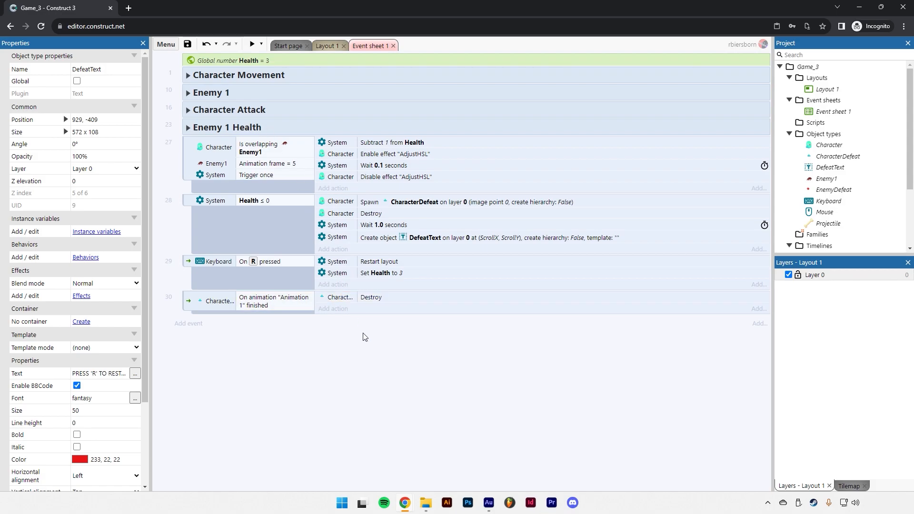
# - Preview the game, testing the defeat animation and restarting repeatedly with R while moving the character, and close the preview
pyautogui.click(249, 46)
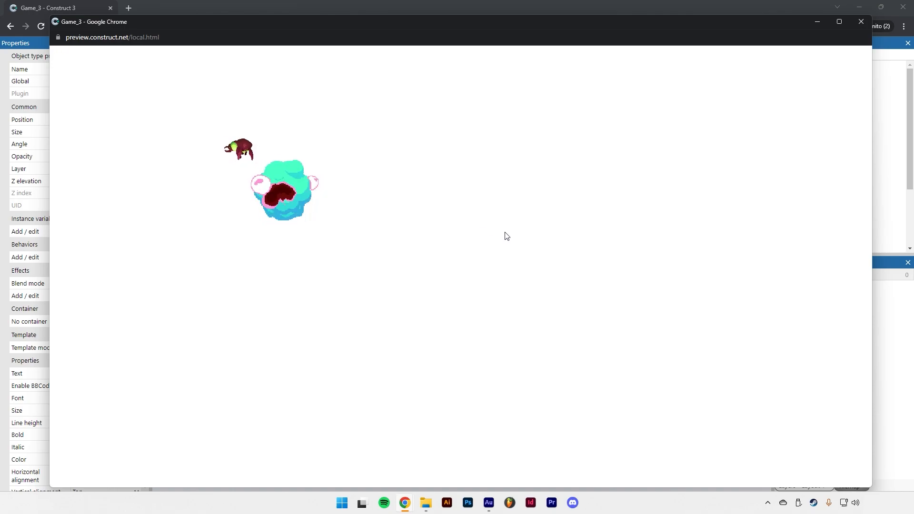
pyautogui.press('r')
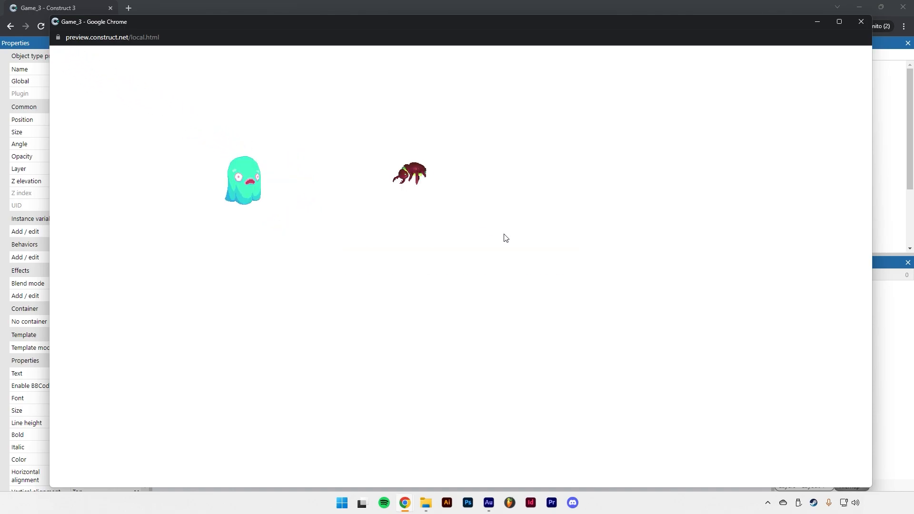
pyautogui.press('r')
pyautogui.press('Down')
pyautogui.press('Right')
pyautogui.press('Up')
pyautogui.press('r')
pyautogui.press('Right')
pyautogui.press('r')
pyautogui.press('Right')
pyautogui.press('Down')
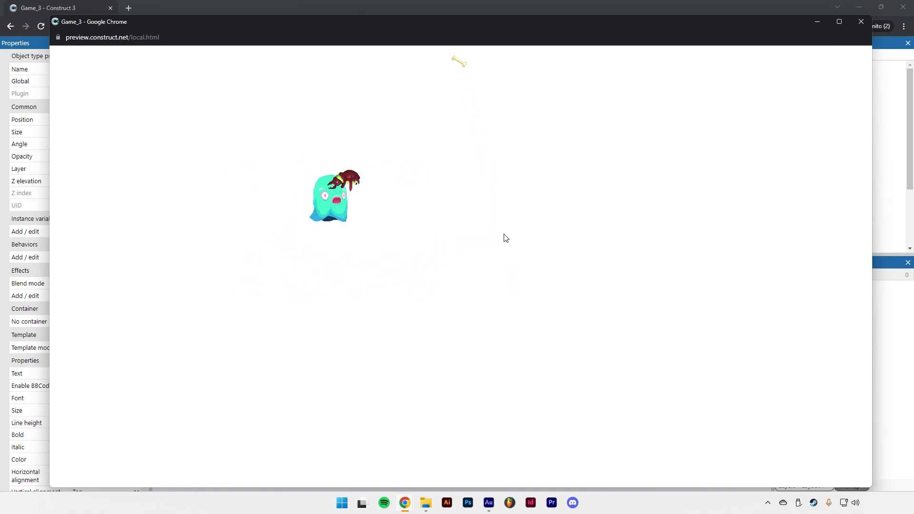
pyautogui.press('r')
pyautogui.press('Right')
pyautogui.press('Up')
pyautogui.press('r')
pyautogui.press('Down')
pyautogui.press('Left')
pyautogui.press('r')
pyautogui.press('Down')
pyautogui.press('Left')
pyautogui.press('r')
pyautogui.press('Right')
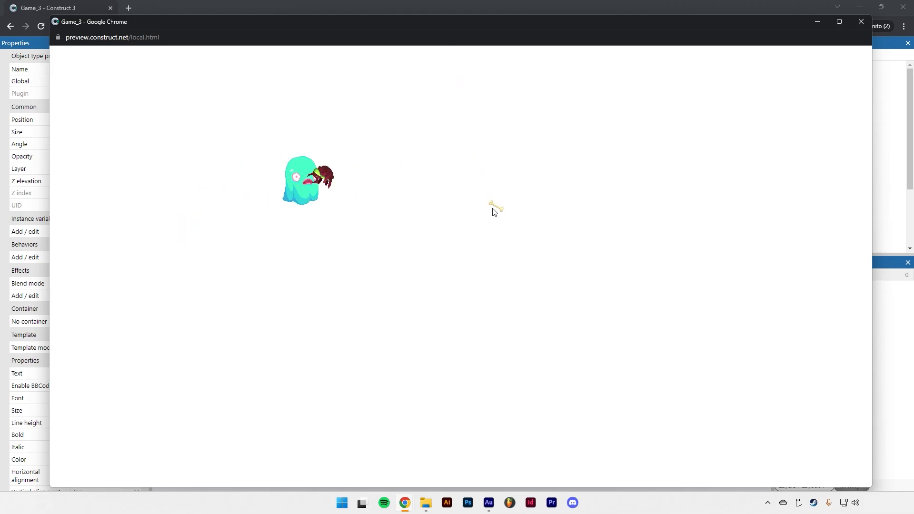
pyautogui.click(860, 21)
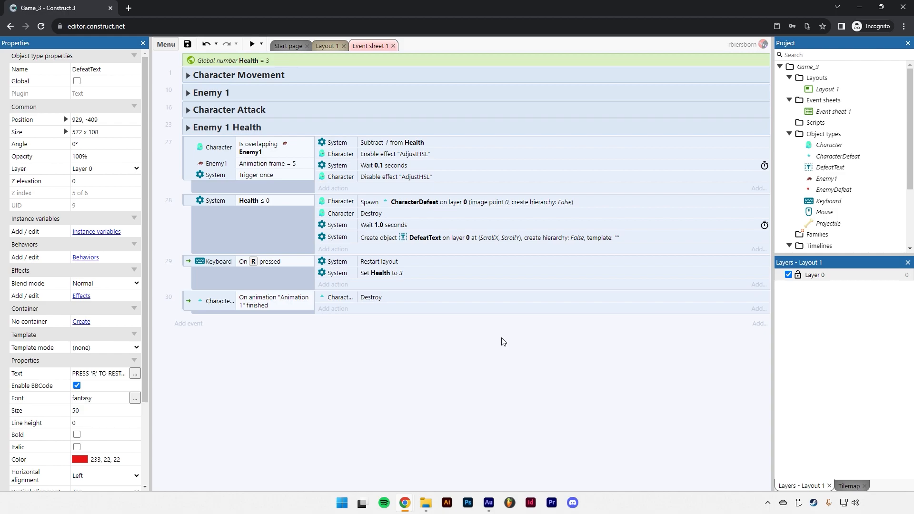
# - Add a global variable named Dead of type Boolean with its initial value left unchecked
pyautogui.rightClick(470, 365)
pyautogui.click(495, 304)
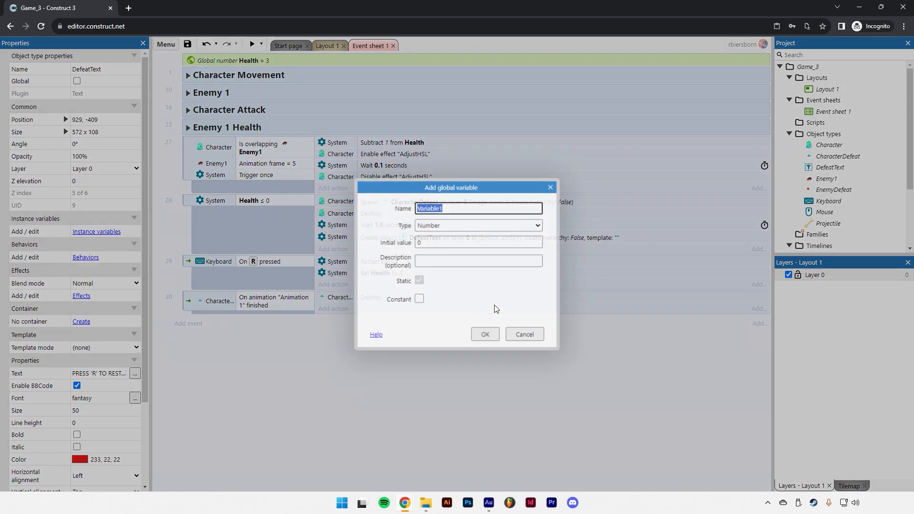
pyautogui.write('Dead')
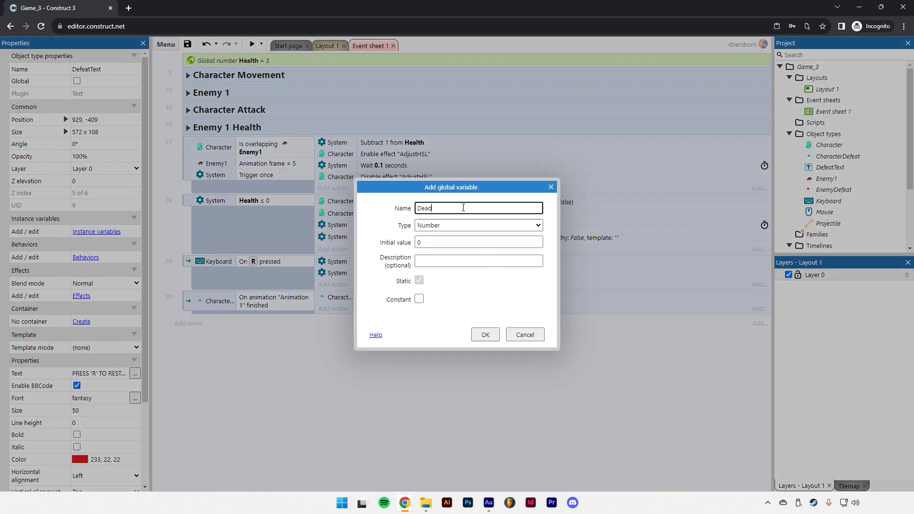
pyautogui.click(433, 226)
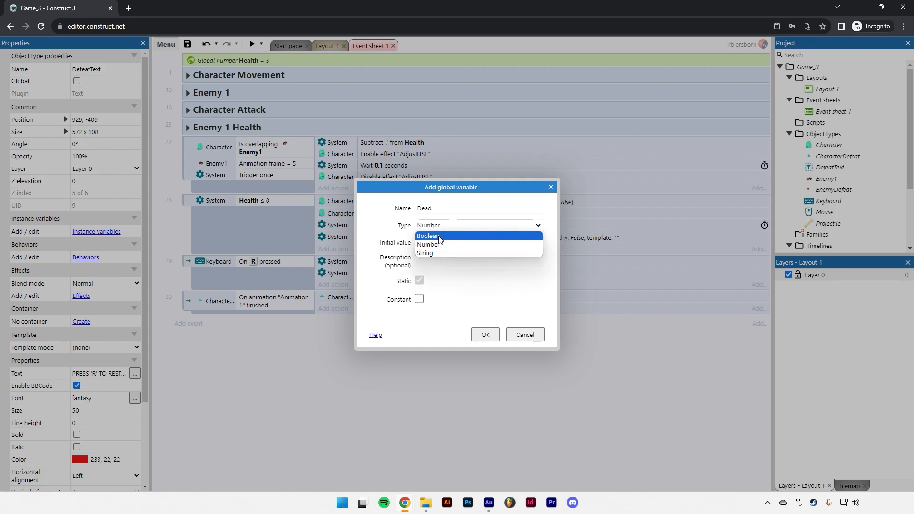
pyautogui.click(437, 237)
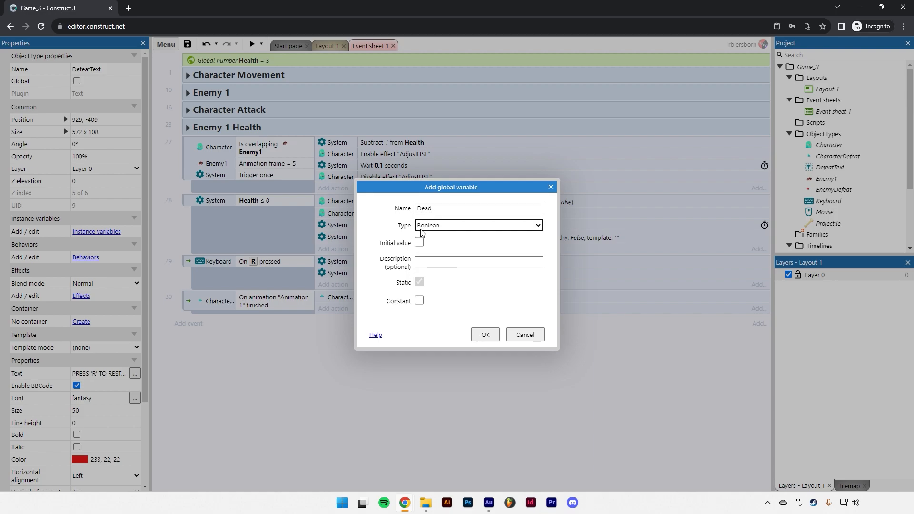
pyautogui.click(494, 336)
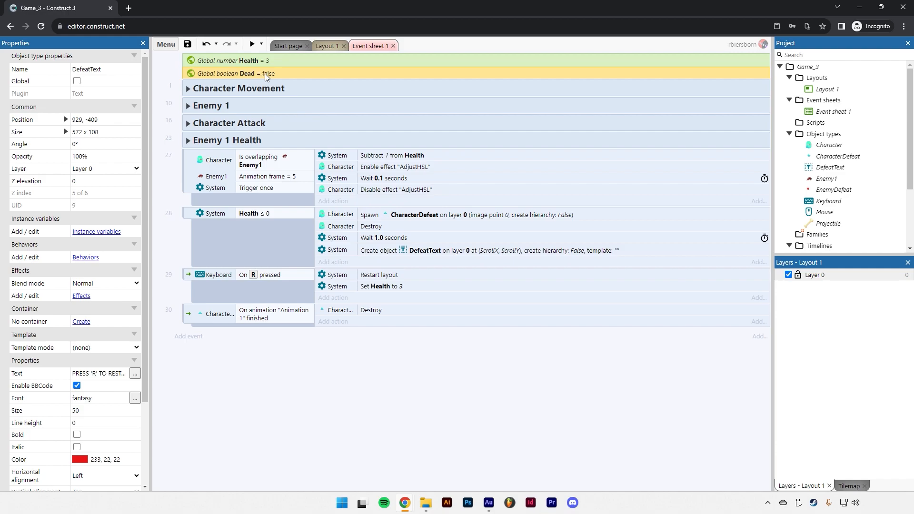
# - Add a System Set boolean action setting Dead to True in the Health ≤ 0 event
pyautogui.click(263, 248)
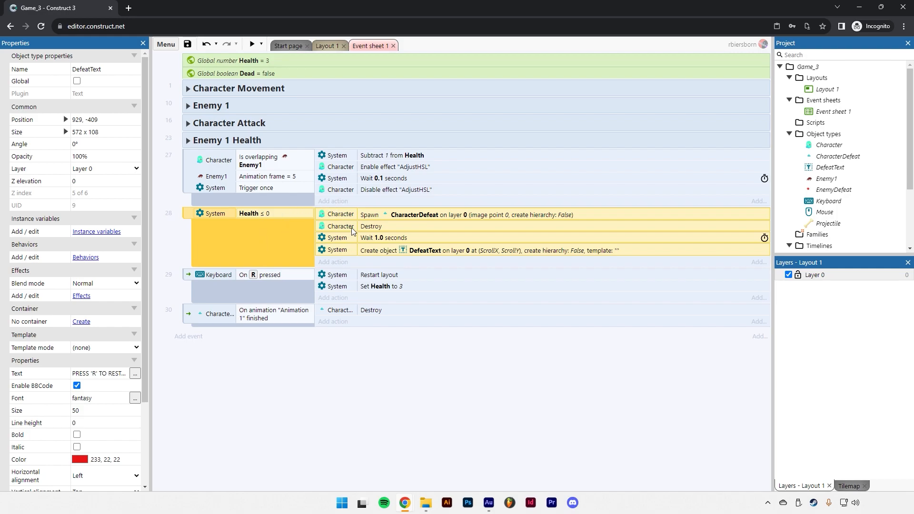
pyautogui.click(336, 262)
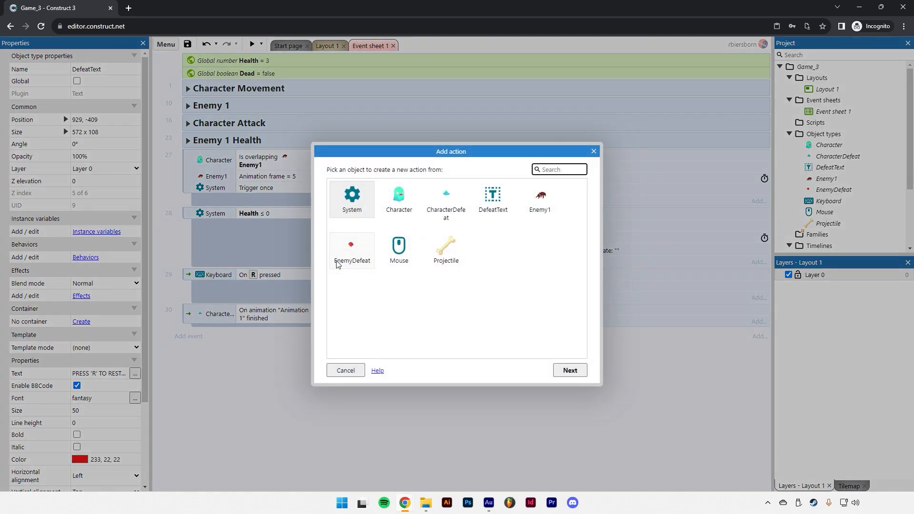
pyautogui.doubleClick(349, 204)
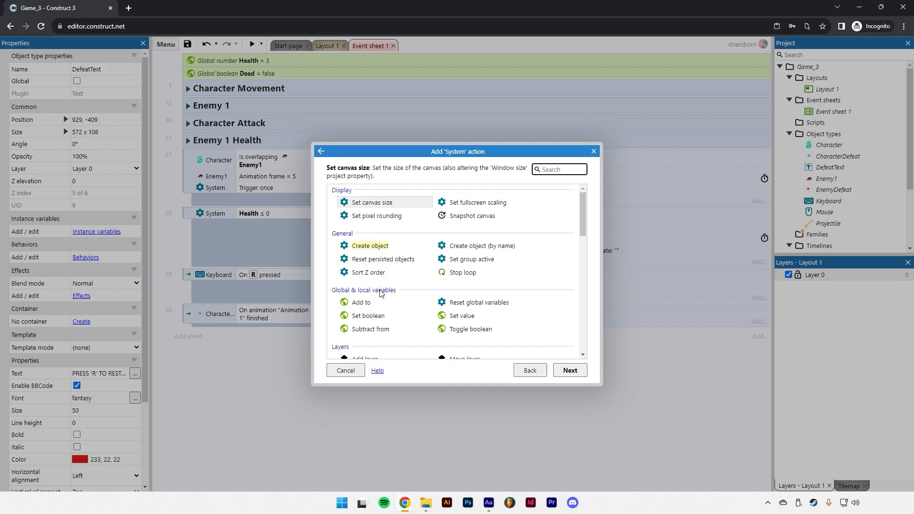
pyautogui.doubleClick(368, 317)
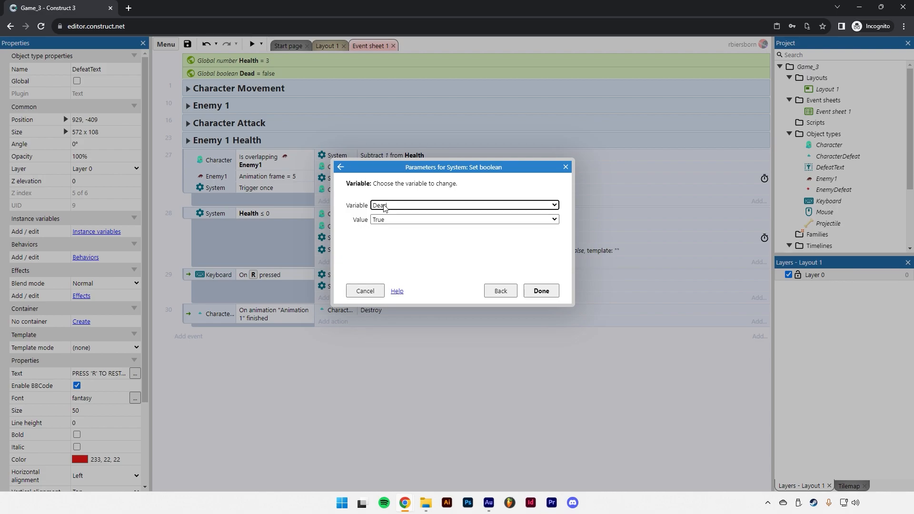
pyautogui.click(534, 293)
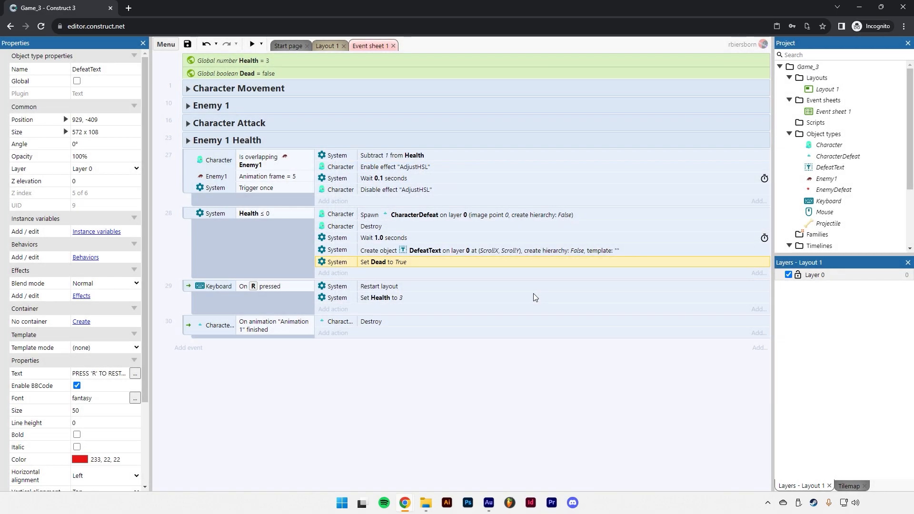
# - Add a System Set boolean action setting Dead to False in the On R pressed event
pyautogui.click(281, 300)
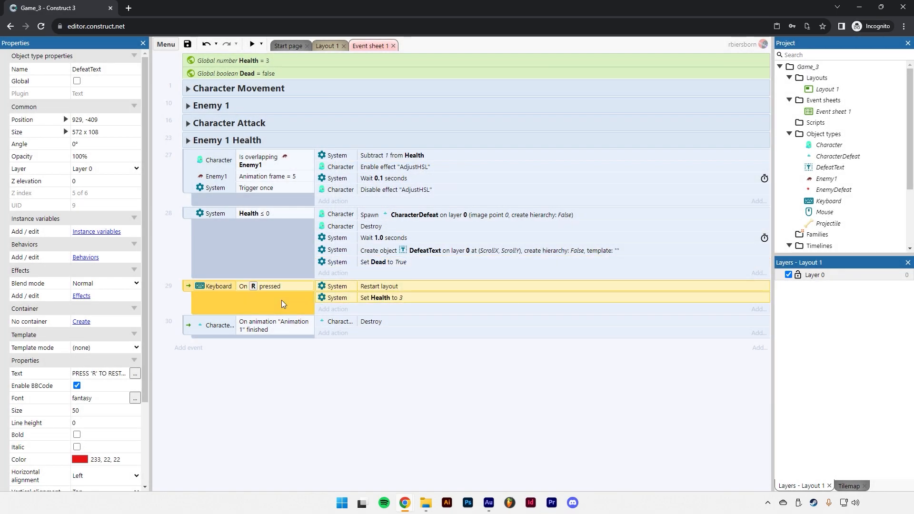
pyautogui.click(377, 265)
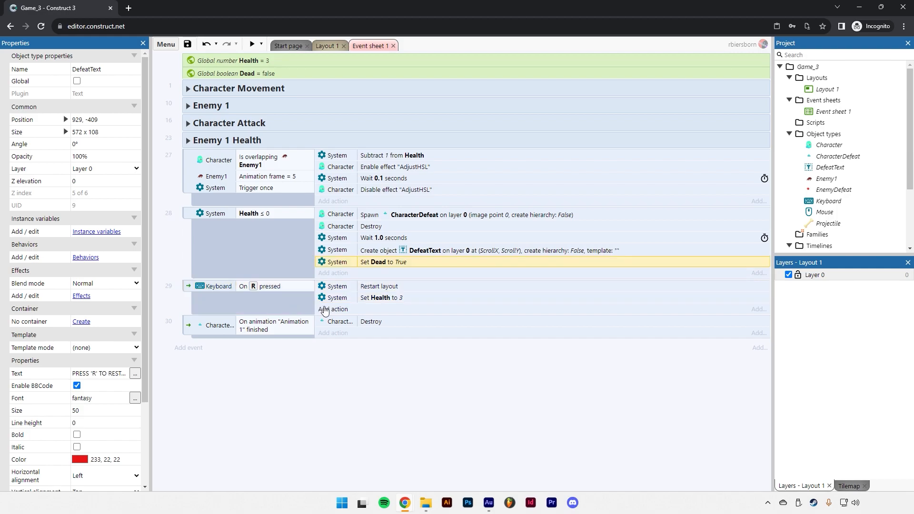
pyautogui.click(331, 310)
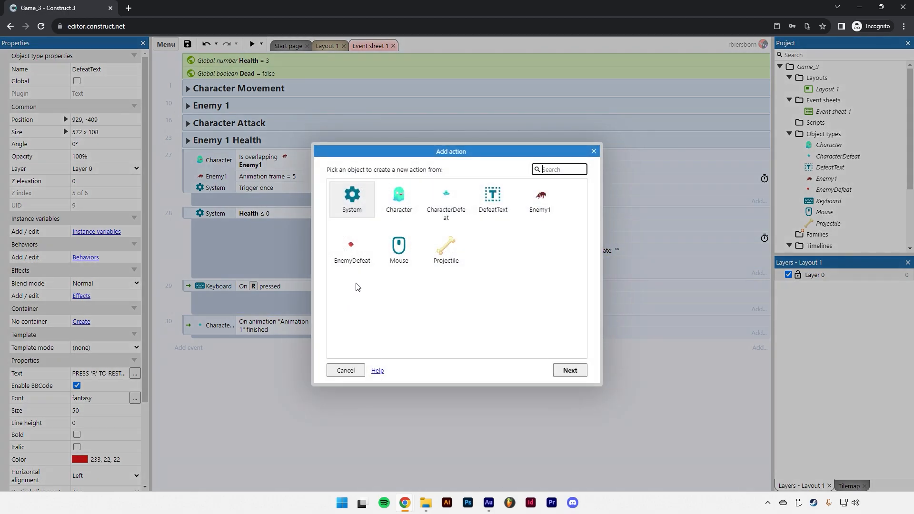
pyautogui.doubleClick(366, 197)
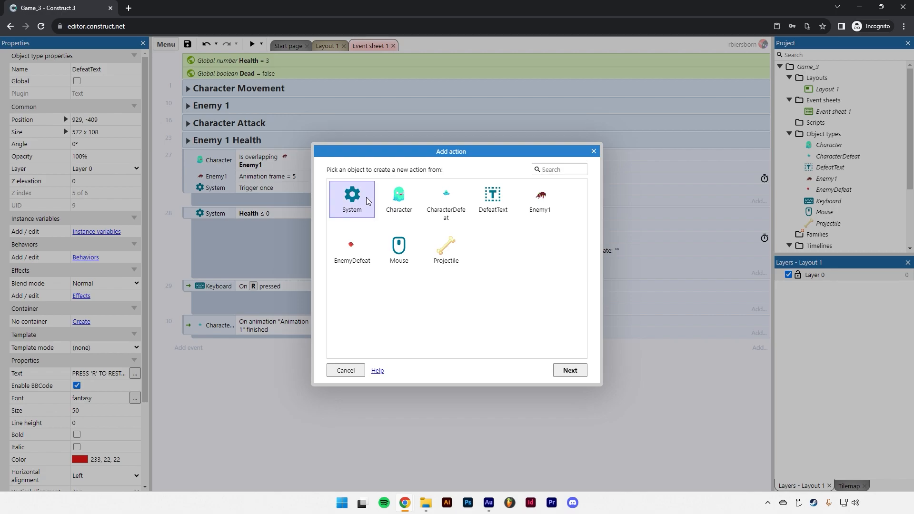
pyautogui.doubleClick(368, 315)
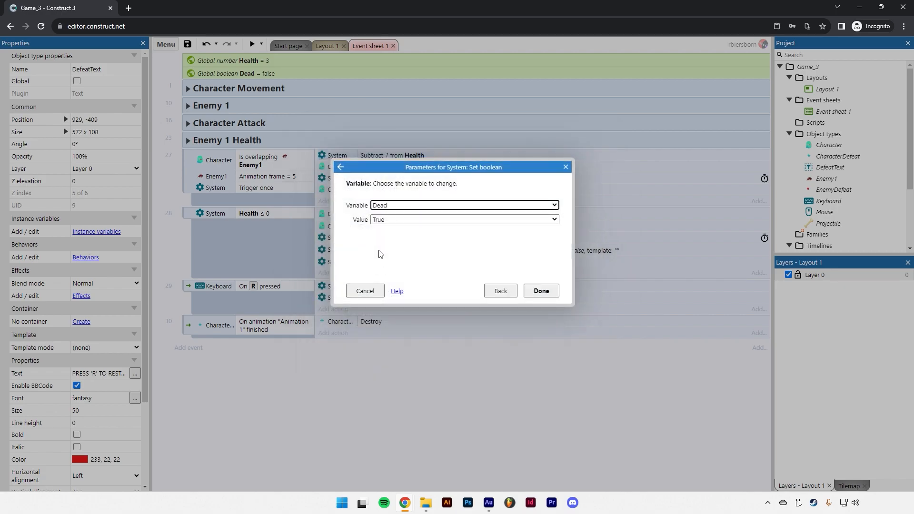
pyautogui.click(385, 219)
pyautogui.click(387, 237)
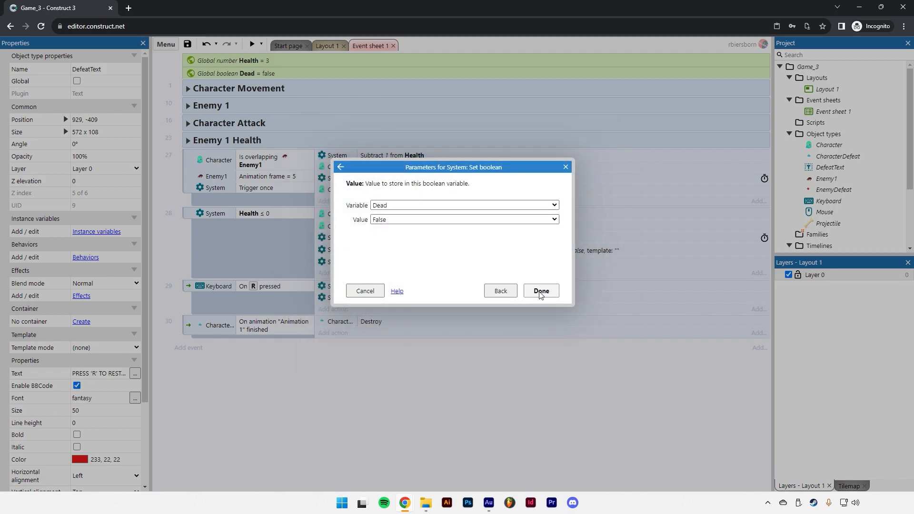
pyautogui.click(541, 291)
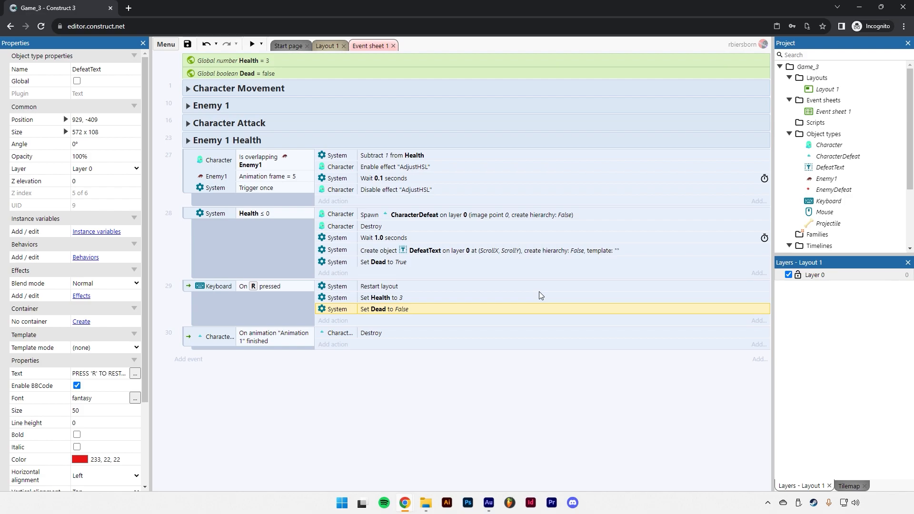
# - Add a System Is boolean set condition for the Dead variable to the On R pressed event
pyautogui.click(255, 302)
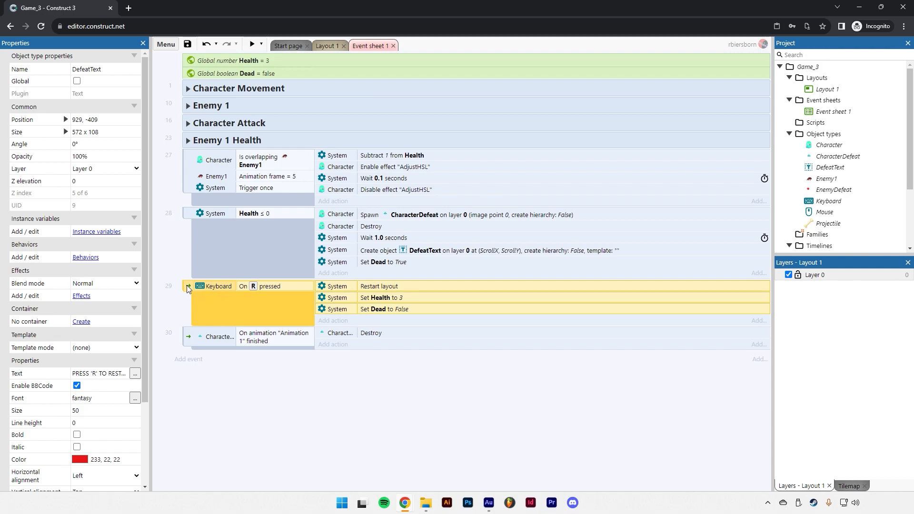
pyautogui.press('c')
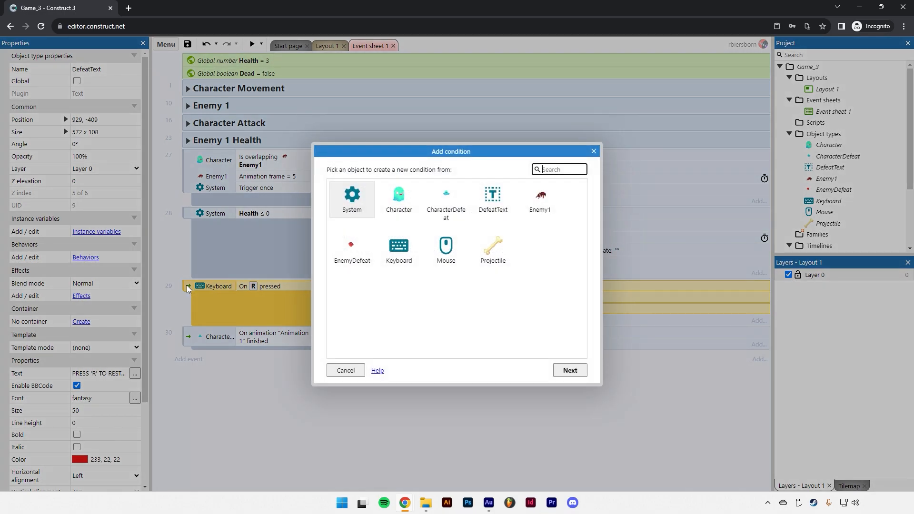
pyautogui.doubleClick(355, 199)
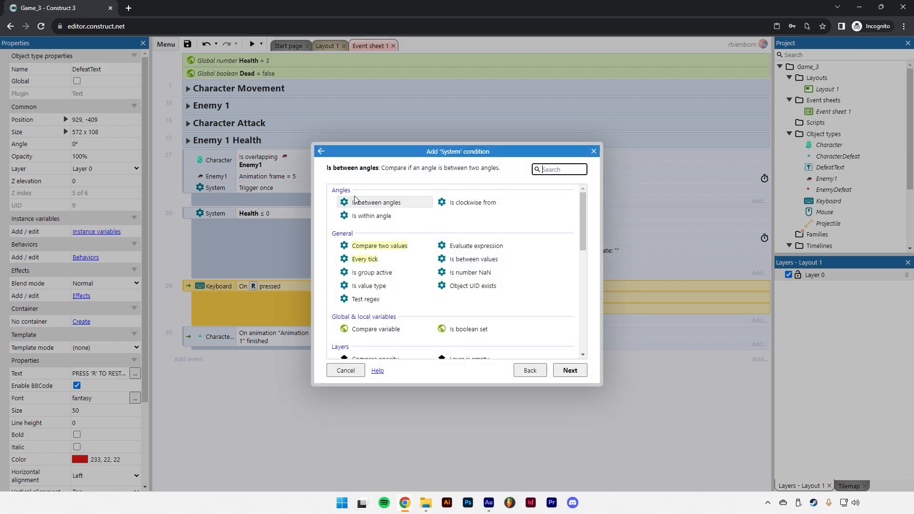
pyautogui.click(459, 330)
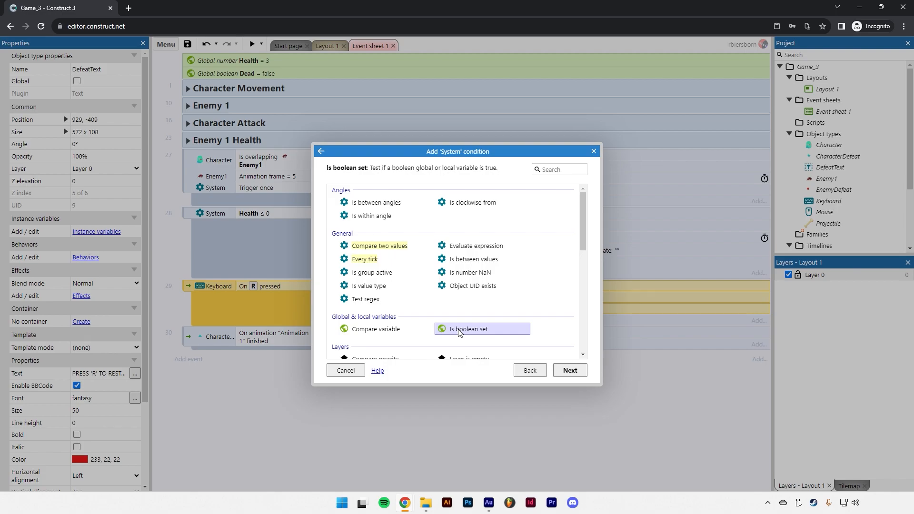
pyautogui.doubleClick(459, 330)
pyautogui.click(377, 208)
pyautogui.click(379, 215)
pyautogui.click(529, 287)
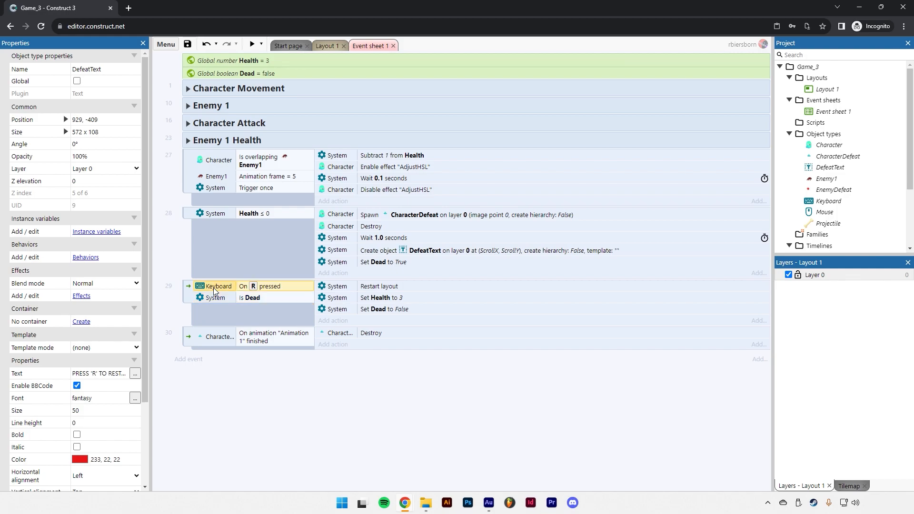
pyautogui.click(252, 302)
pyautogui.click(265, 288)
pyautogui.click(238, 297)
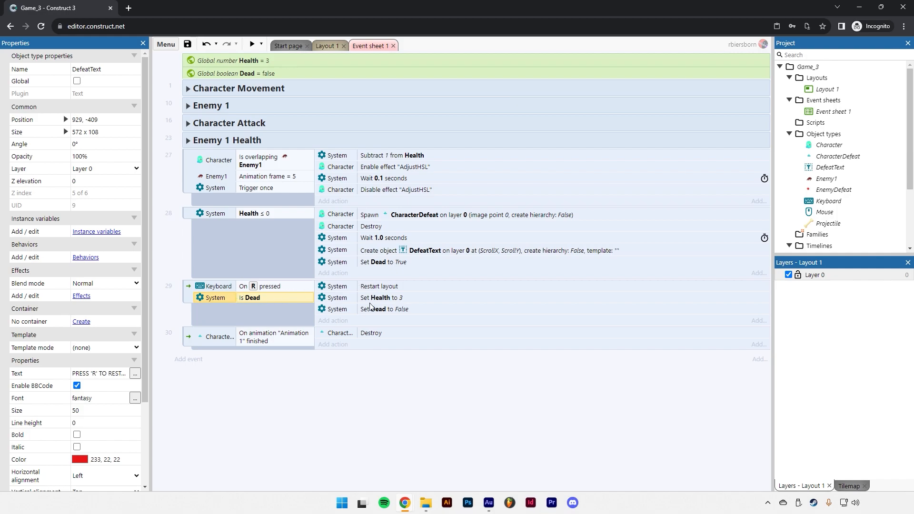
# - Preview the game, moving the character around Enemy1 until defeated and restarting with R, and close the preview
pyautogui.press('F5')
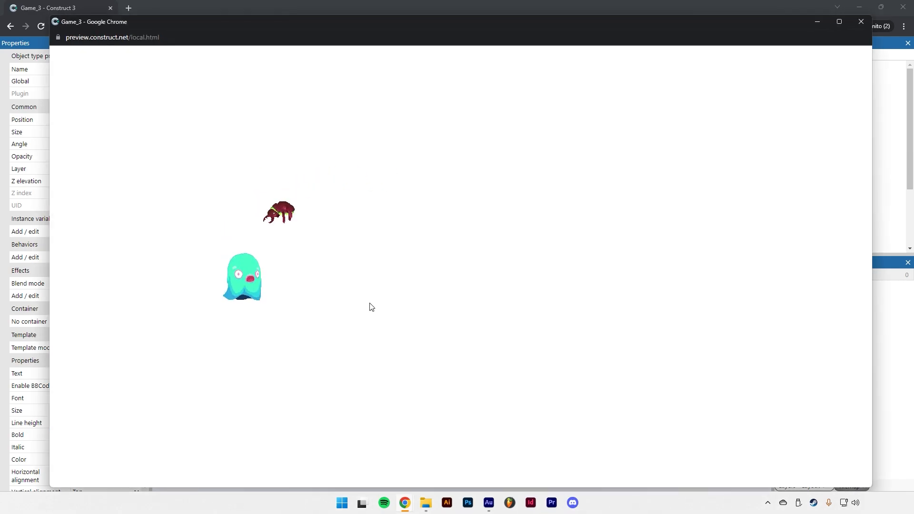
pyautogui.press('Right')
pyautogui.press('Up')
pyautogui.press('Left')
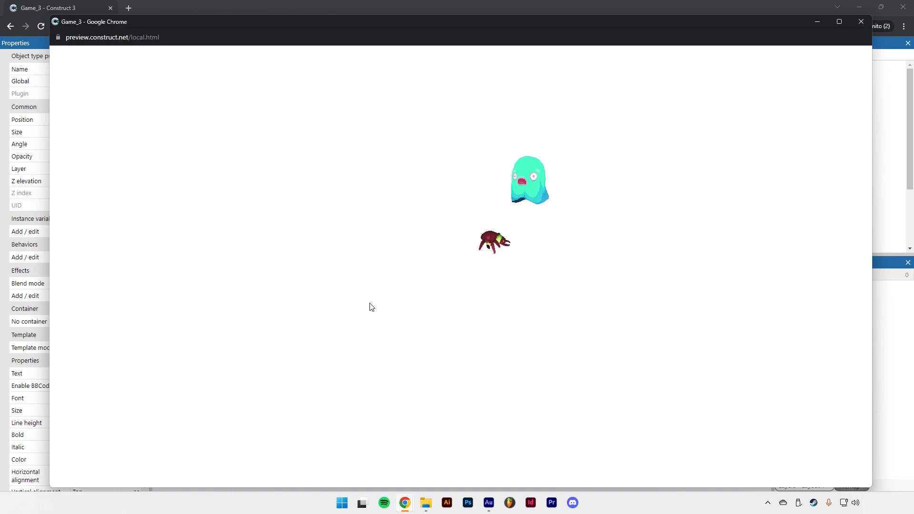
pyautogui.press('Down')
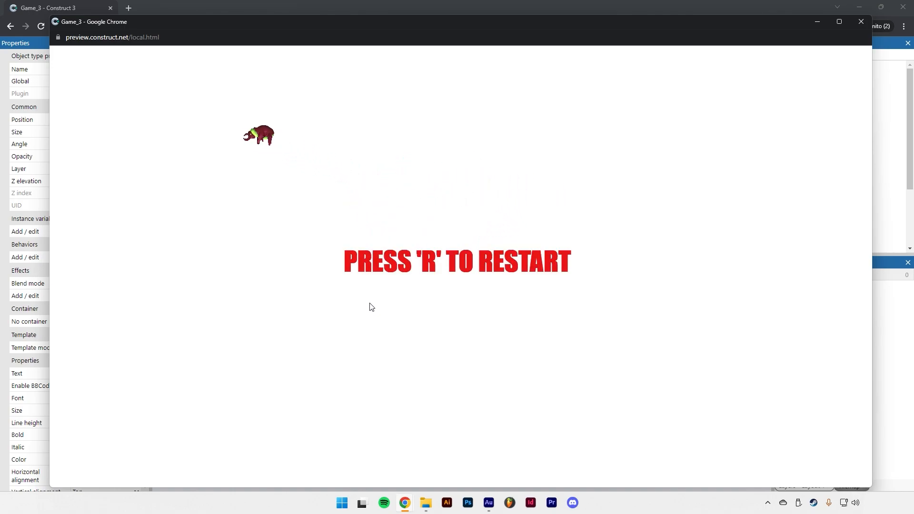
pyautogui.press('r')
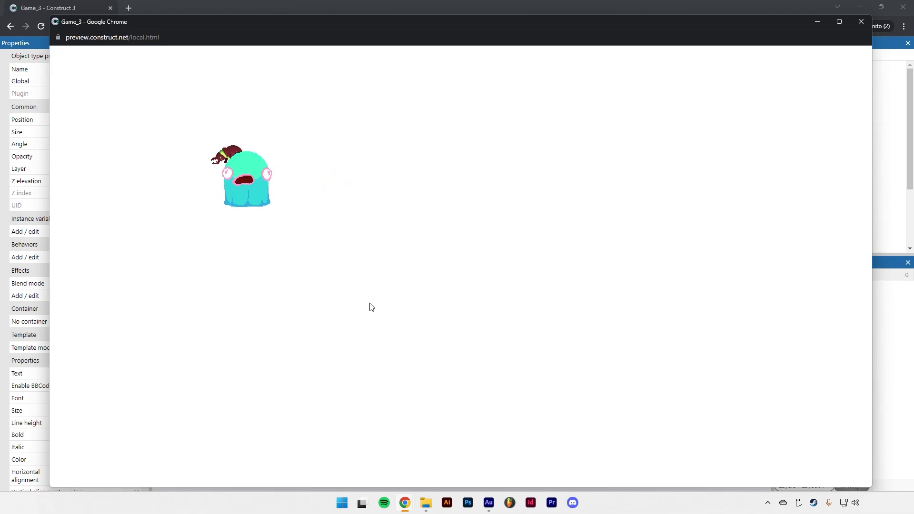
pyautogui.click(860, 21)
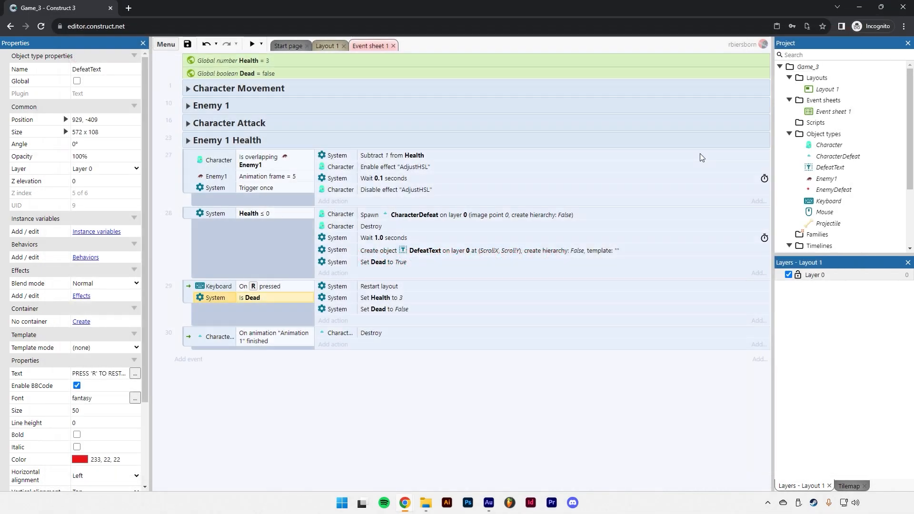